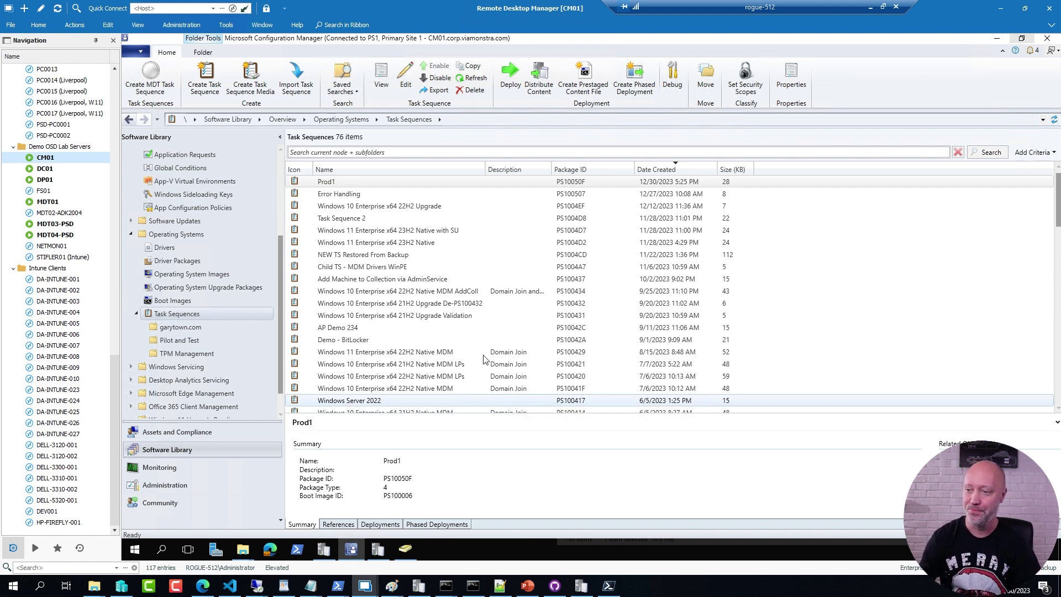
Step: Start a new task sequence named Prod2
right_click(178, 315)
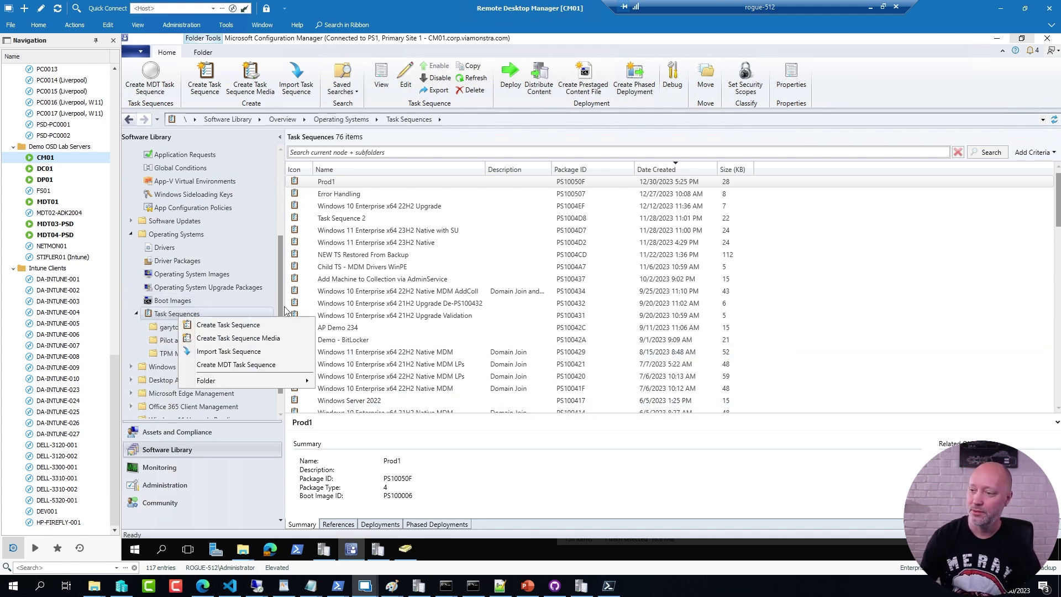
click(223, 325)
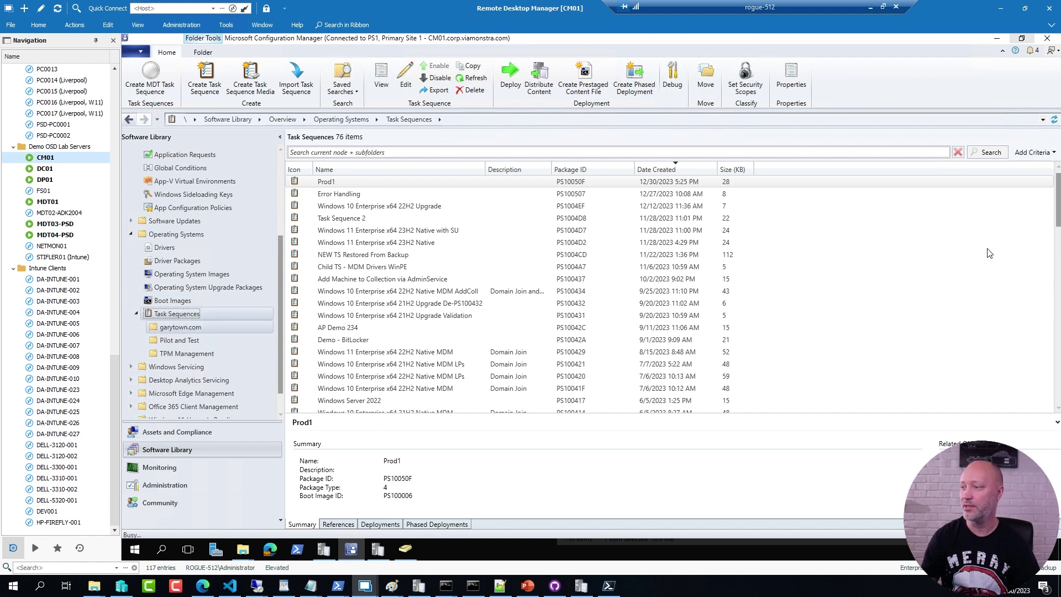
click(665, 458)
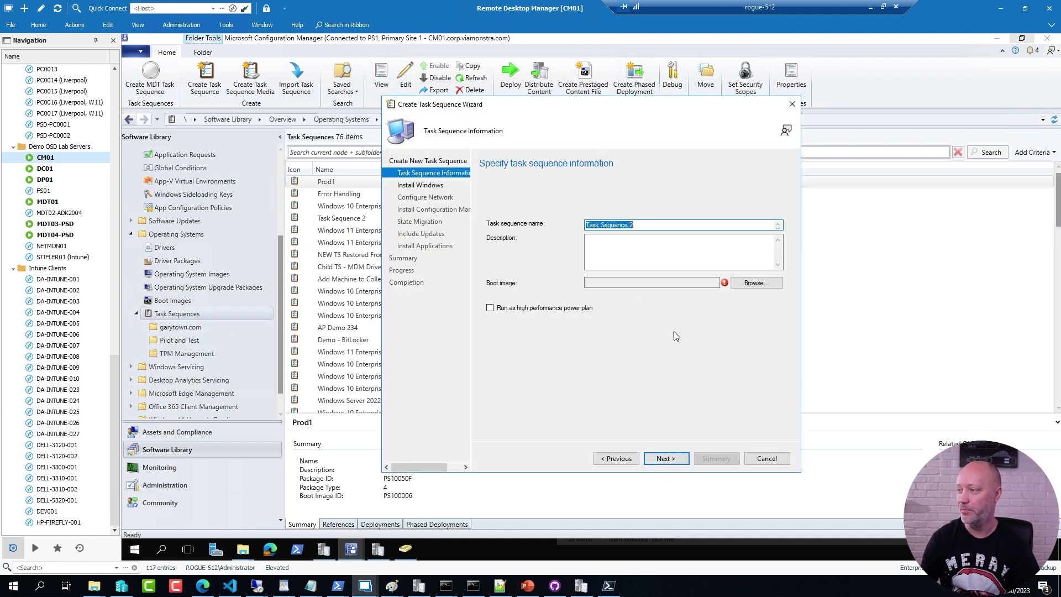
text(Prod2)
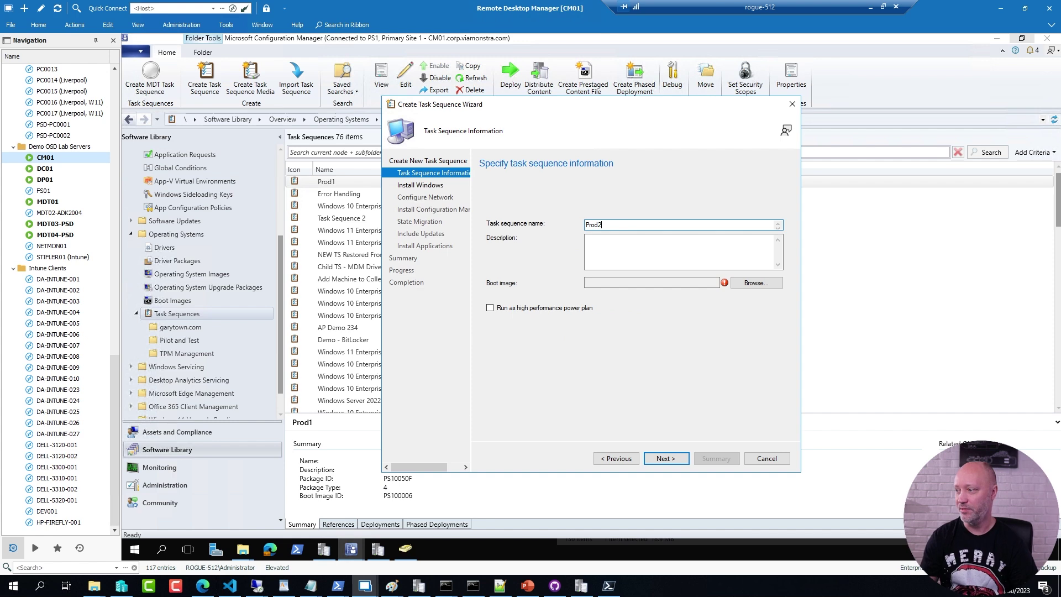
Step: Use the Zero Touch WinPE 11 x64 boot image and the Windows 11 Enterprise x64 23H2 image
click(765, 284)
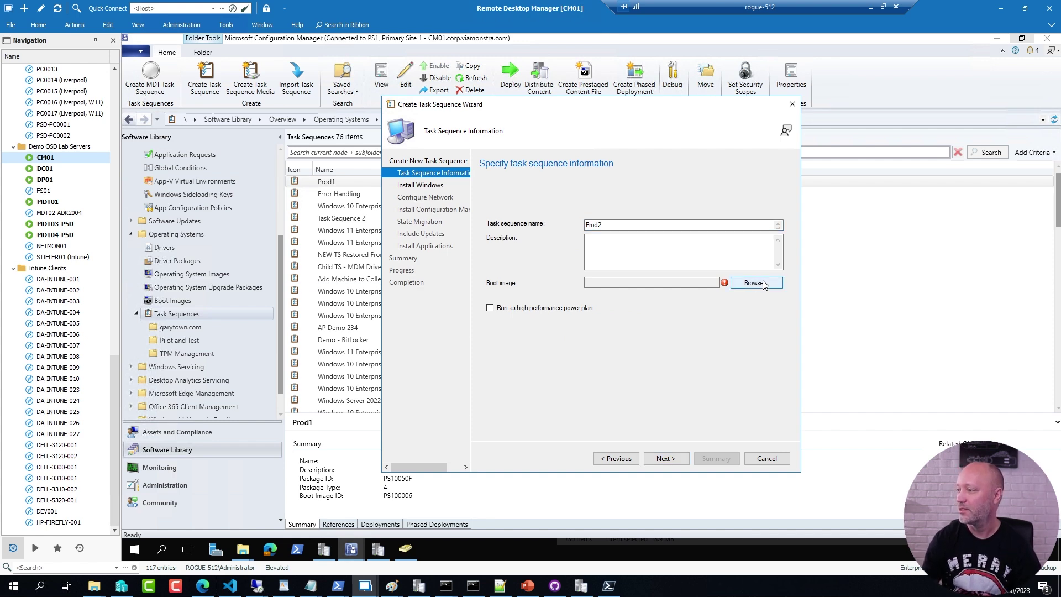
double_click(548, 232)
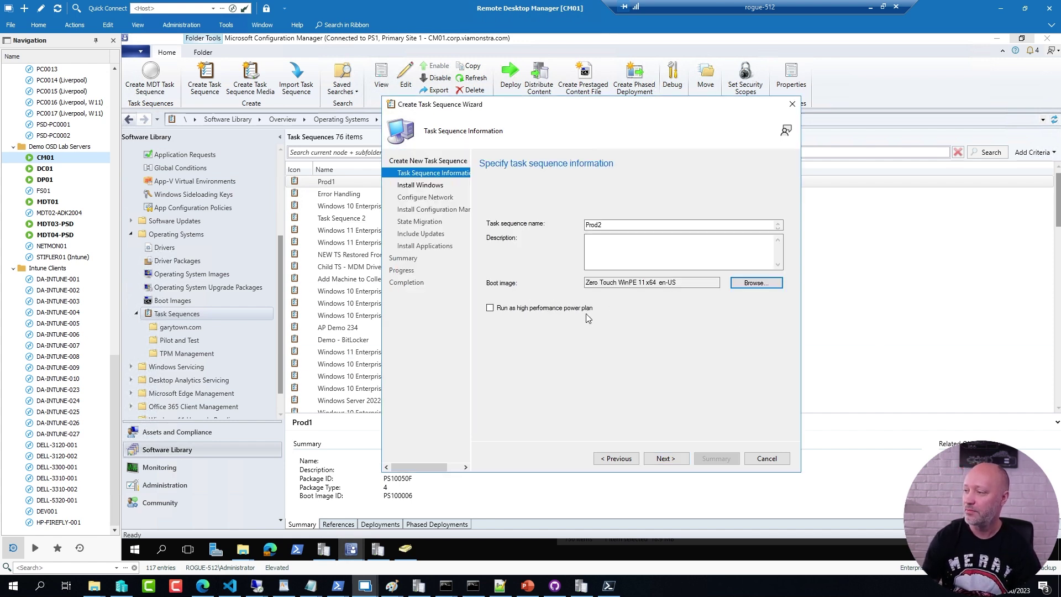
click(674, 461)
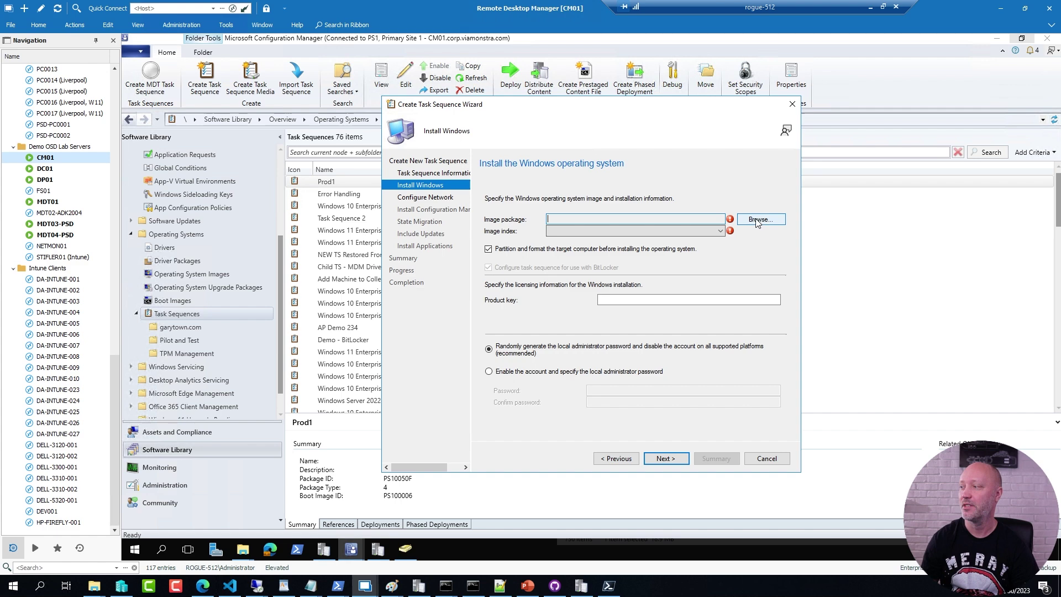
click(758, 220)
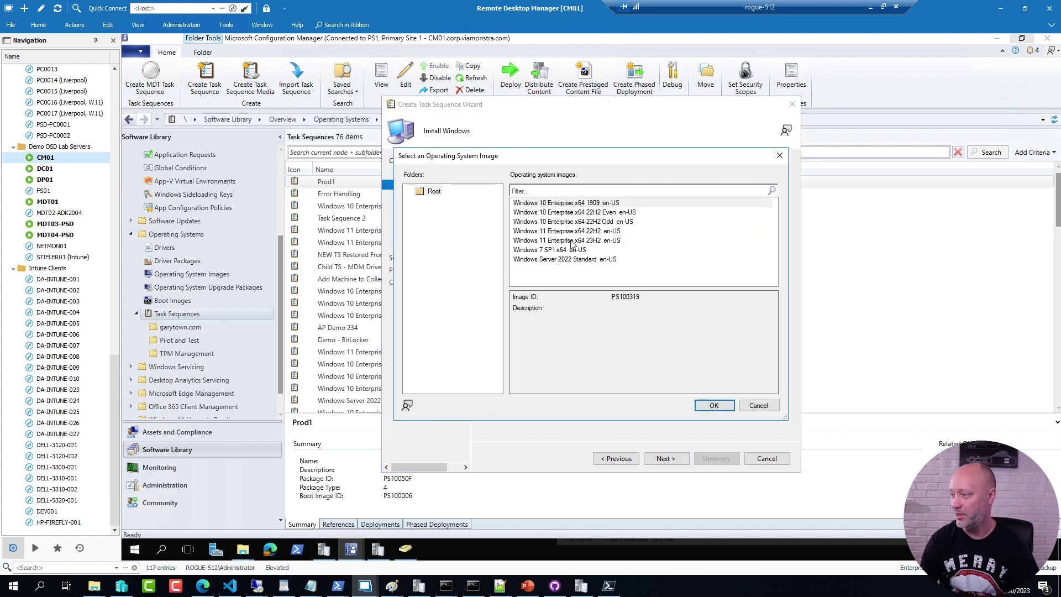
double_click(559, 241)
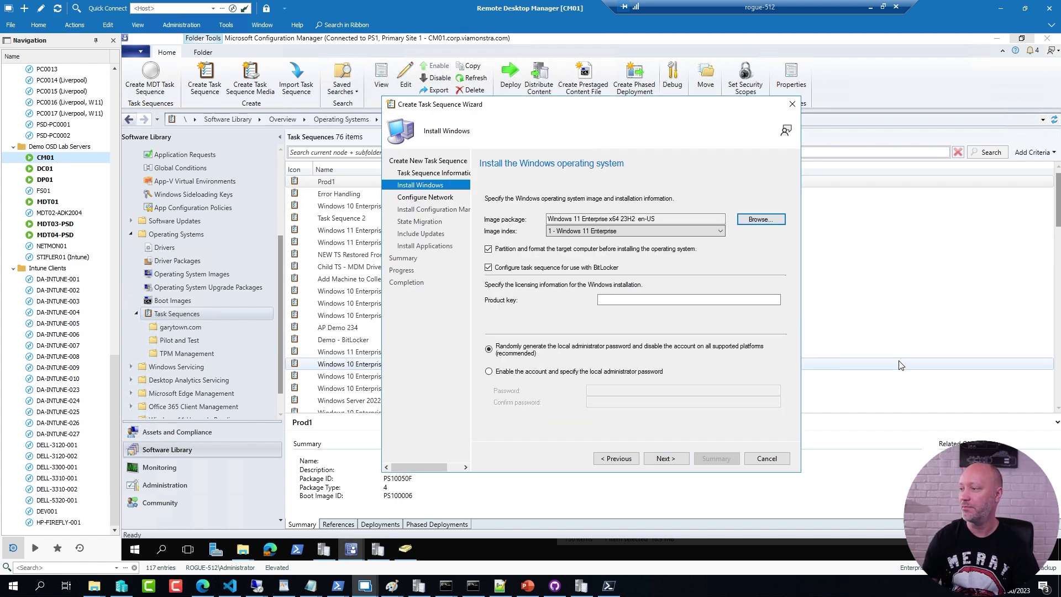
Step: Set Prod2 to join corp.viamonstra.com with the ViaMonstra\Workstations OU
click(666, 458)
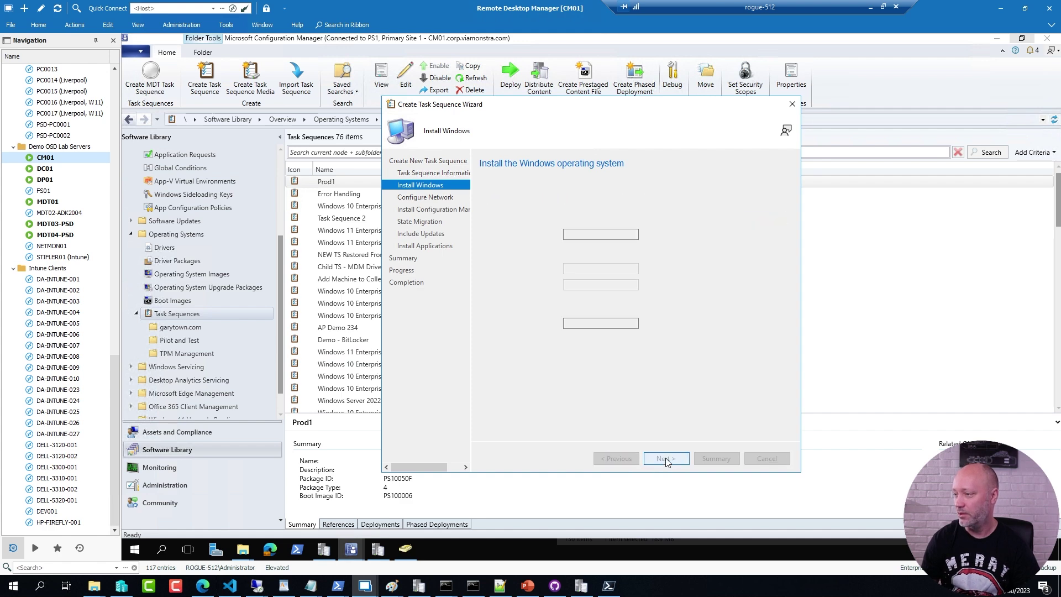
click(490, 253)
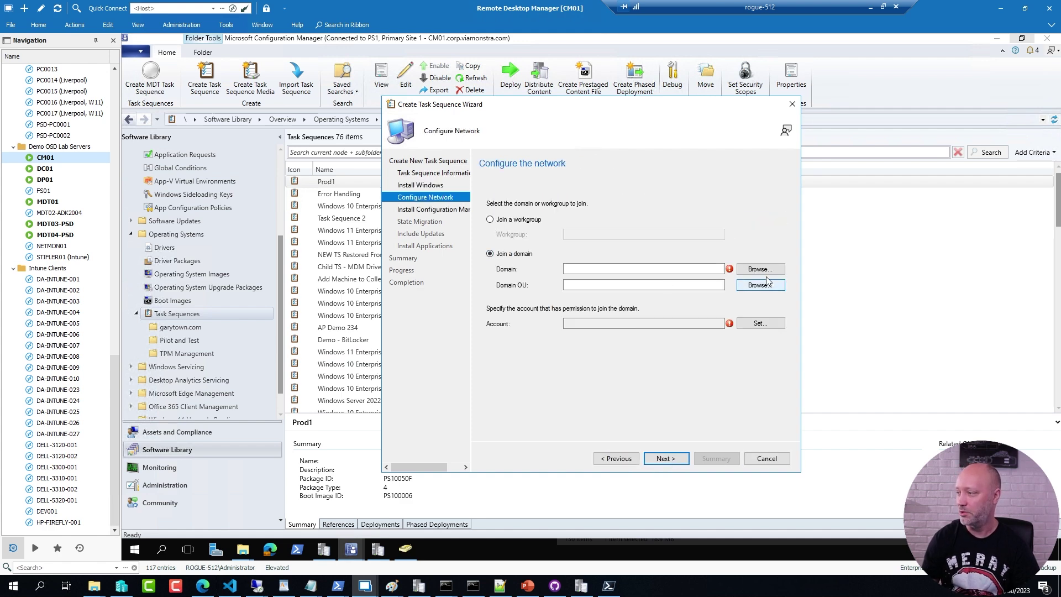
click(760, 269)
click(549, 252)
double_click(549, 252)
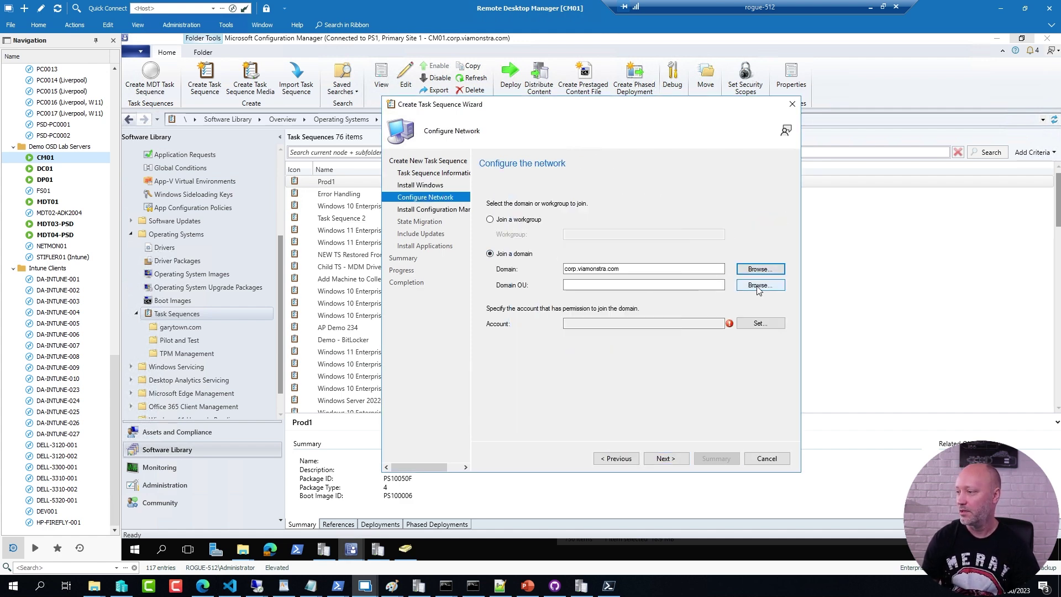
click(752, 284)
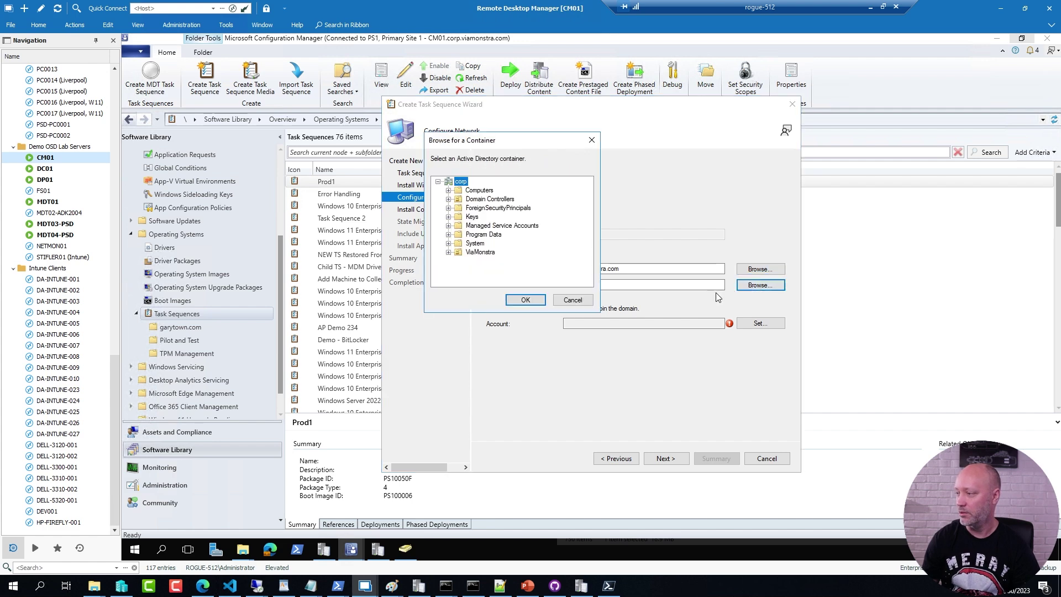
click(449, 252)
scroll(481, 265, down, 5)
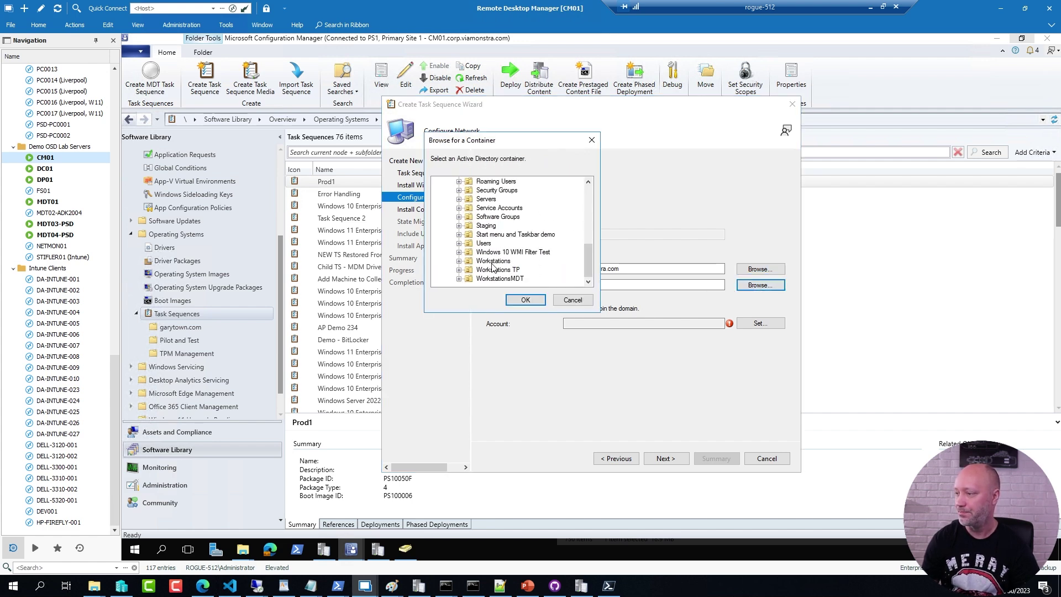
click(493, 261)
click(526, 300)
Step: Set the domain join account by resolving the user and entering its password twice
click(762, 323)
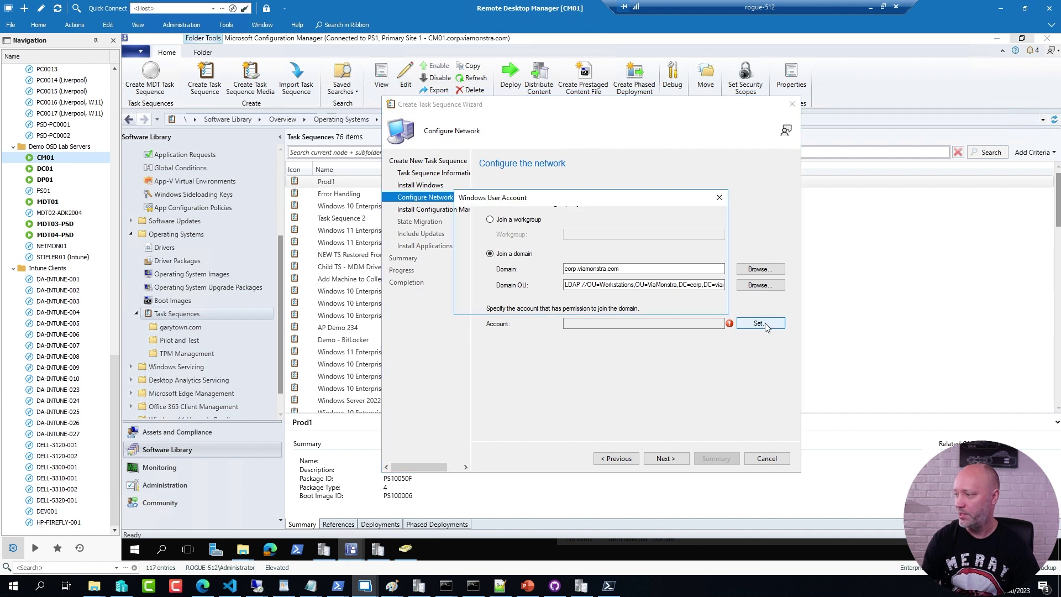
click(697, 217)
text(CM_JD)
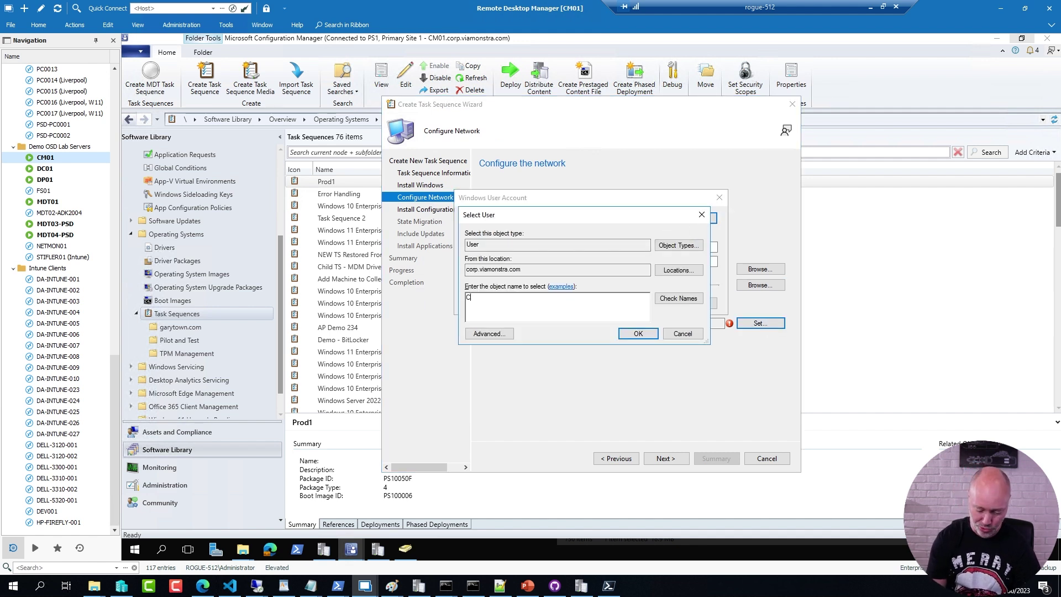
click(683, 300)
click(638, 333)
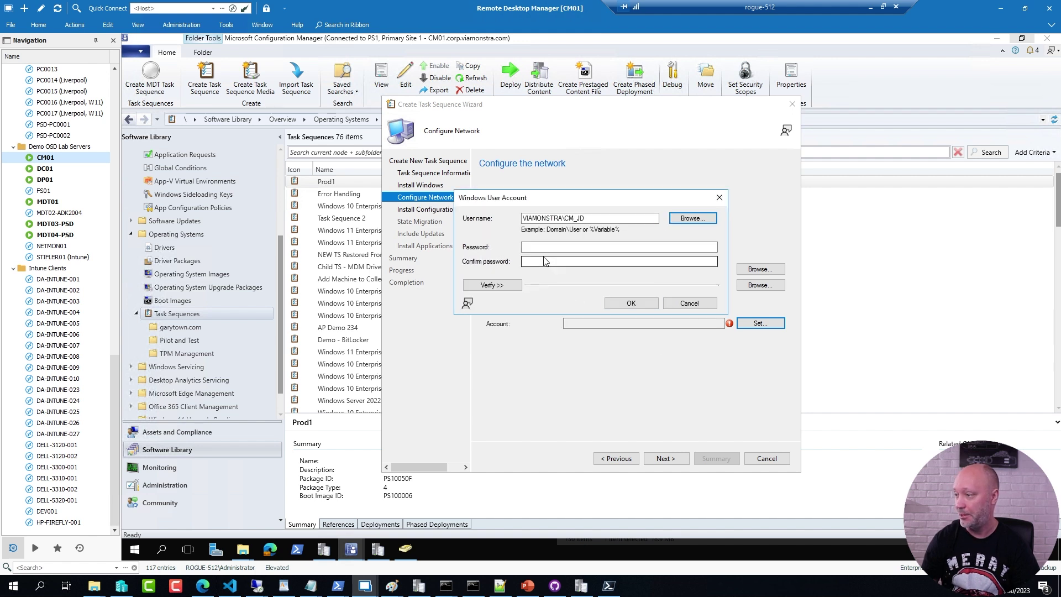
click(547, 247)
text(••)
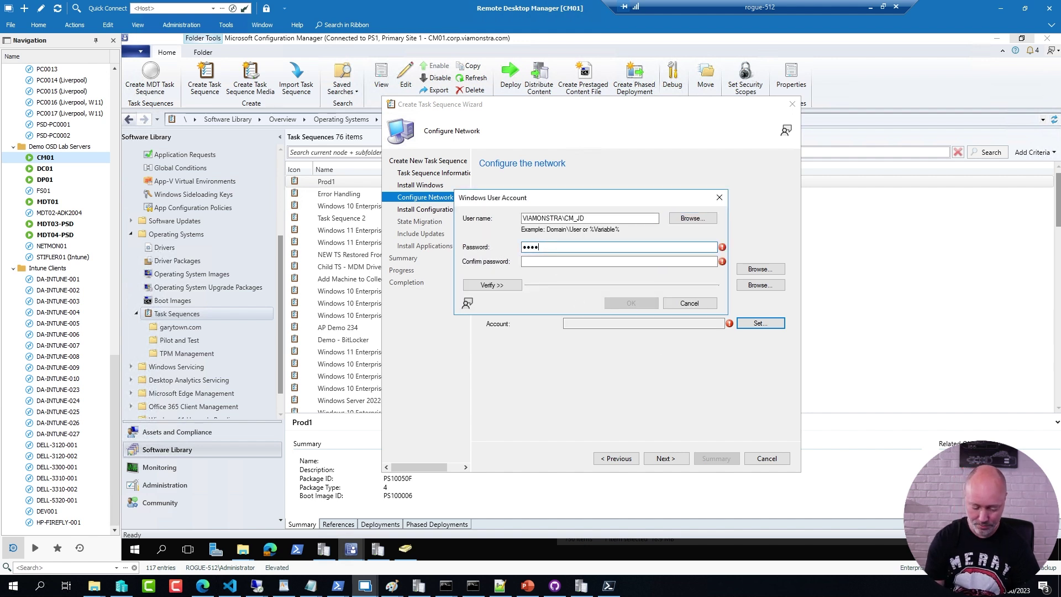
click(619, 262)
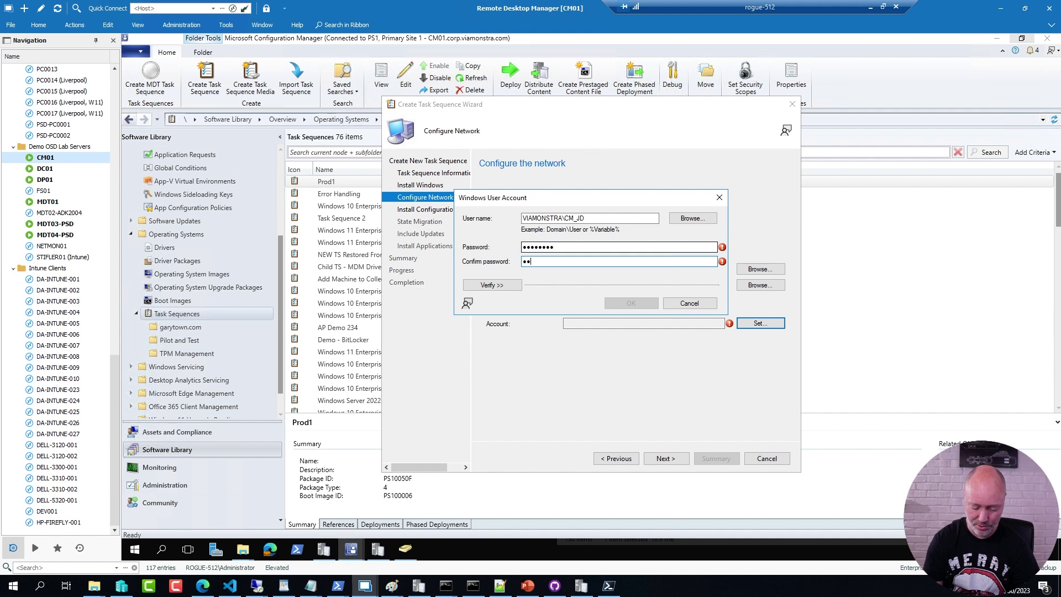
text(••••••••)
Step: Verify the join account against Active Directory and keep the default client package
click(489, 285)
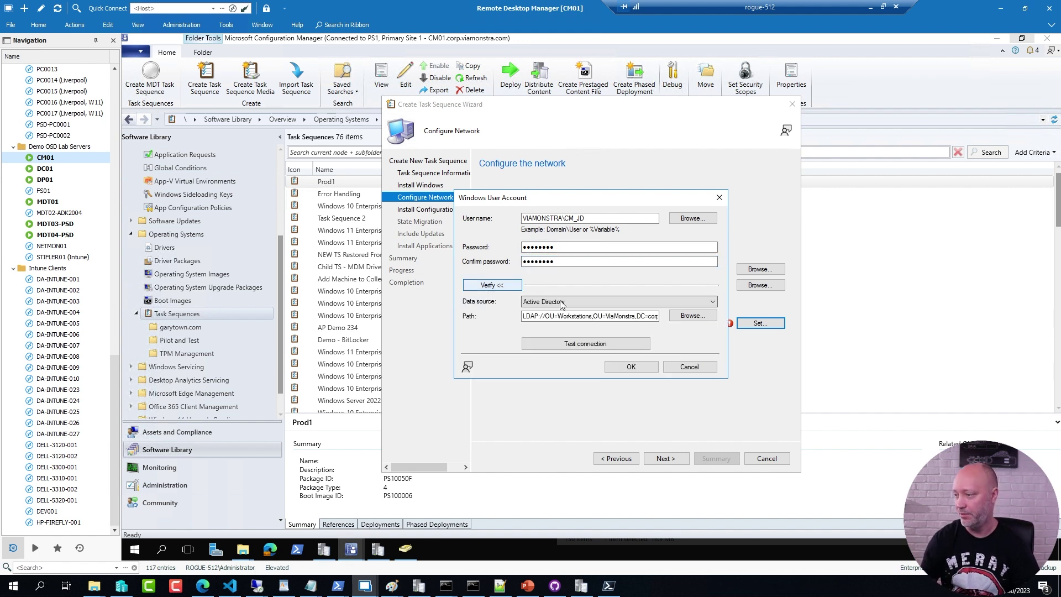
click(595, 345)
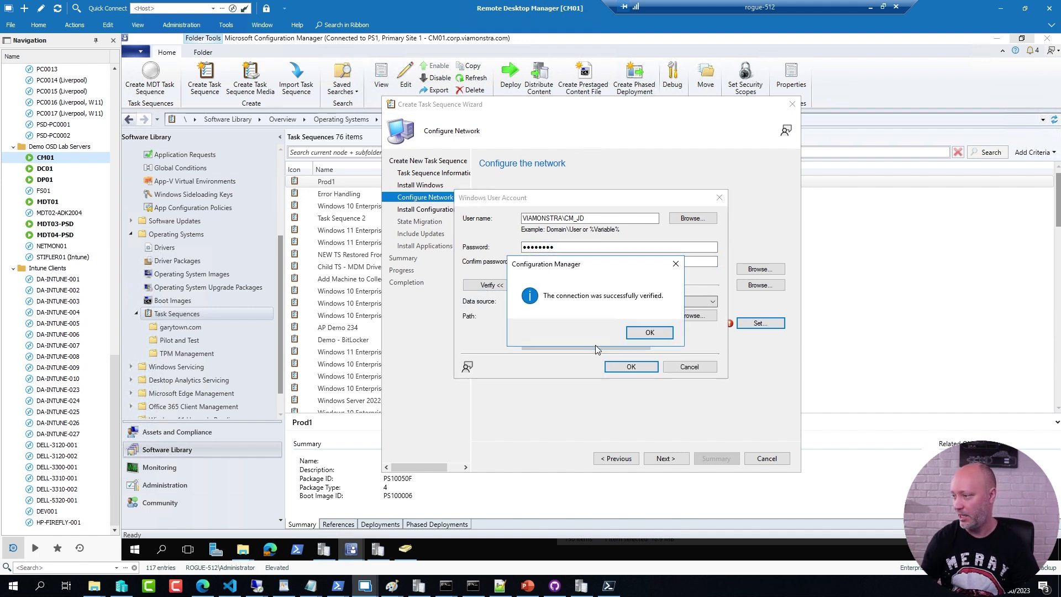
click(653, 334)
click(631, 367)
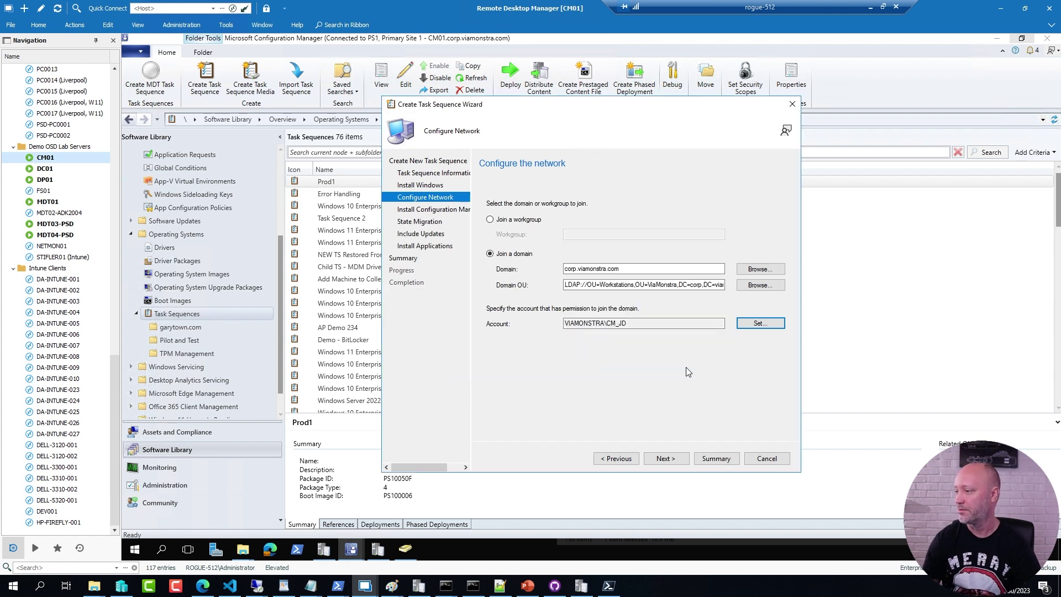
click(662, 460)
click(664, 460)
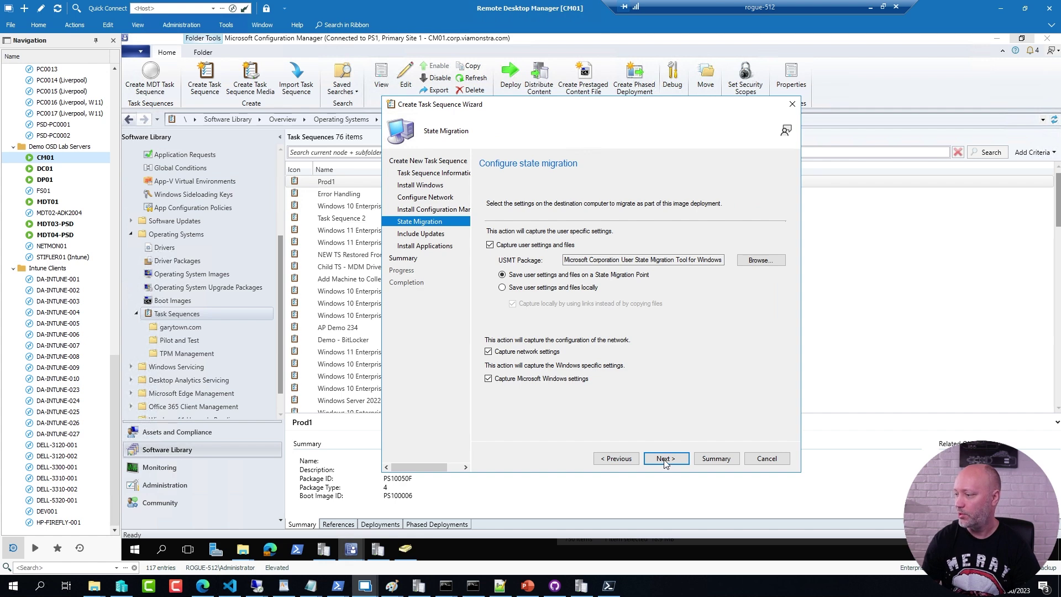
Step: Accept the state migration, updates and applications defaults and create Prod2
click(665, 459)
click(666, 459)
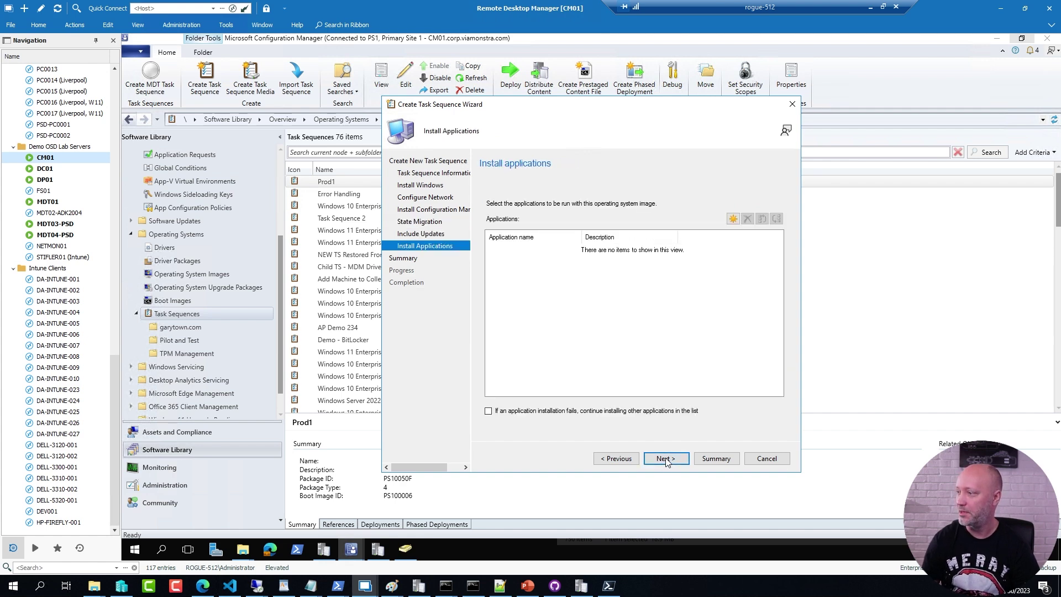
click(669, 458)
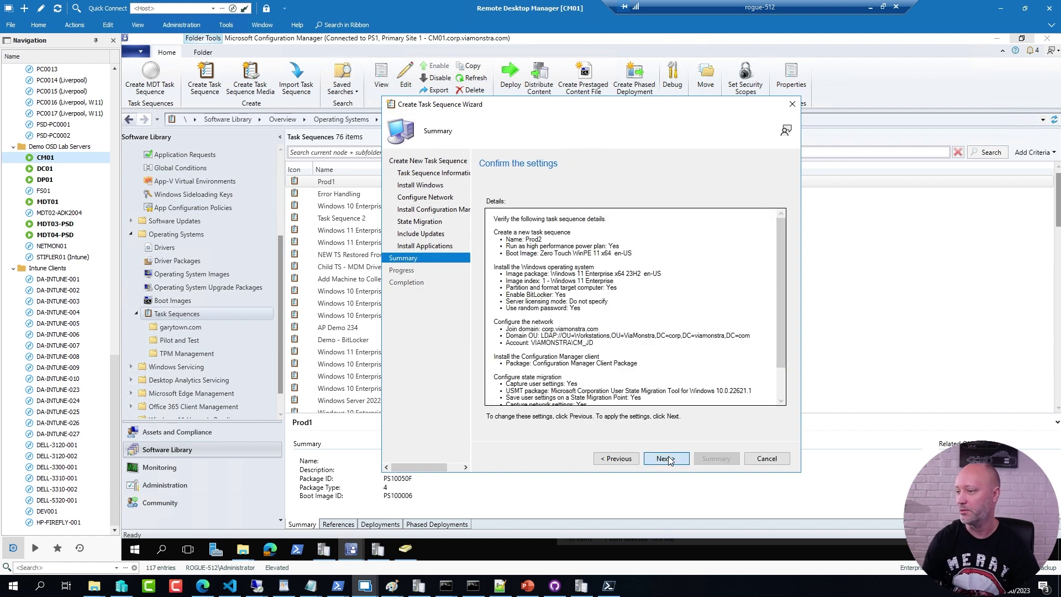
click(668, 459)
click(765, 458)
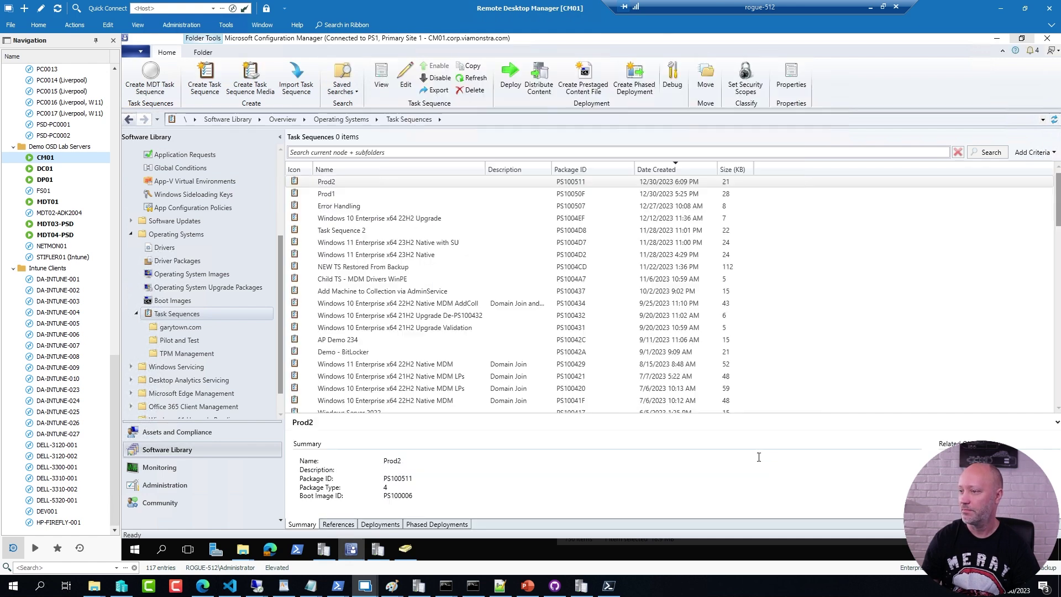
Step: Open the new Prod2 task sequence in the editor
click(318, 187)
right_click(318, 186)
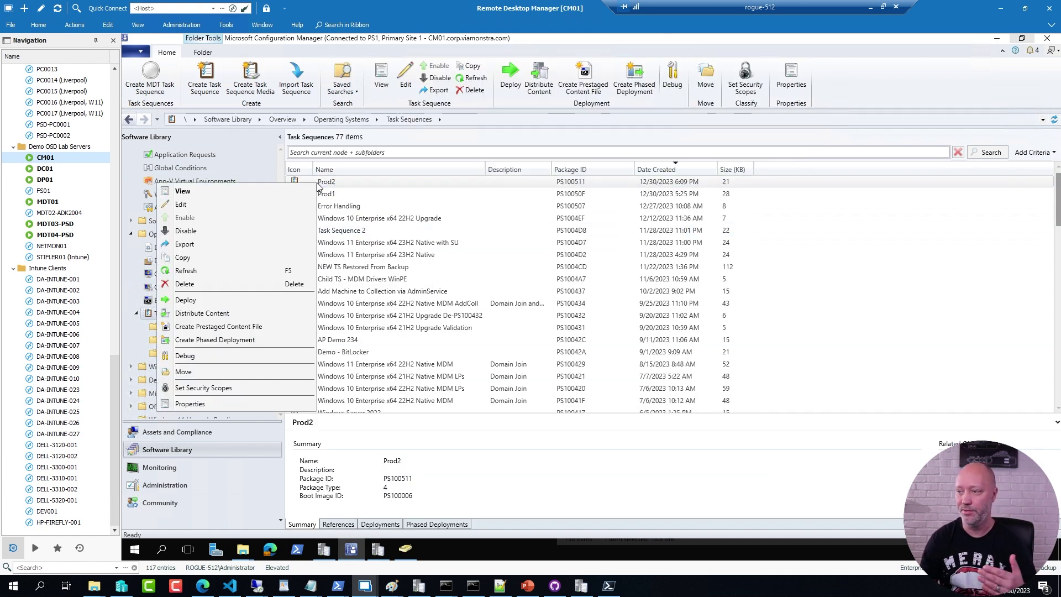
click(204, 206)
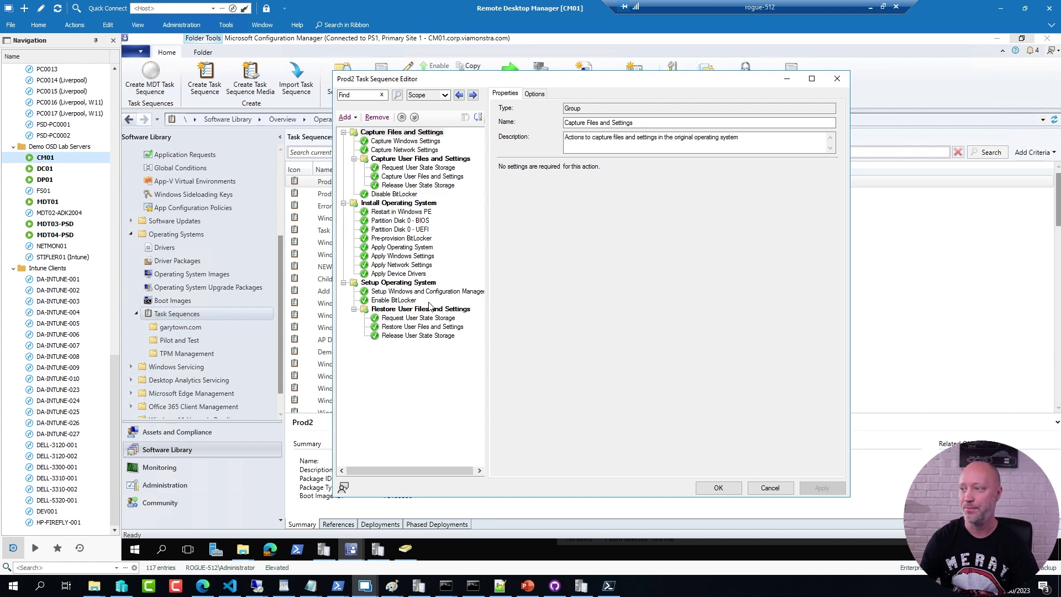
Step: Add a top-level group named Task Sequence set to continue on error
click(389, 132)
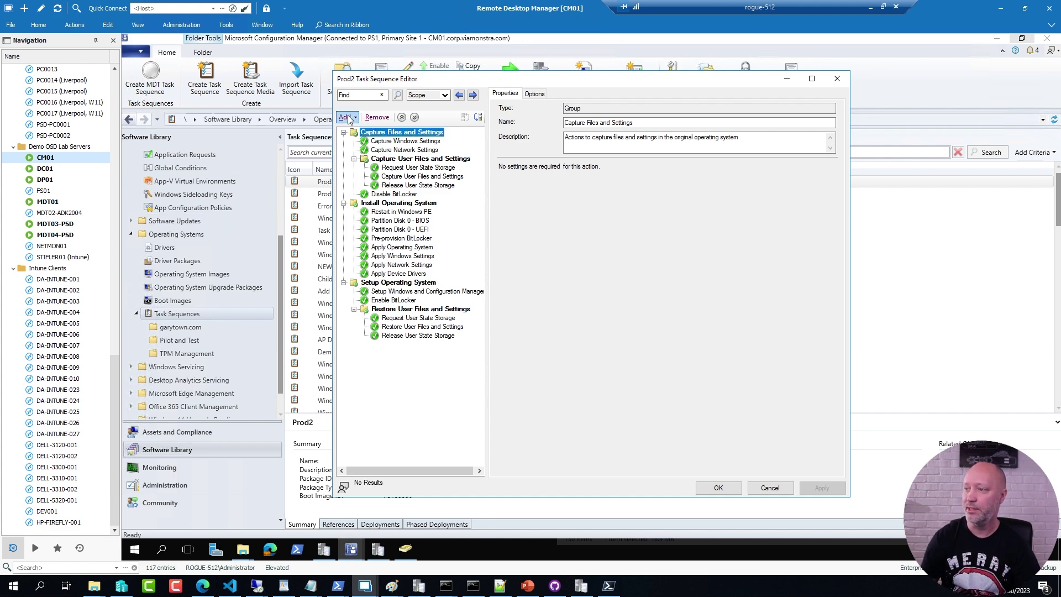
click(347, 117)
click(369, 132)
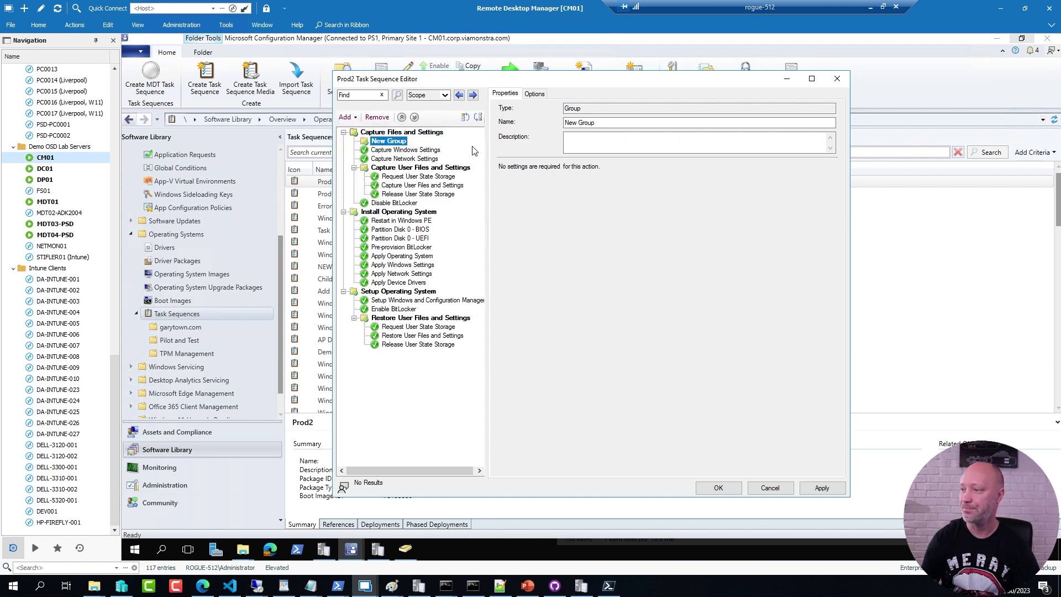
click(466, 118)
key(Tab)
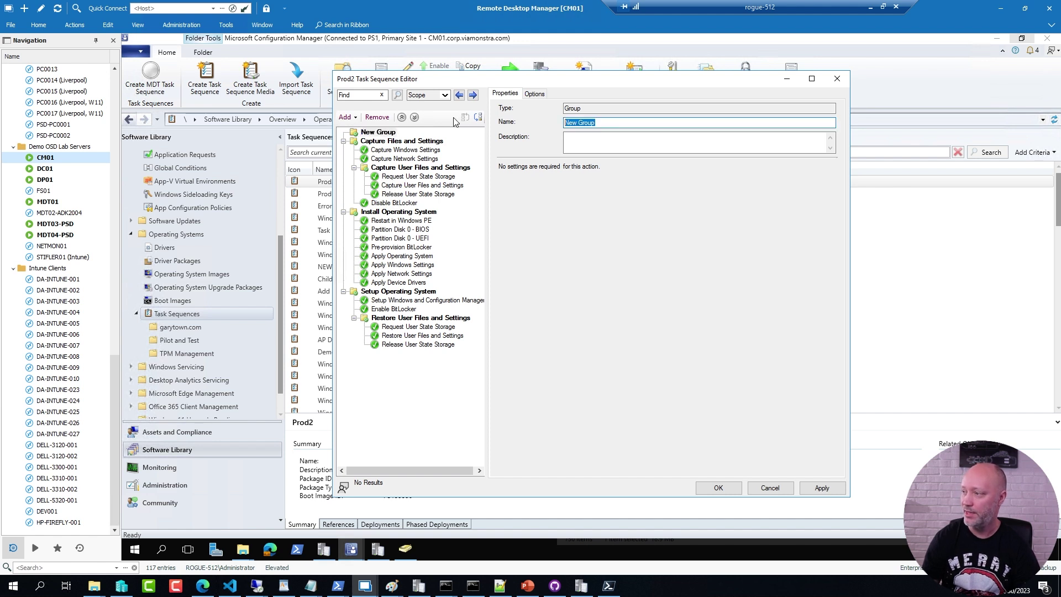
text(Task Sequence)
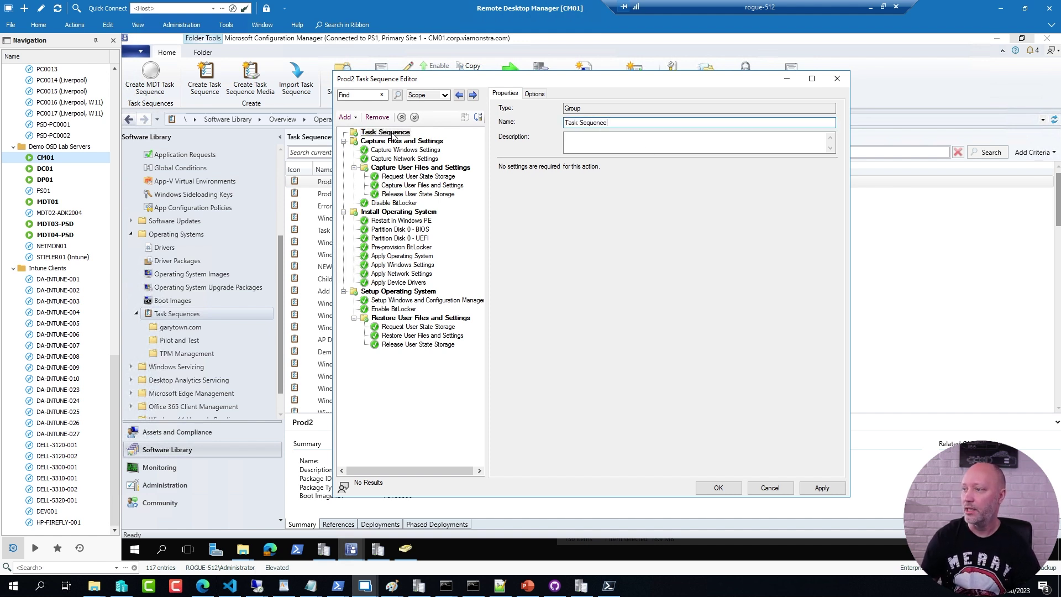
click(392, 133)
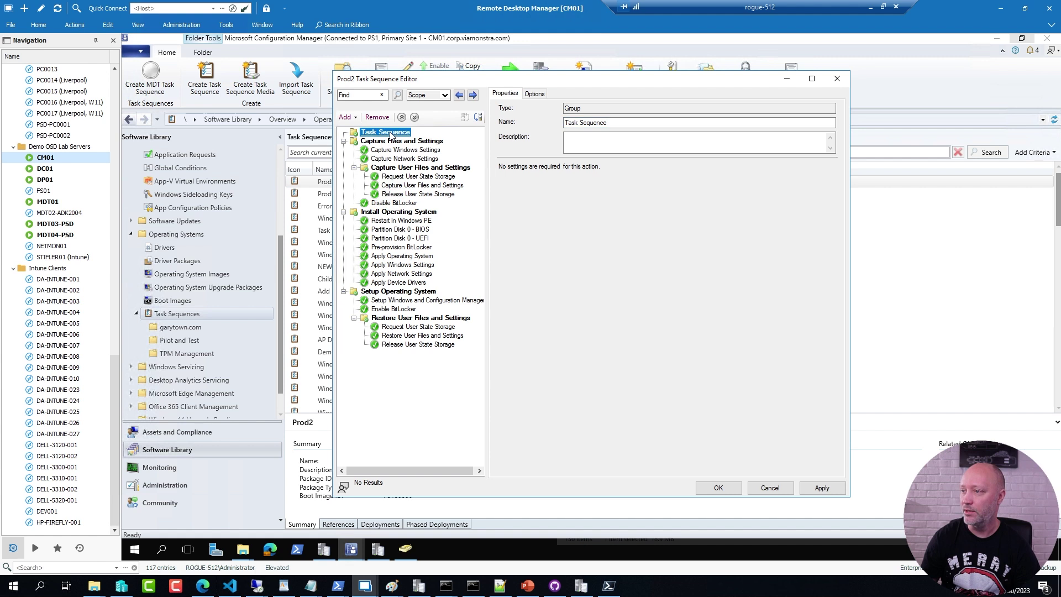
click(534, 93)
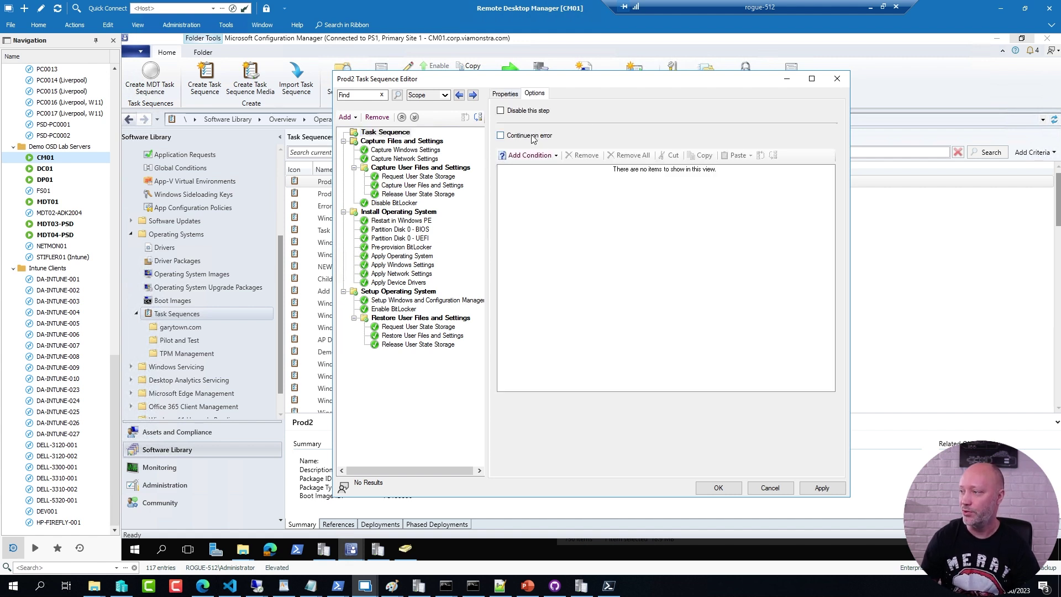
click(448, 148)
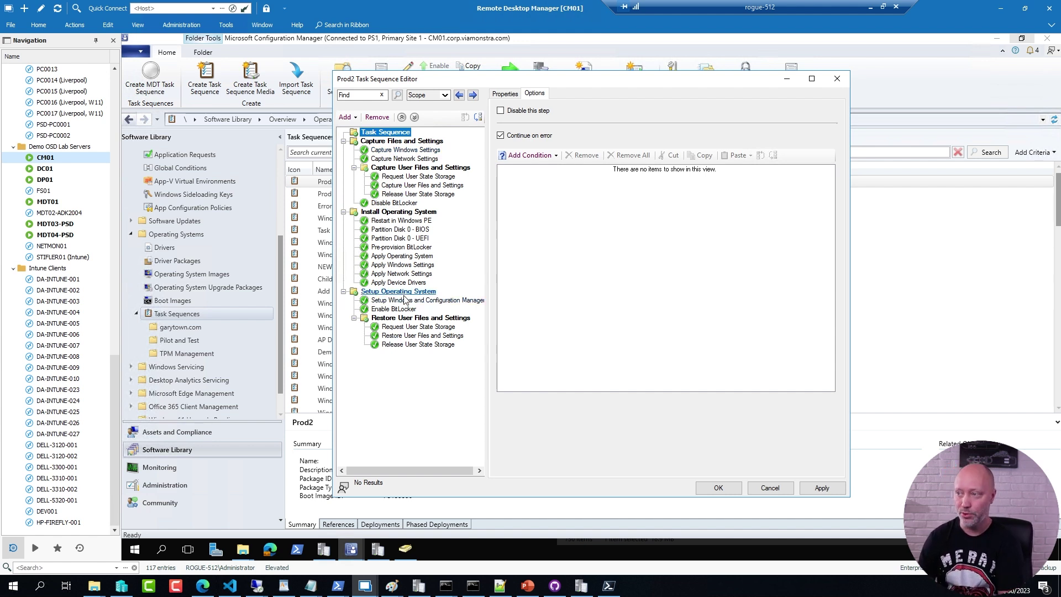
Step: Nest Capture Files and Settings, Install Operating System and Setup Operating System under Task Sequence
click(423, 142)
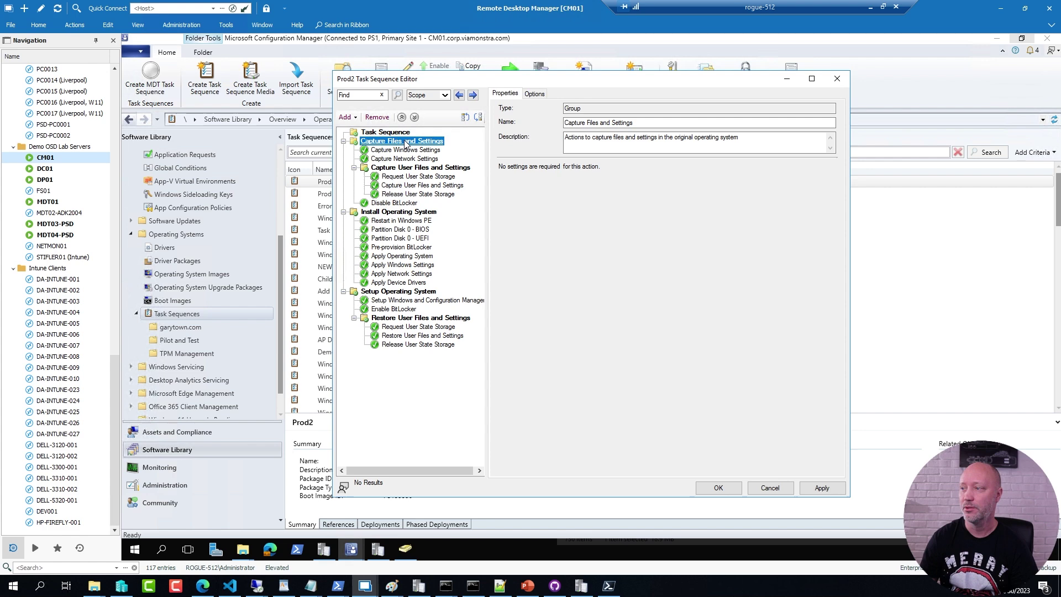
click(464, 118)
click(478, 117)
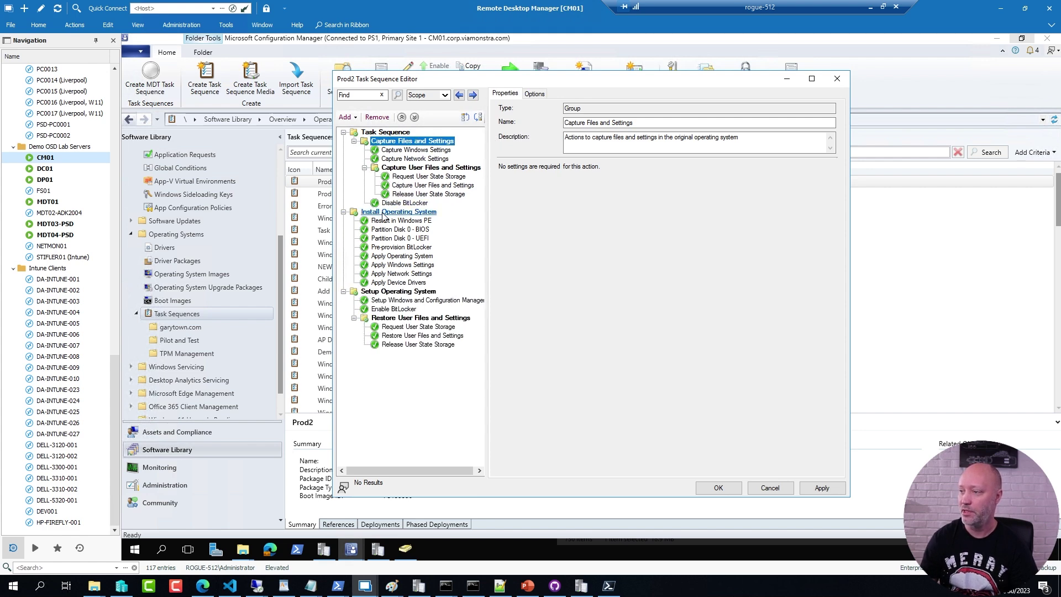
click(478, 117)
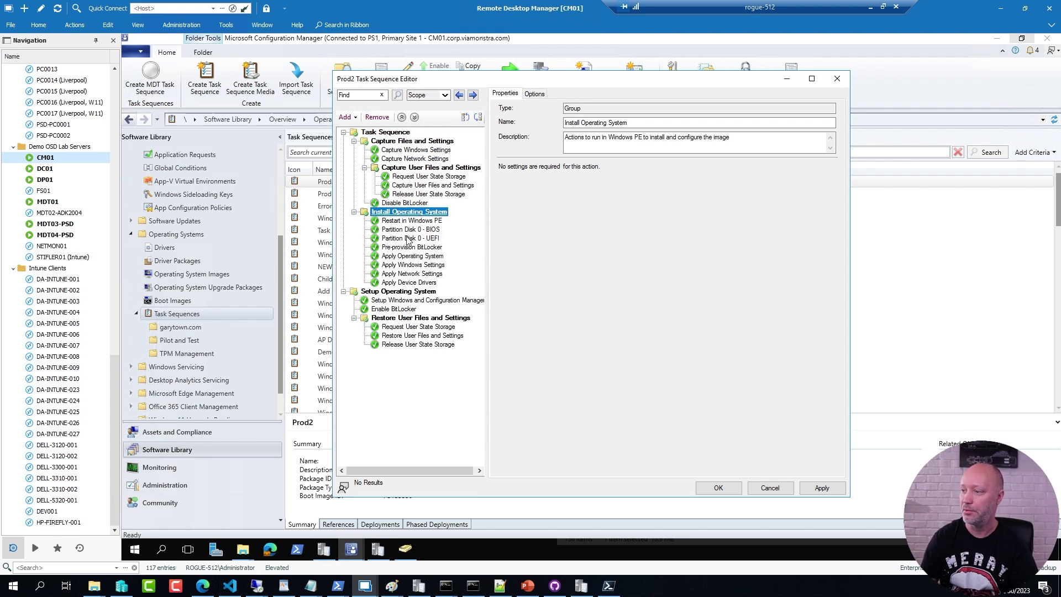
click(397, 293)
click(465, 117)
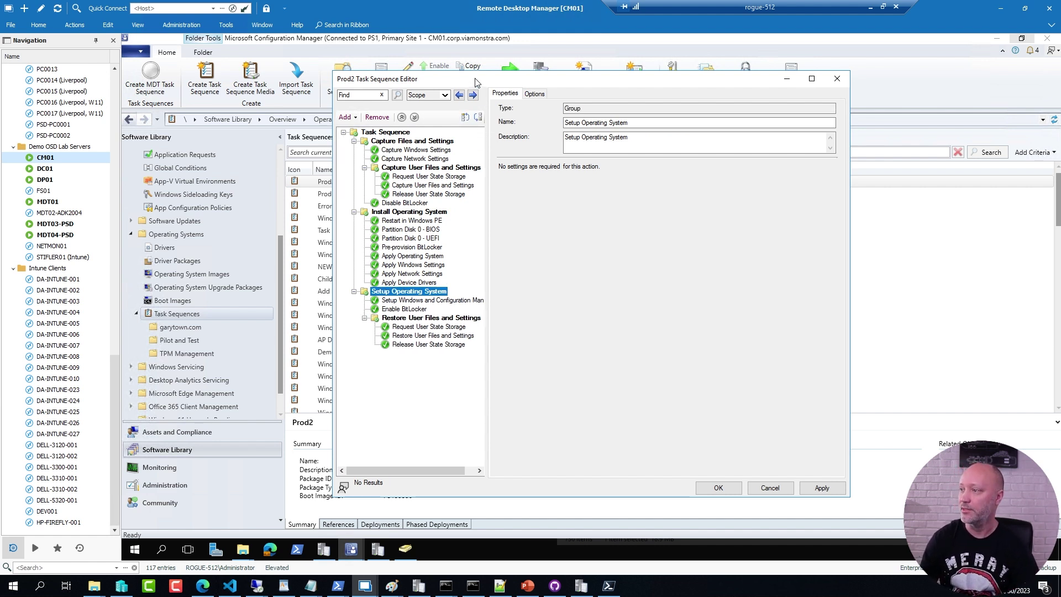
drag(478, 82, 575, 89)
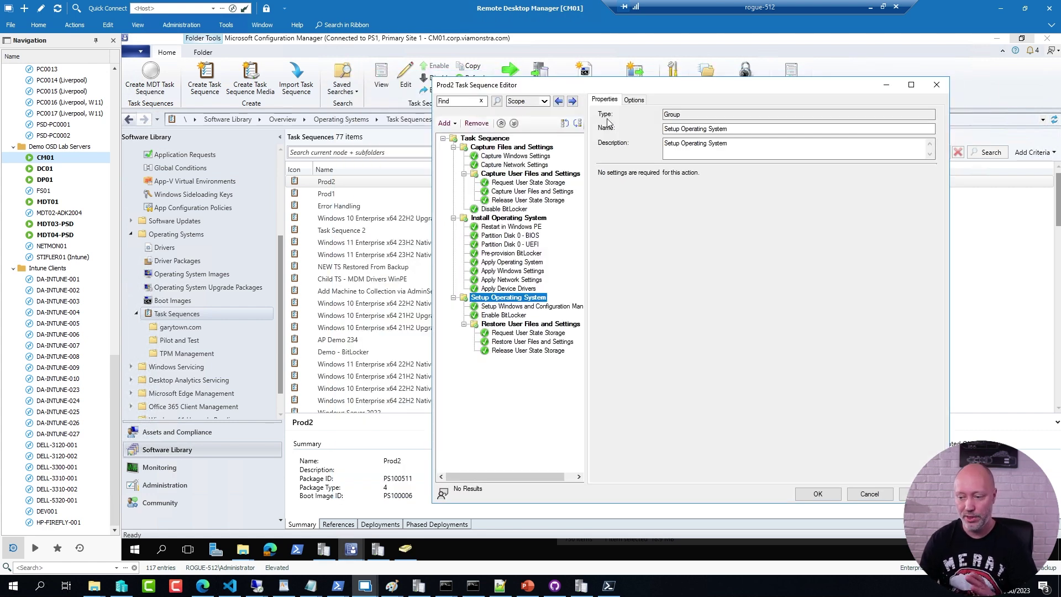
Step: Go to the ccmexec.com blog in the web browser
mouse_move(204, 589)
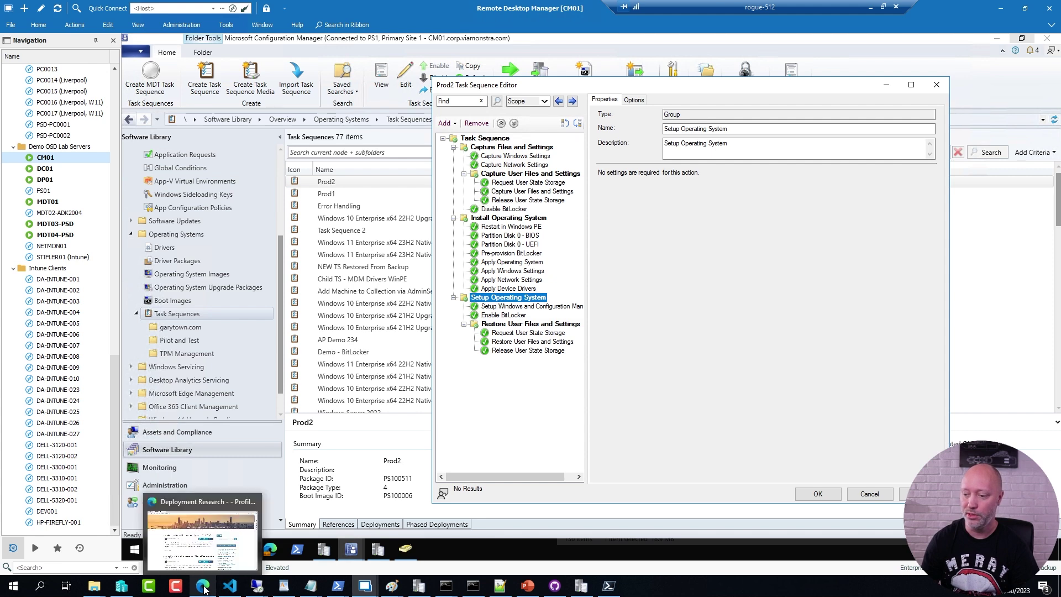
click(202, 539)
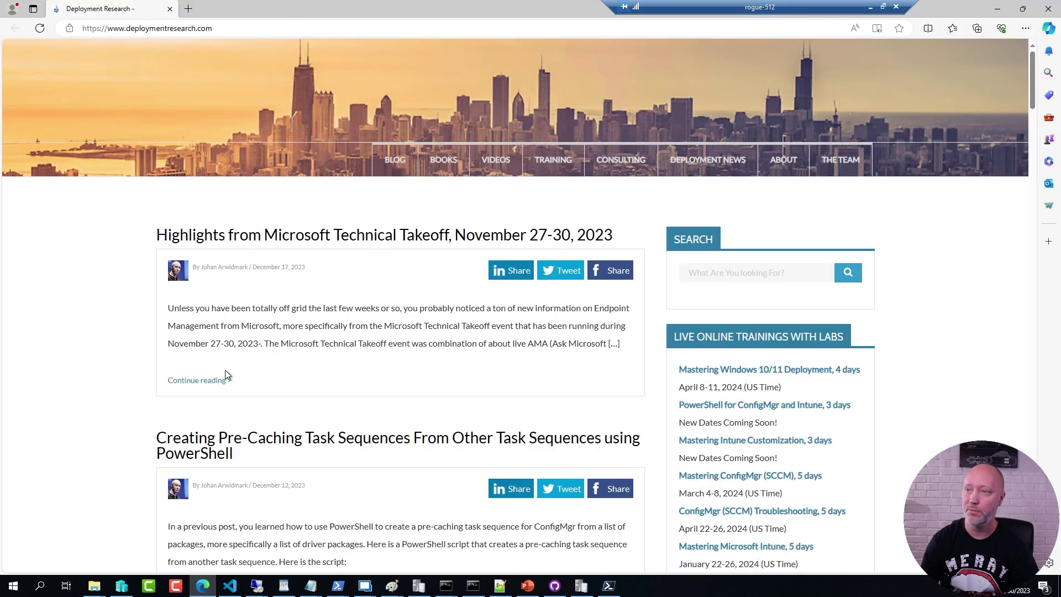
click(231, 32)
text(ccm)
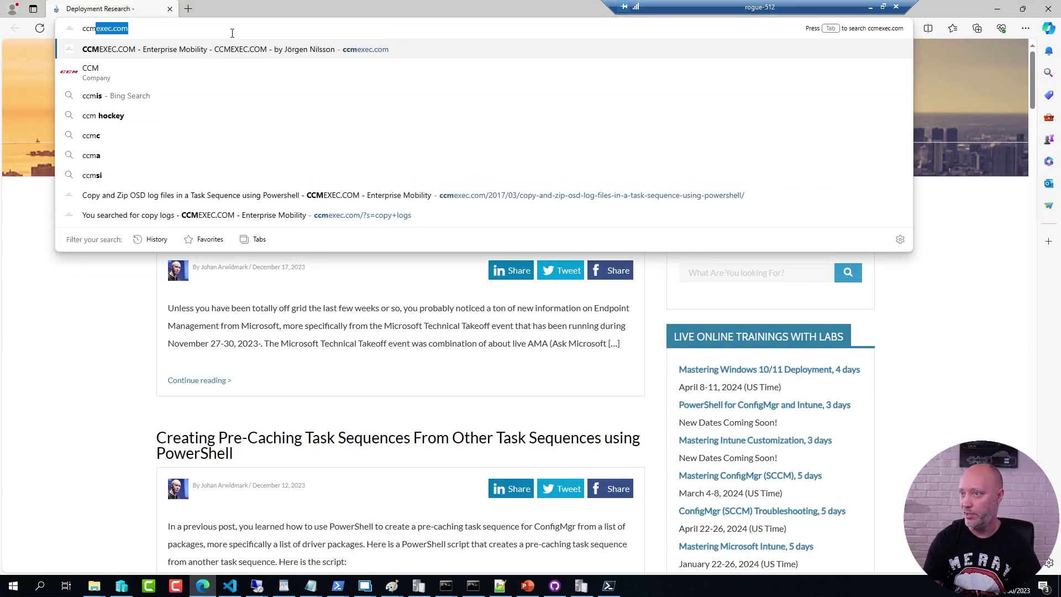
key(Return)
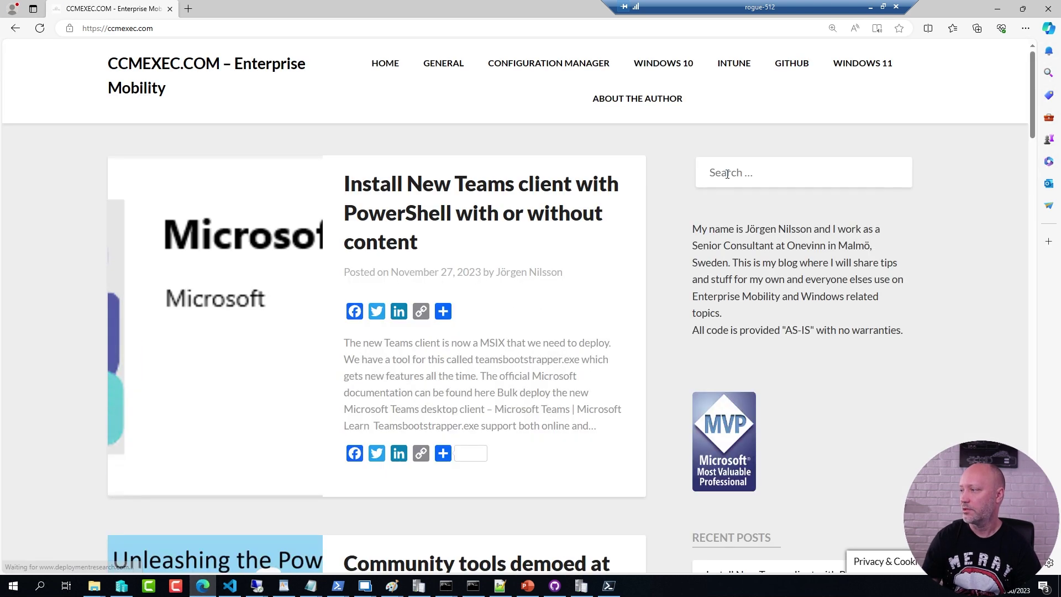
Step: Search the blog for 'copy logs', read the result, and return to the remote console
click(727, 174)
text(copy logs)
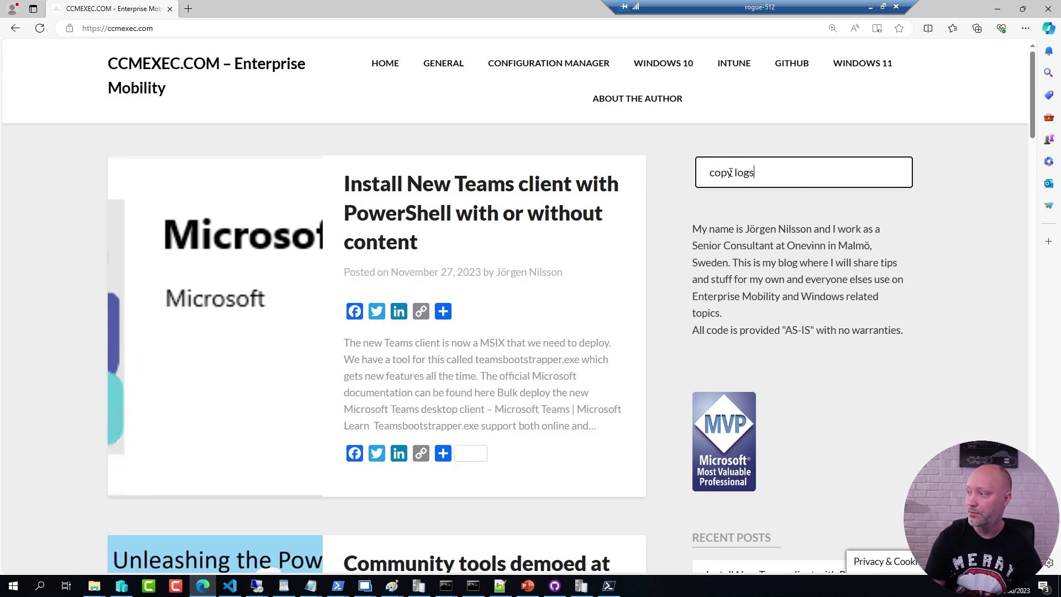
key(Return)
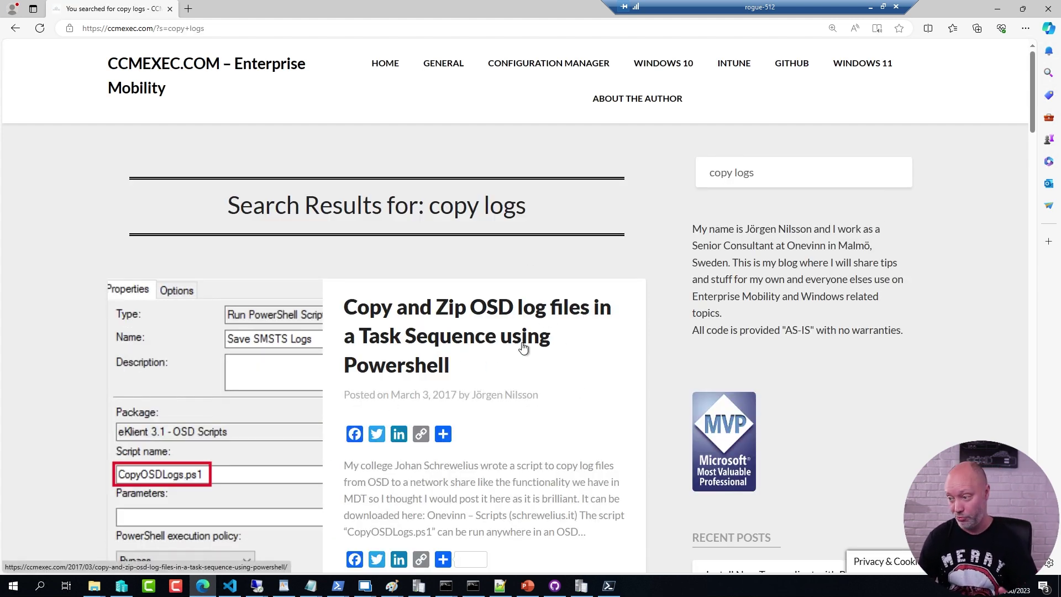
scroll(523, 346, down, 3)
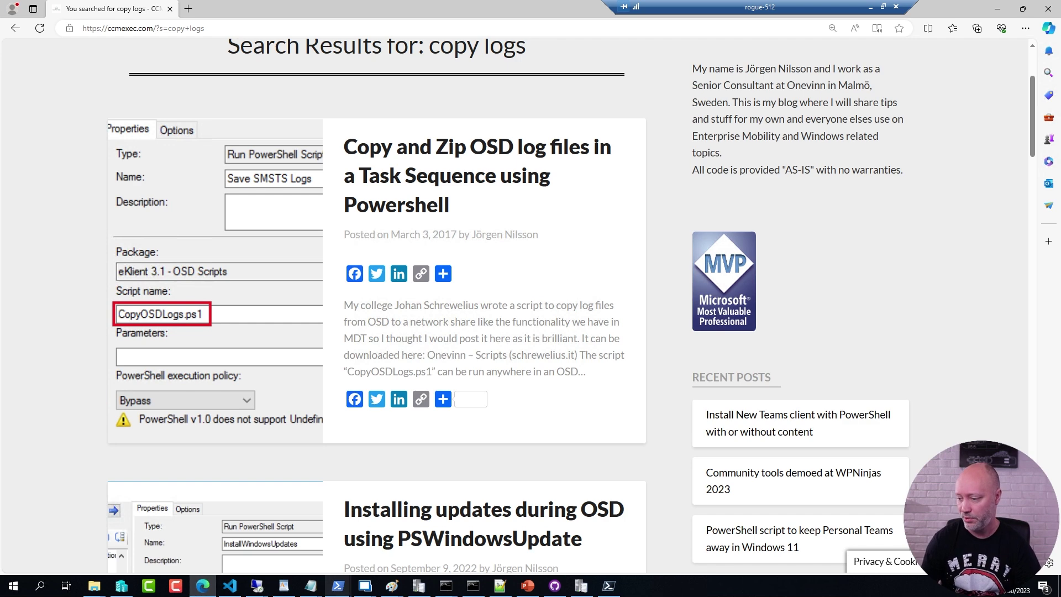
click(367, 587)
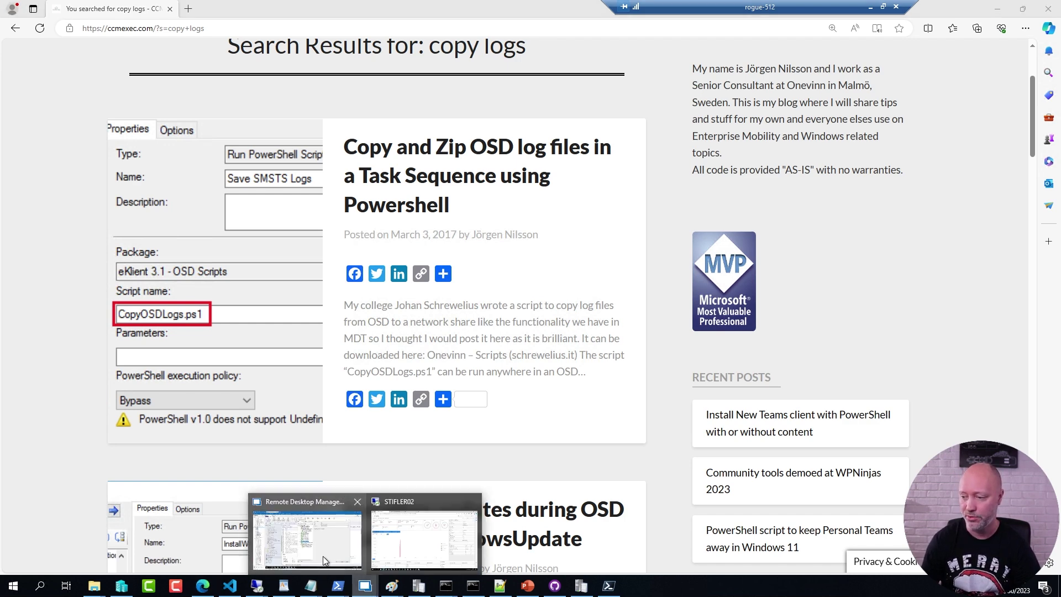
click(343, 556)
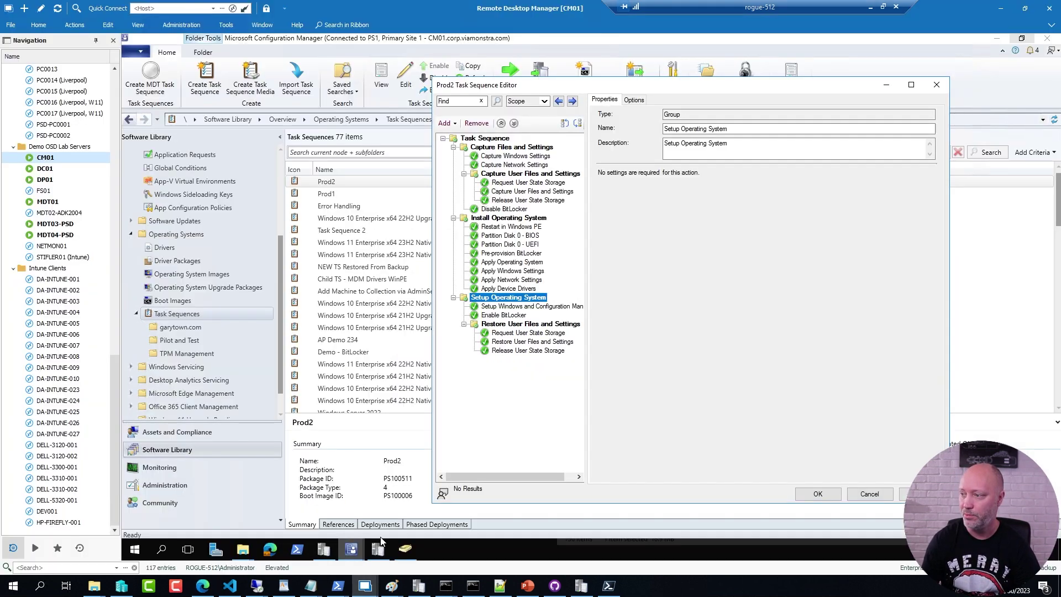
Step: Browse File Explorer to E:\Sources\OSD\OSDScripts
click(241, 551)
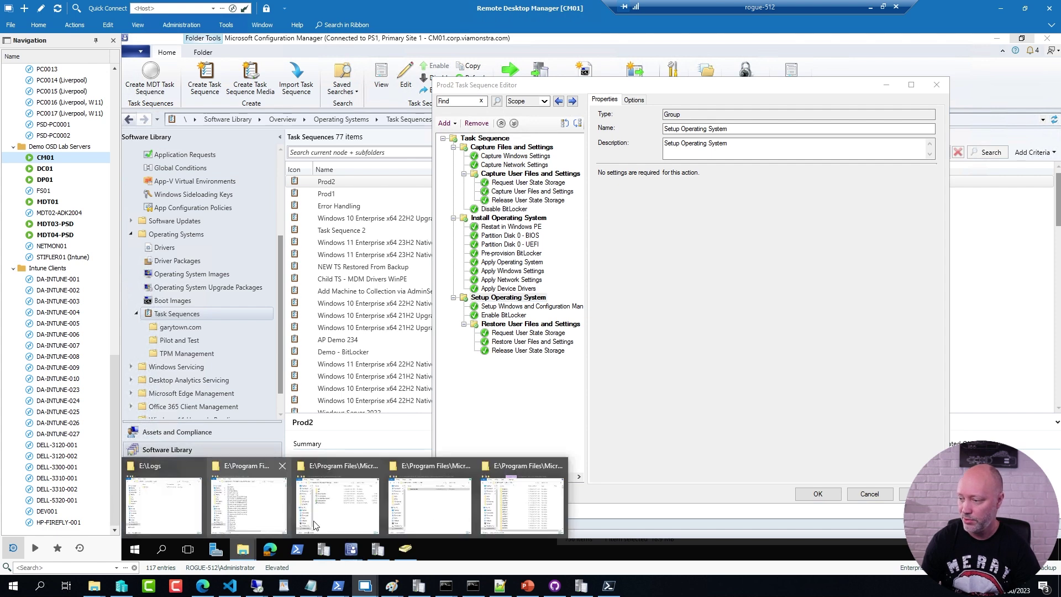
click(412, 519)
click(422, 430)
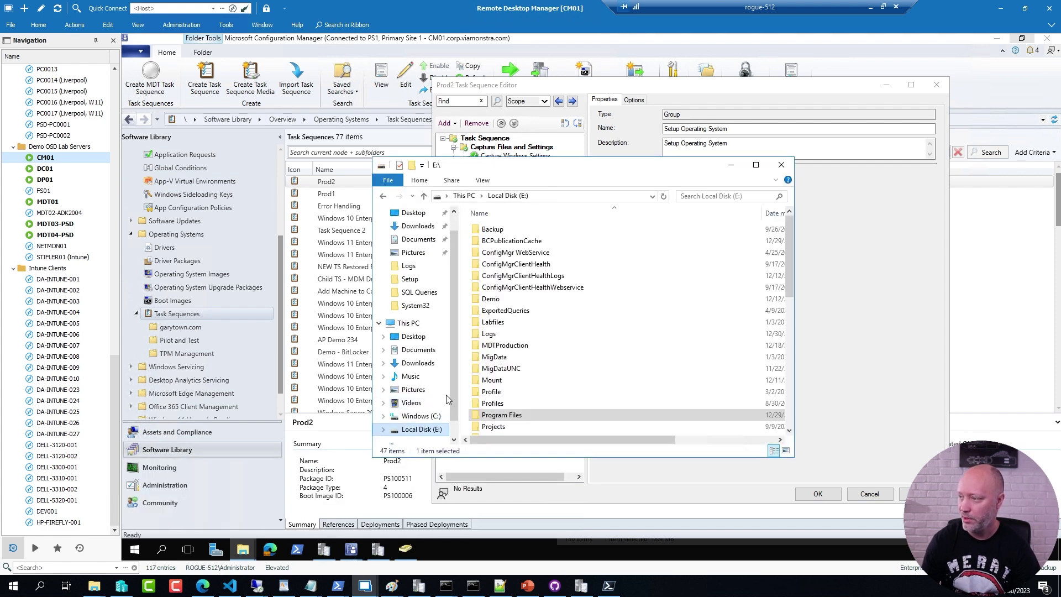
click(495, 363)
key(s)
key(o)
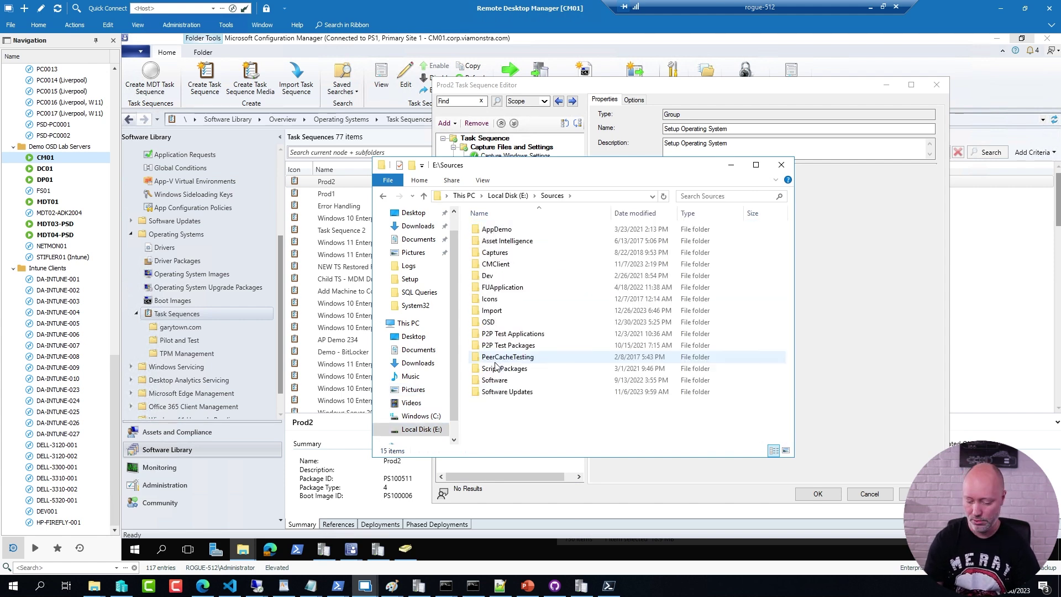
text(osd)
key(Return)
text(osd)
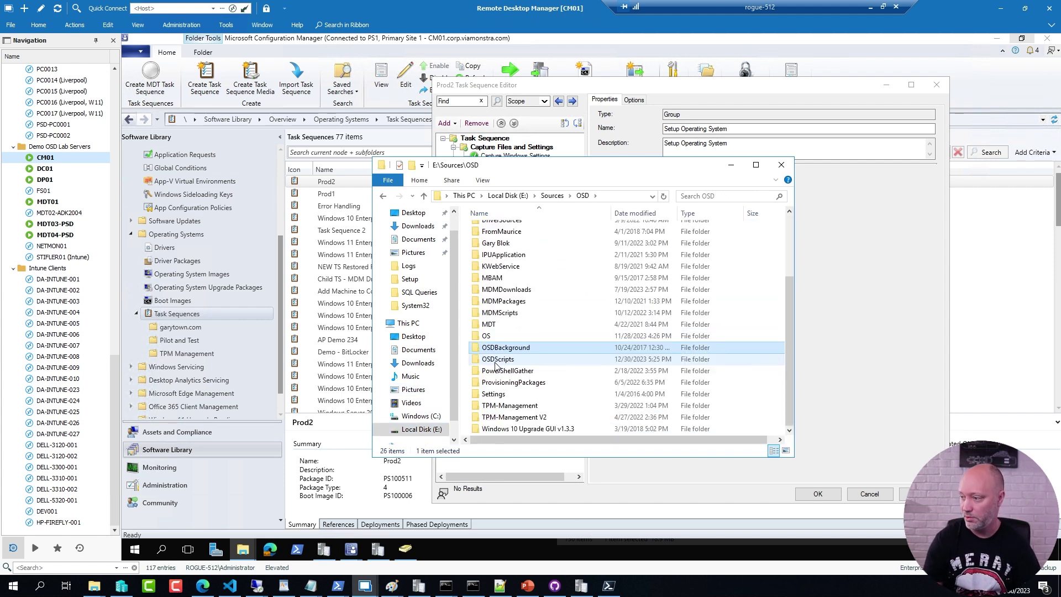
double_click(496, 359)
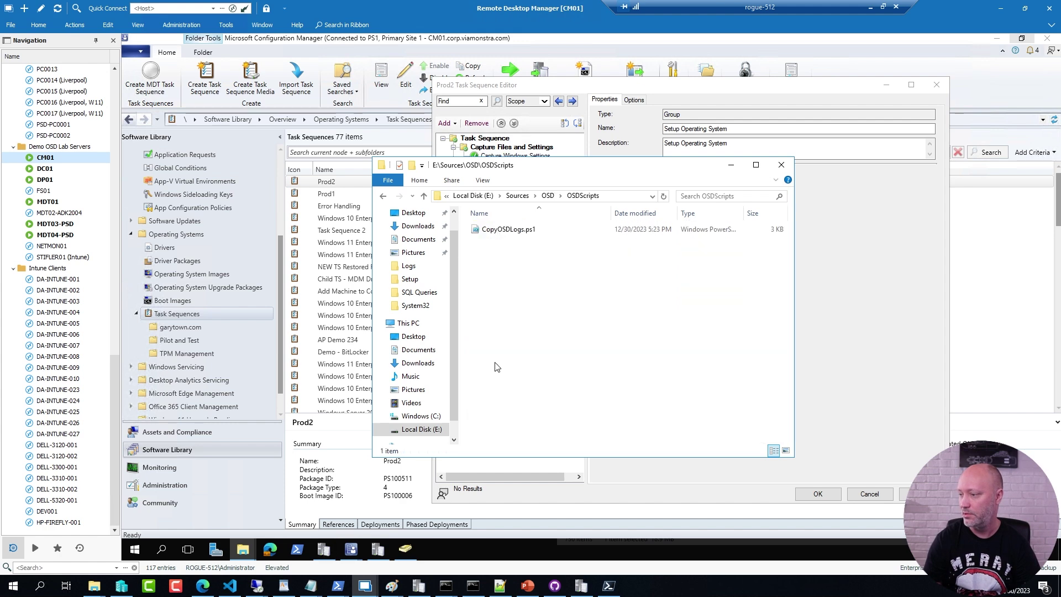
Step: Open CopyOSDLogs.ps1 for editing in PowerShell ISE
click(504, 237)
right_click(504, 237)
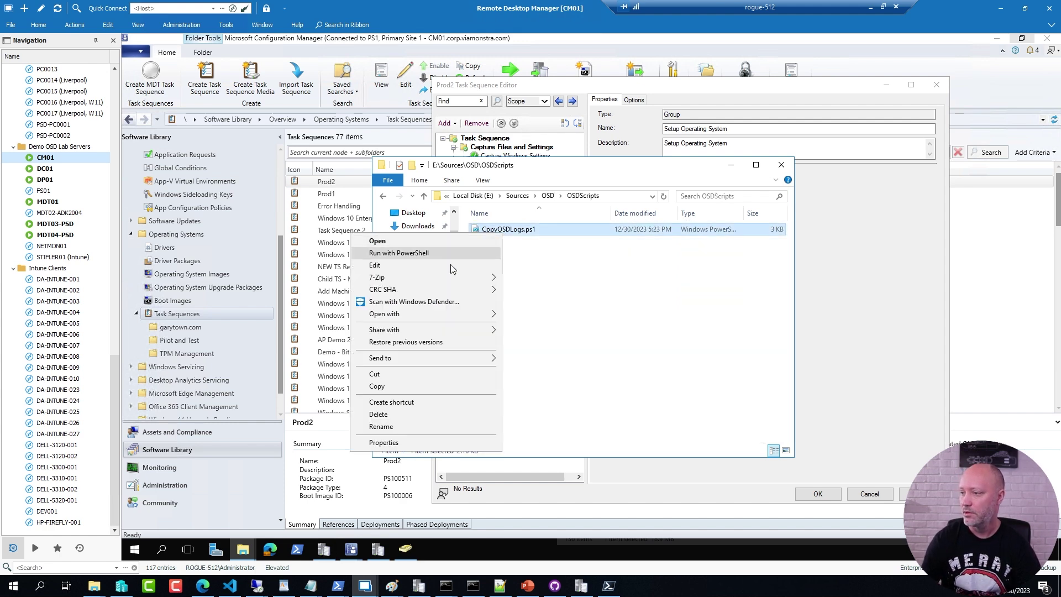
click(402, 270)
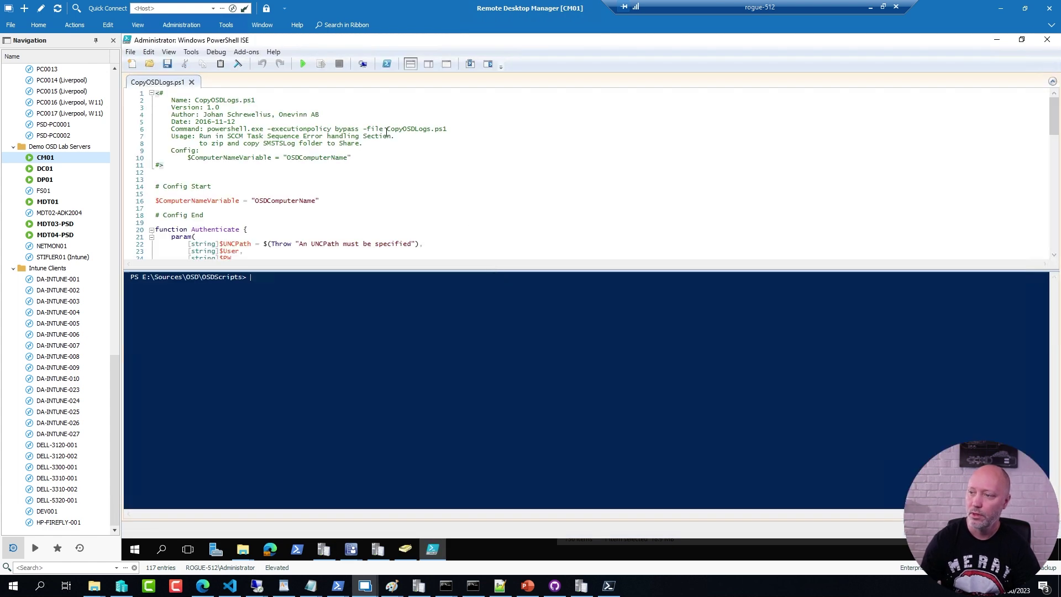
Step: Review CopyOSDLogs.ps1, highlighting its LogCopyUsername and LogCopyPassword variables
scroll(359, 210, down, 4)
scroll(361, 202, down, 9)
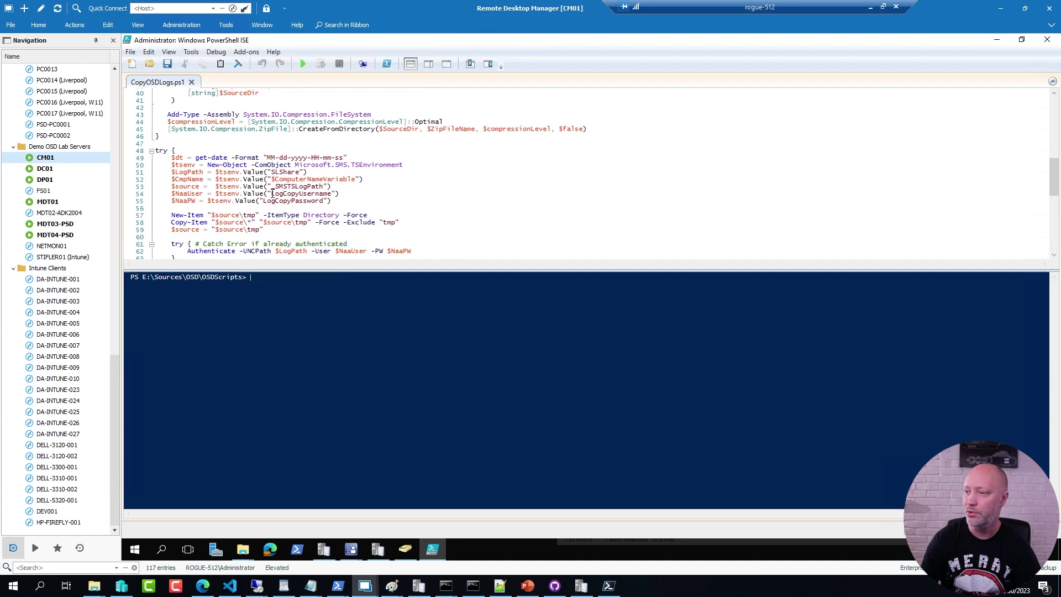
double_click(279, 194)
double_click(287, 202)
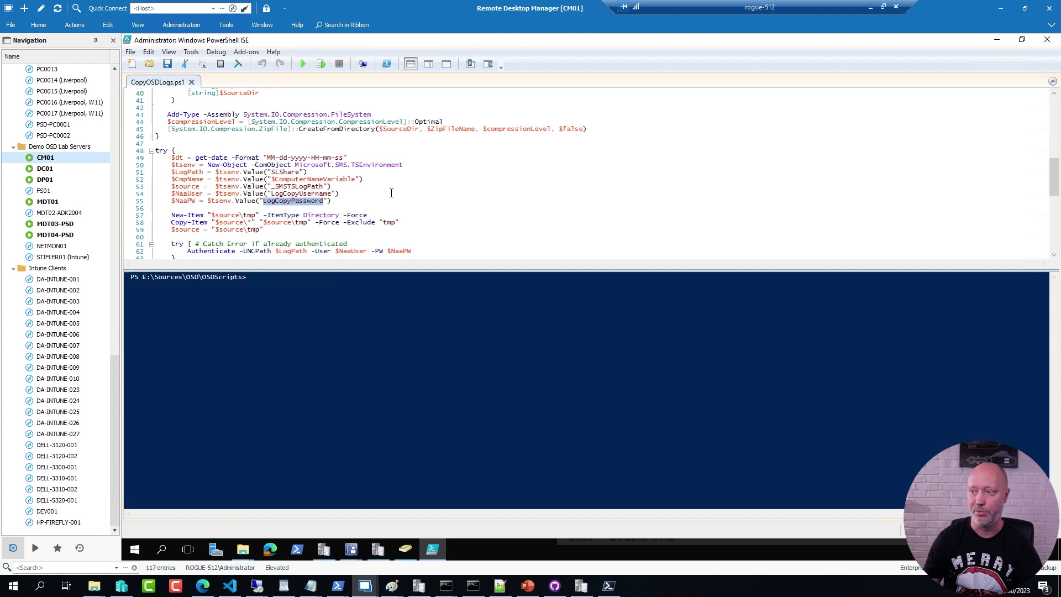
click(347, 191)
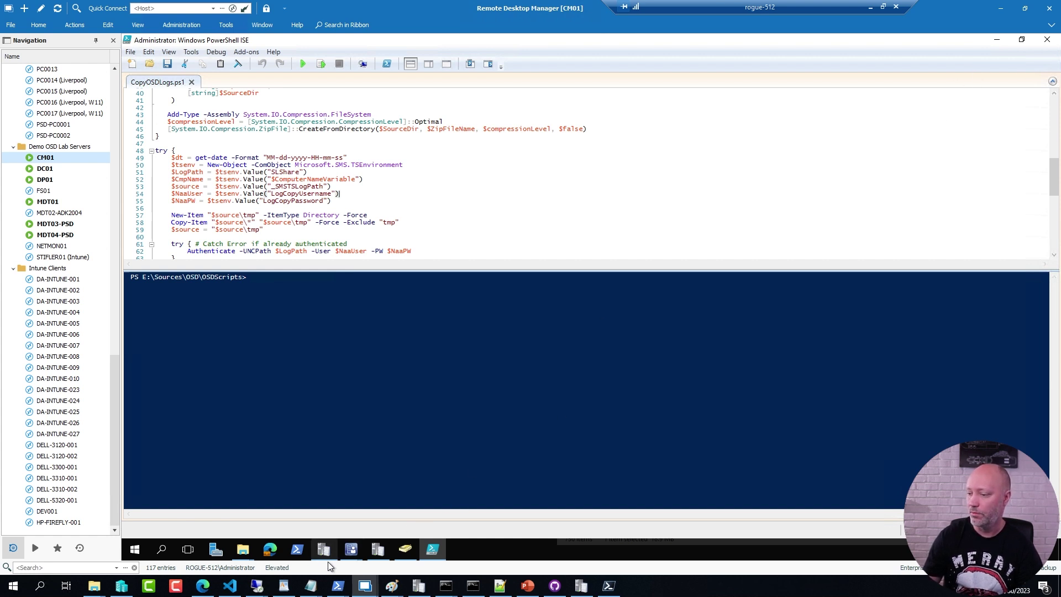
click(352, 548)
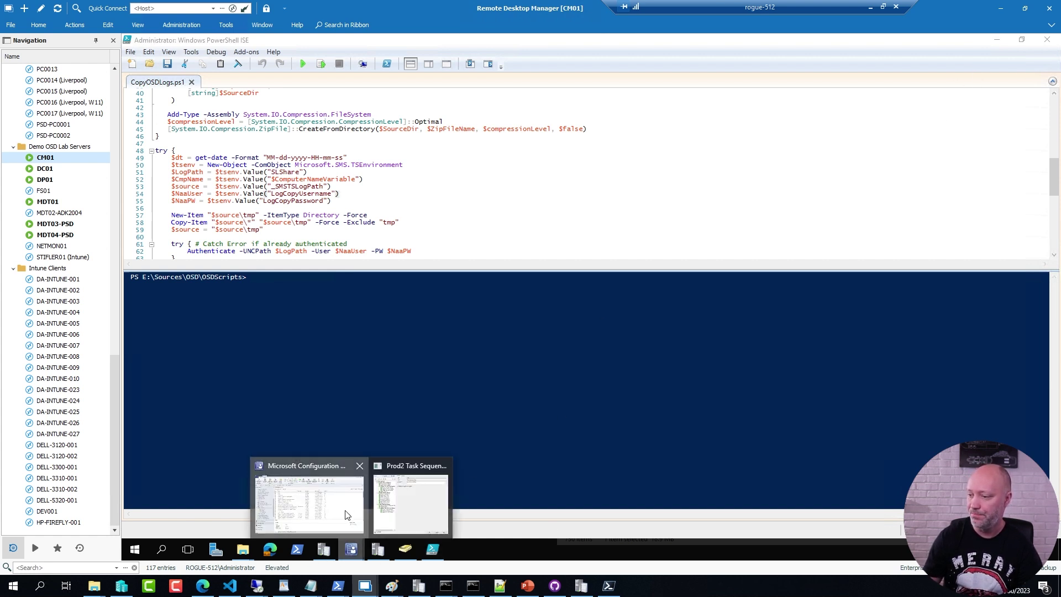
Step: Add a top-level group named Happiness after Release User State Storage
click(347, 515)
click(352, 548)
click(412, 509)
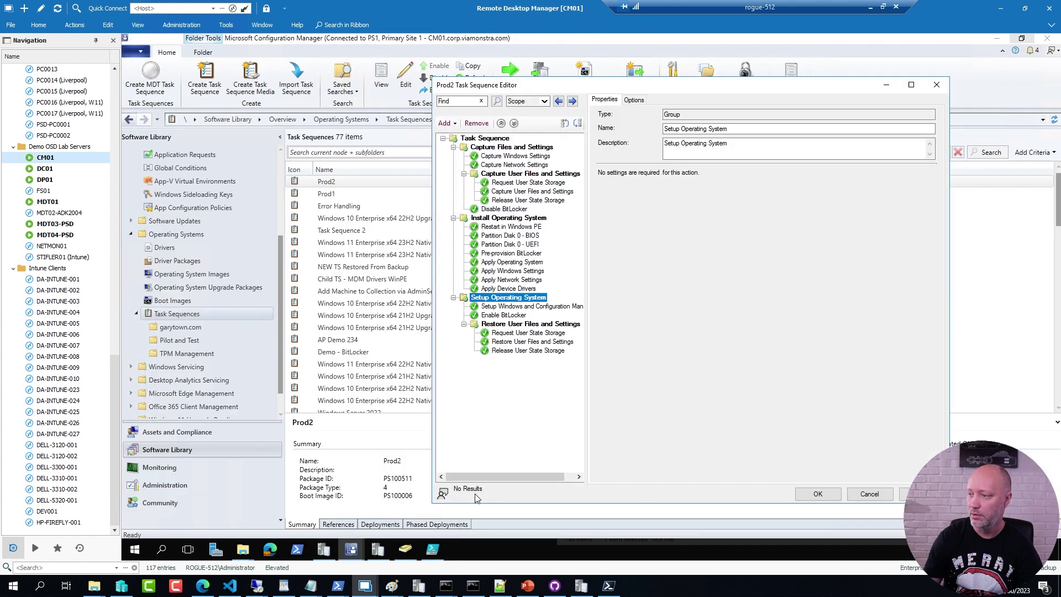
drag(563, 84, 408, 98)
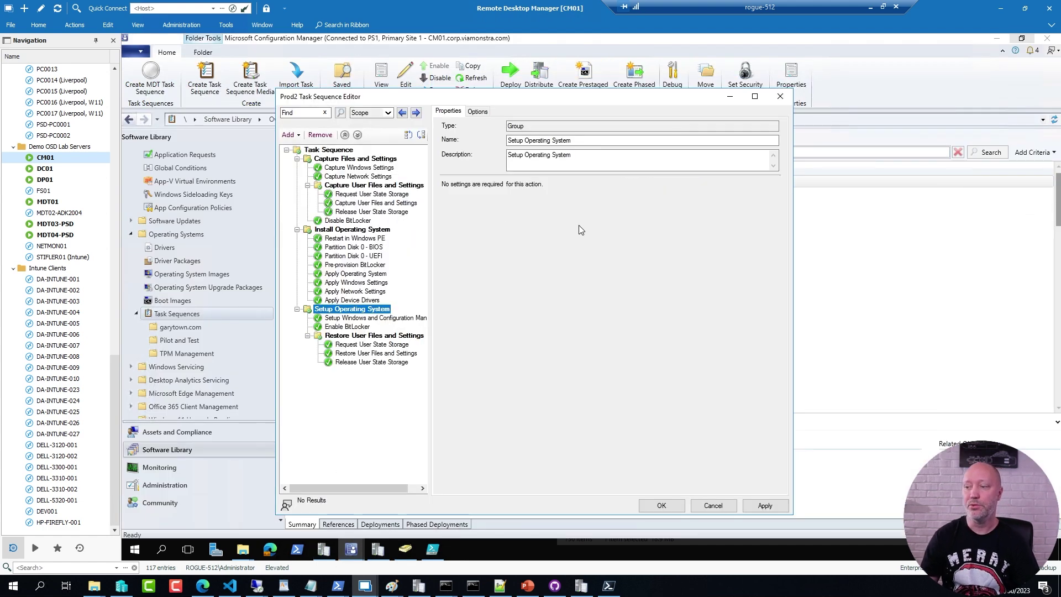
click(365, 362)
click(287, 138)
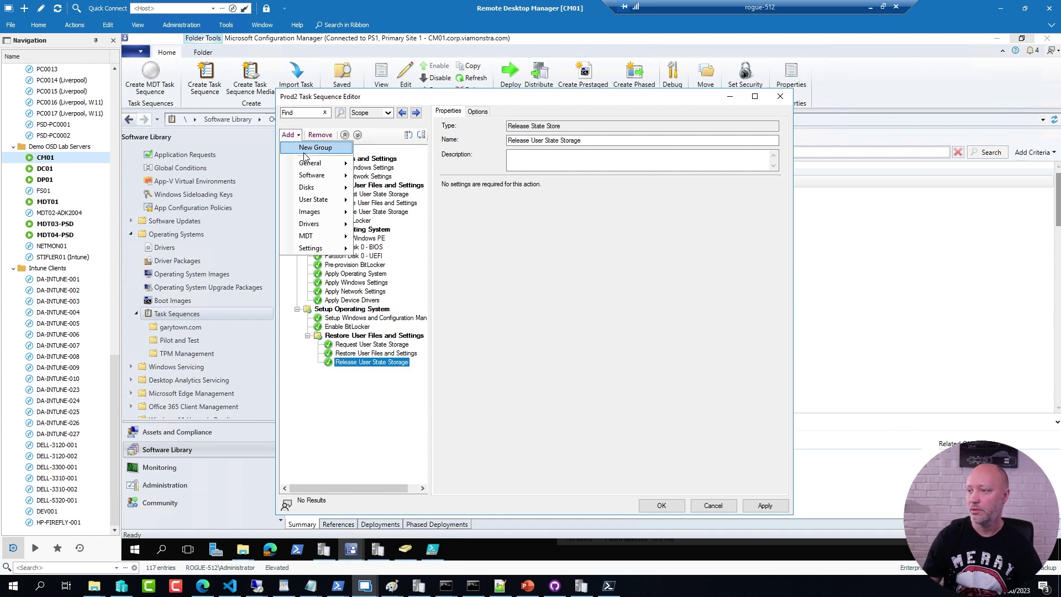
click(301, 147)
key(Tab)
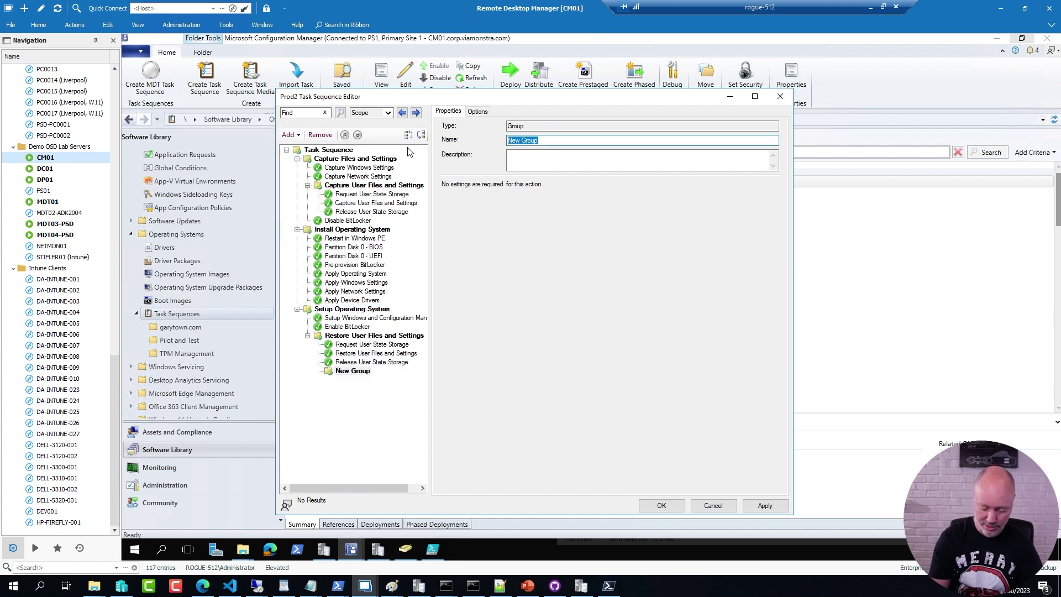
text(Happiness)
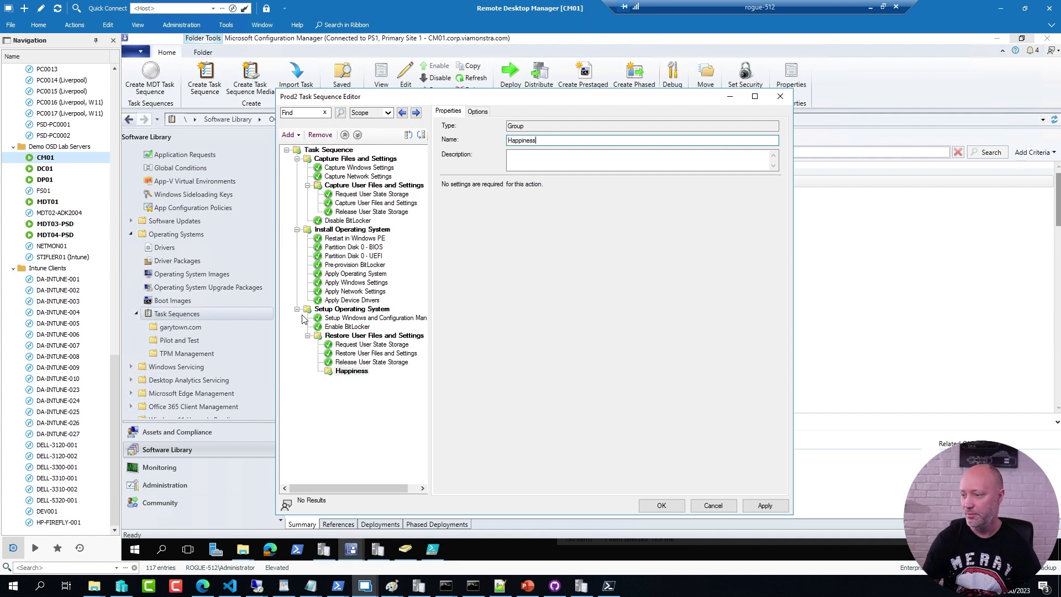
click(351, 371)
click(421, 135)
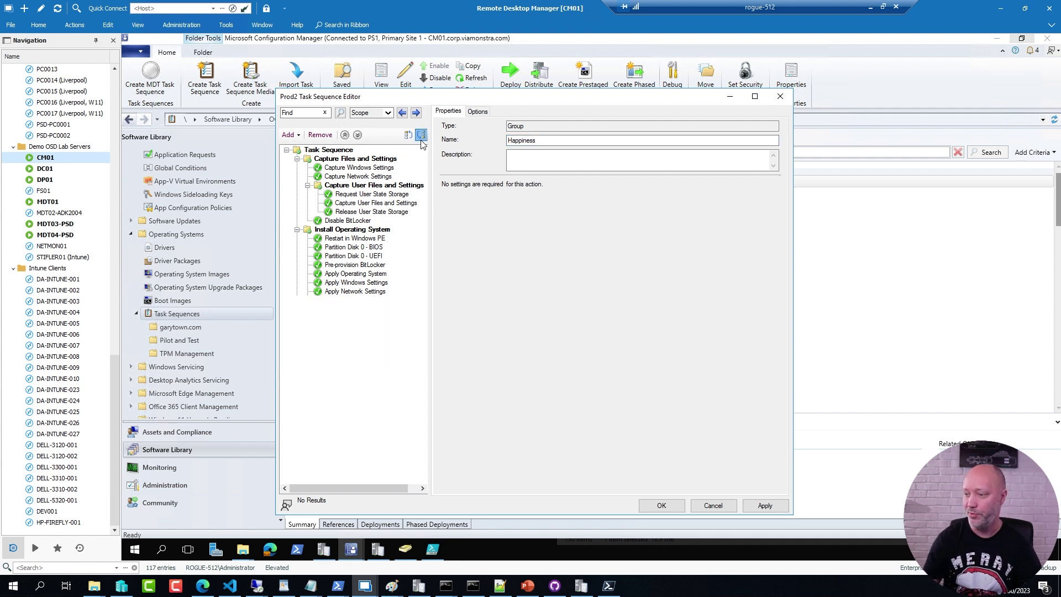
Step: Add another top-level group named SoSad below Happiness
click(288, 135)
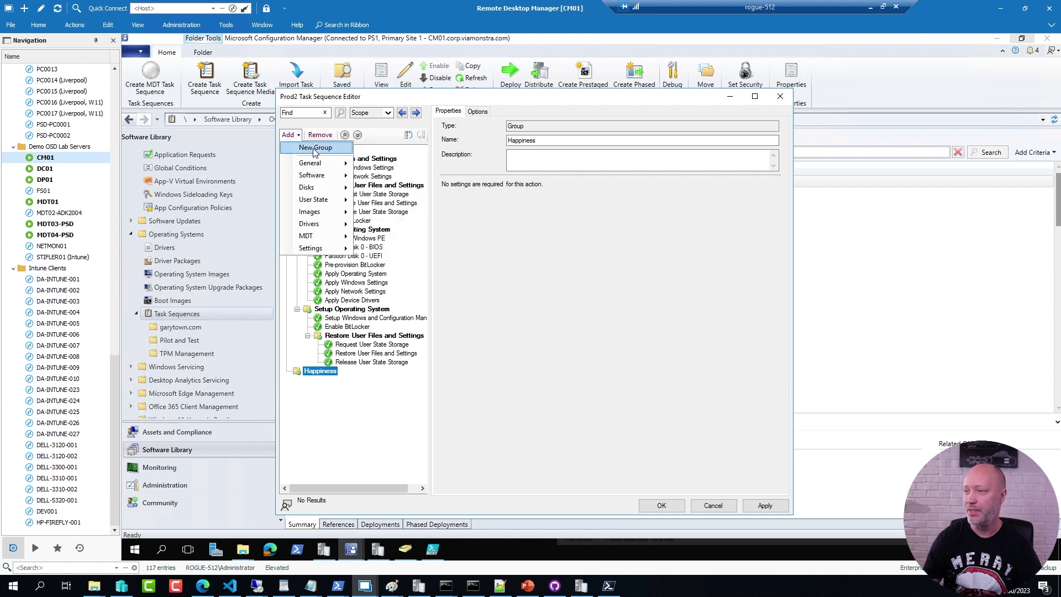
click(313, 148)
click(421, 135)
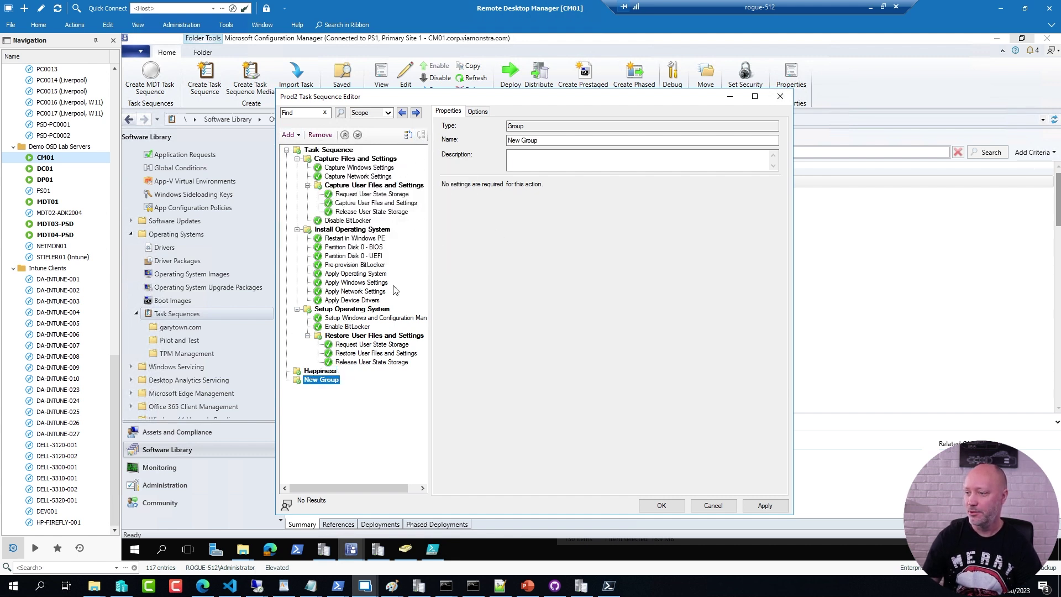
triple_click(544, 141)
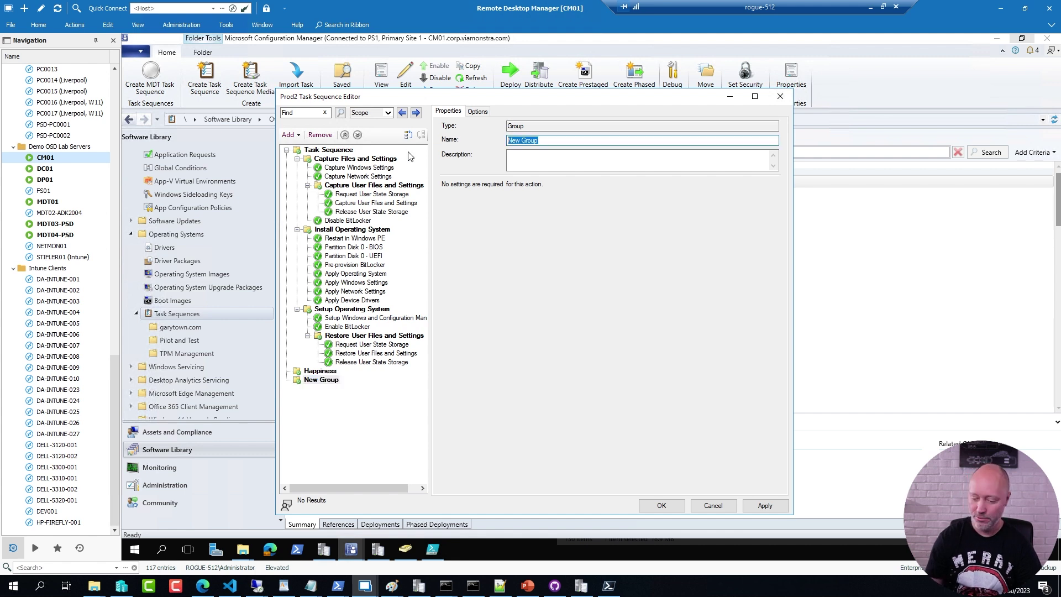
text(SoSad)
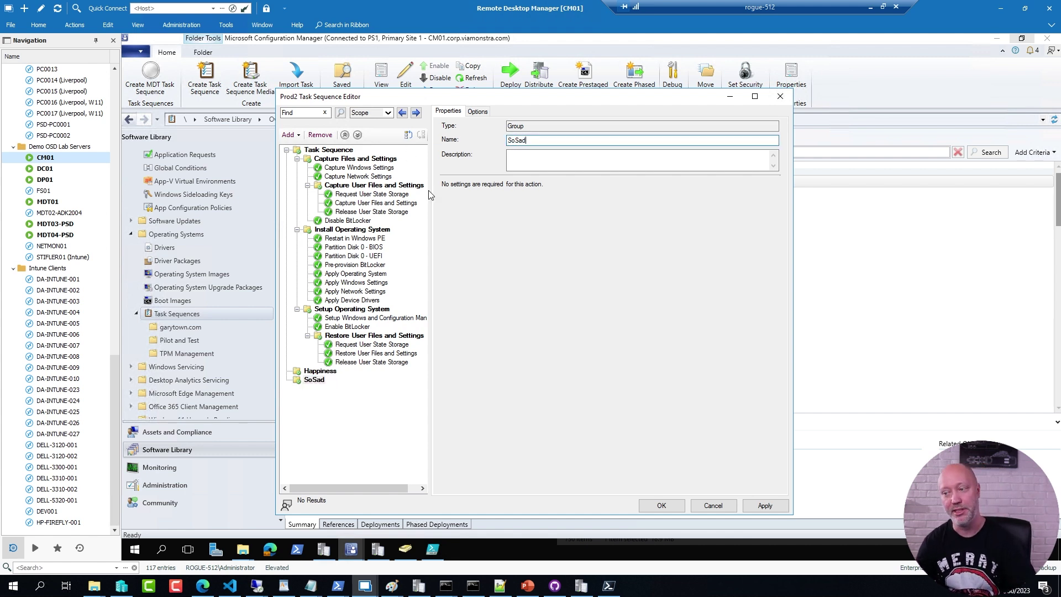
drag(449, 98, 551, 90)
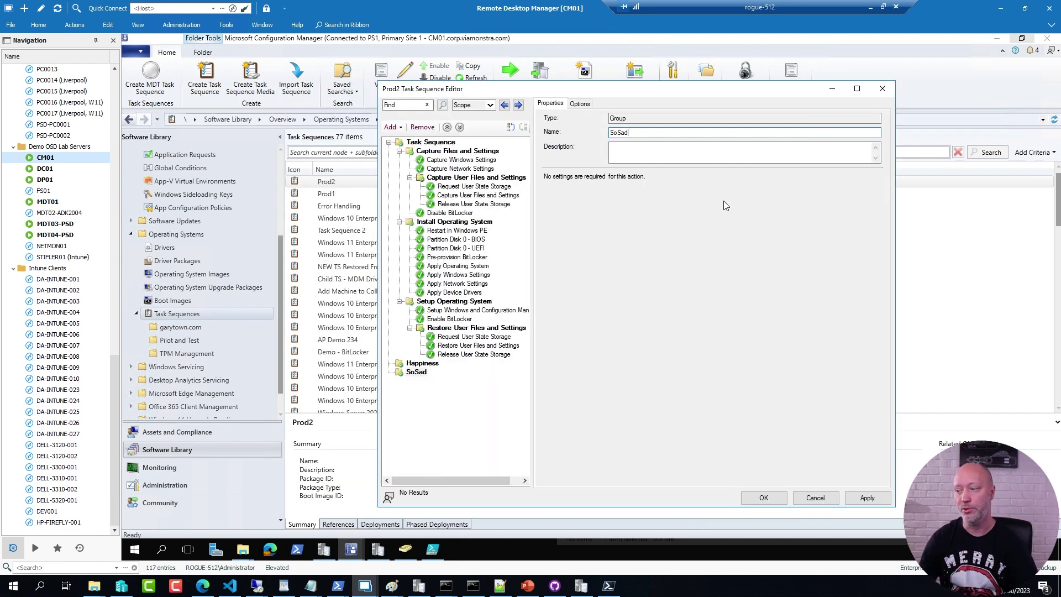
Step: Inspect Gather Logs on Success's _SMSTSLastActionSucceeded equals true condition in the Error Handling sequence
click(328, 193)
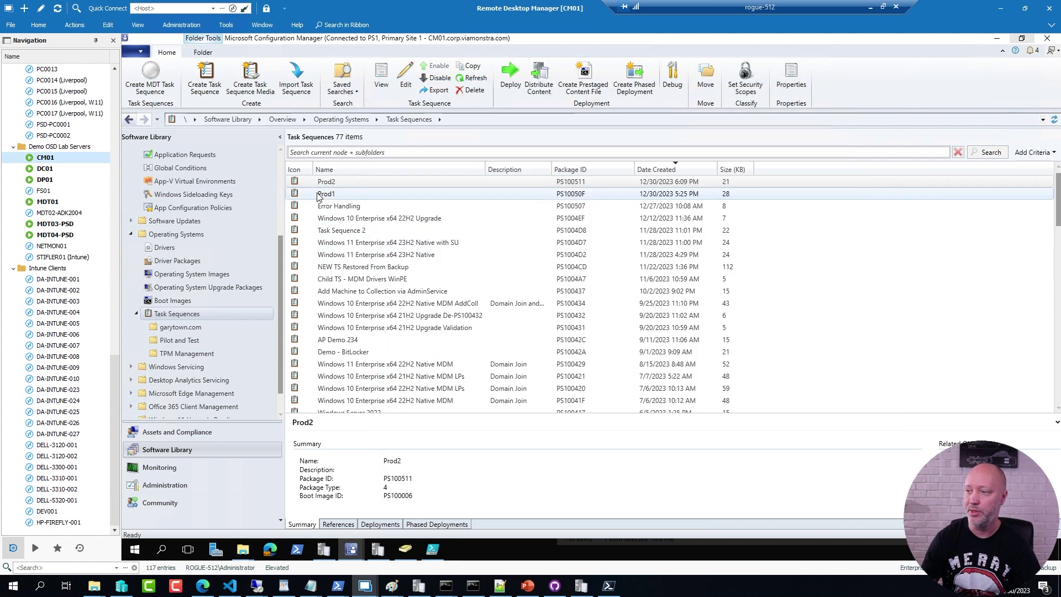
right_click(330, 206)
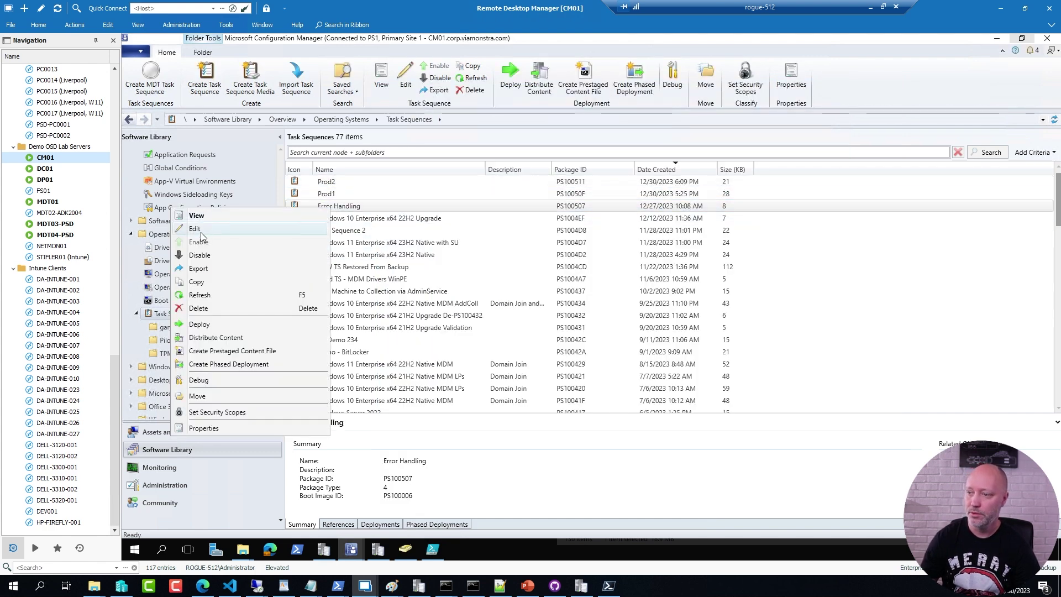
click(204, 230)
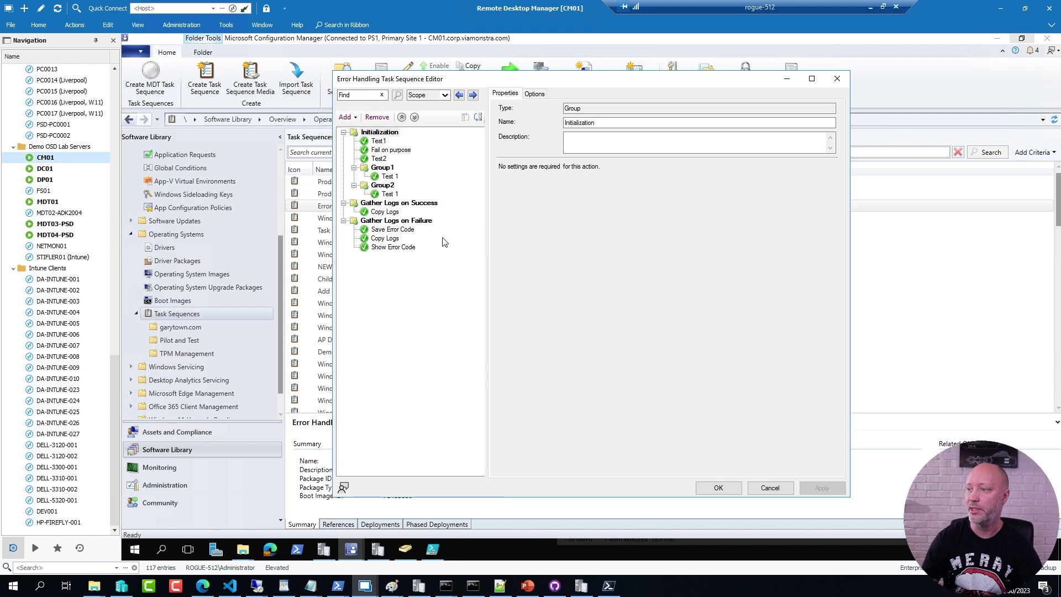
click(390, 204)
click(534, 94)
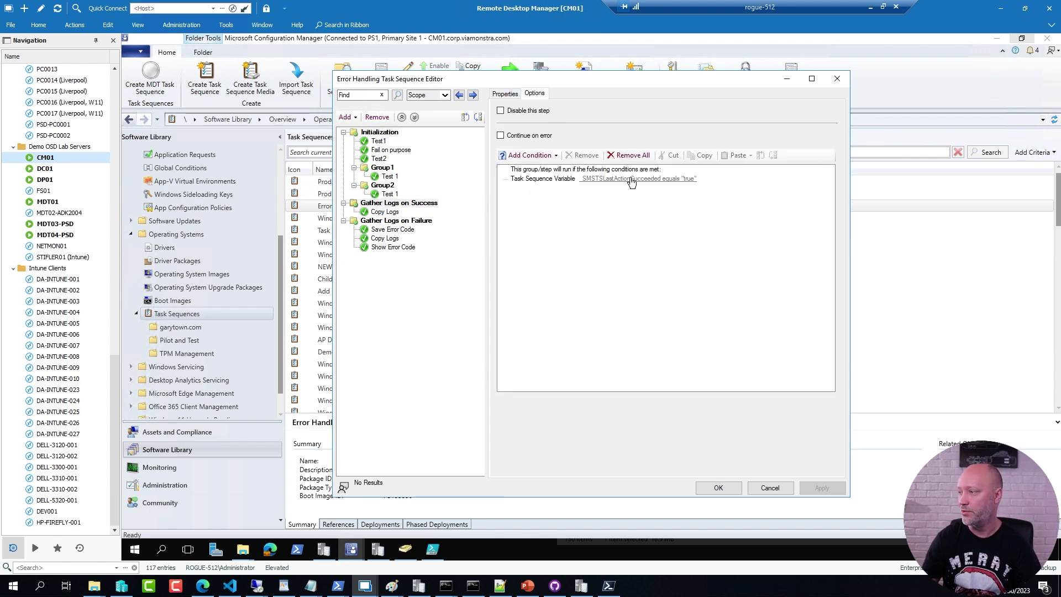
double_click(609, 179)
key(ctrl+c)
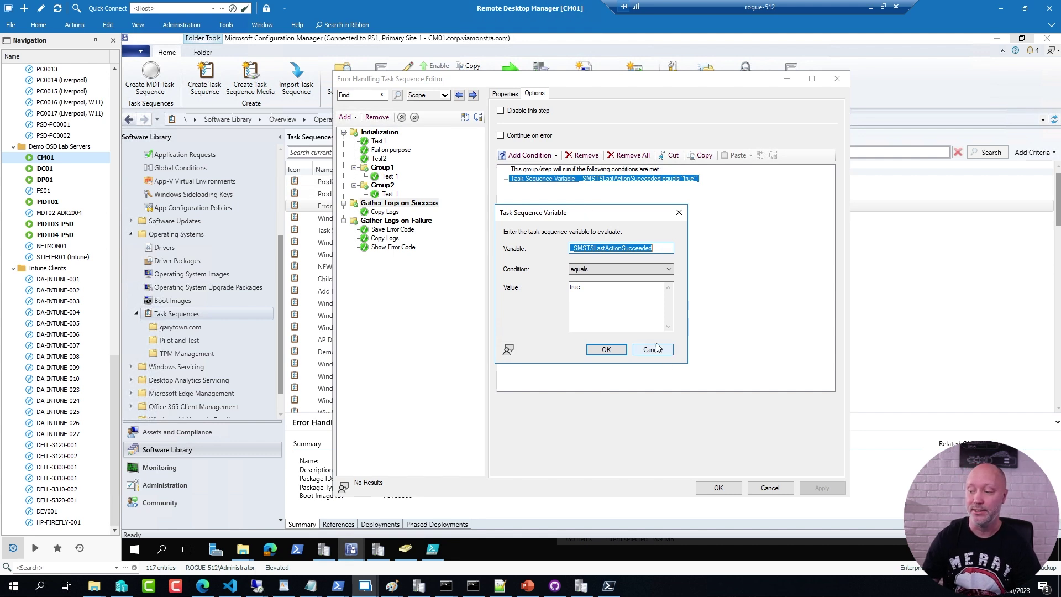
click(351, 549)
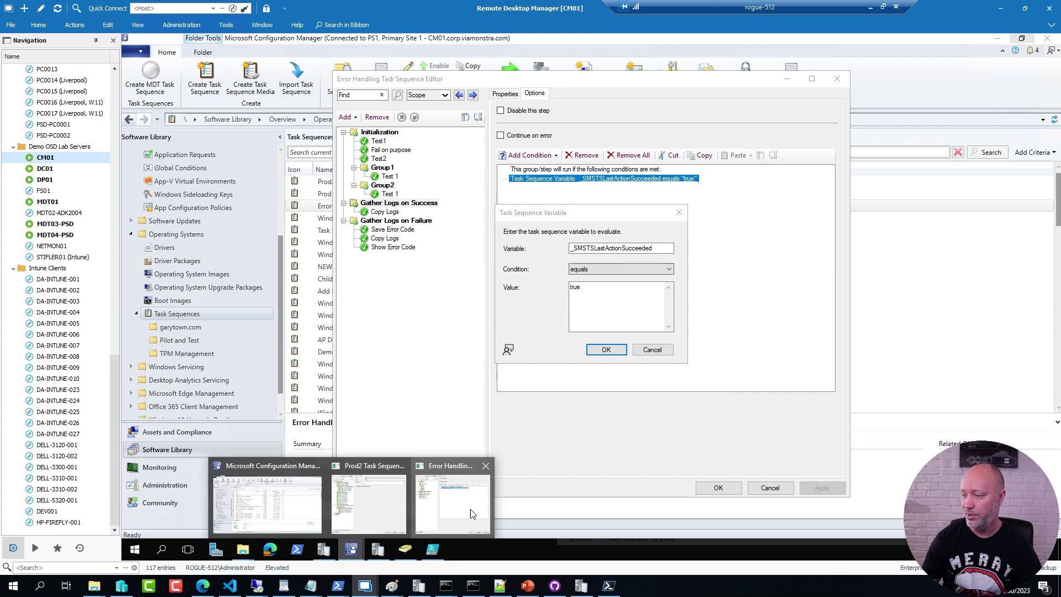
click(382, 507)
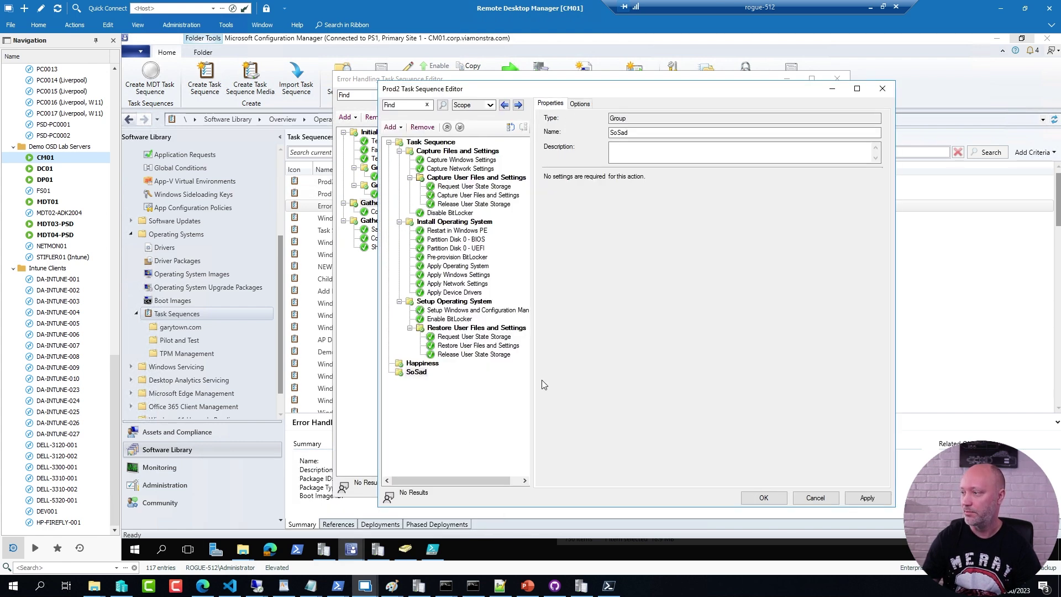
key(alt+Tab)
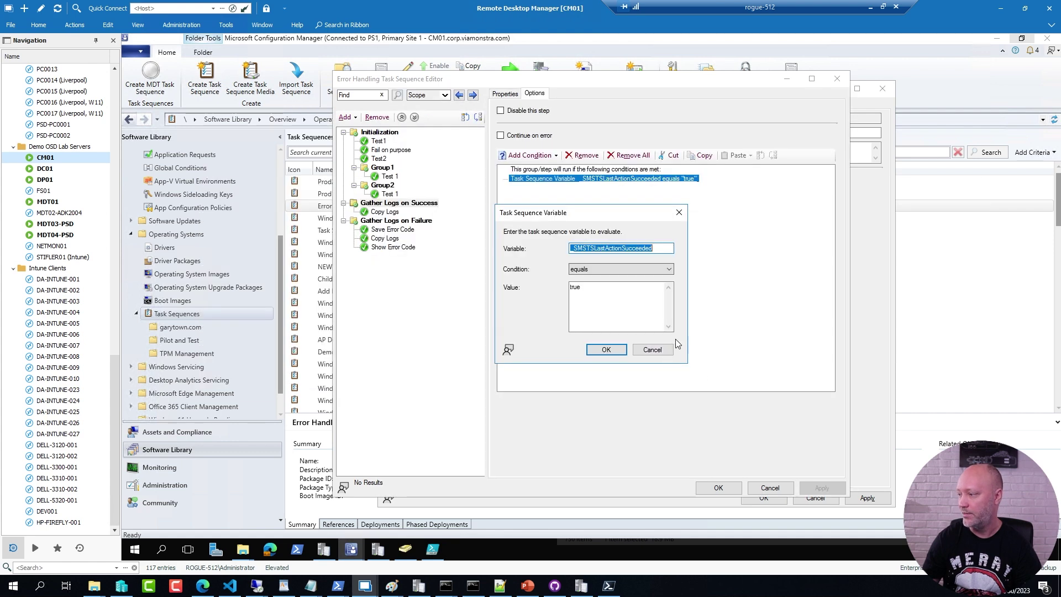
Step: Give Happiness the condition _SMSTSLastActionSucceeded equals True
click(637, 350)
click(865, 357)
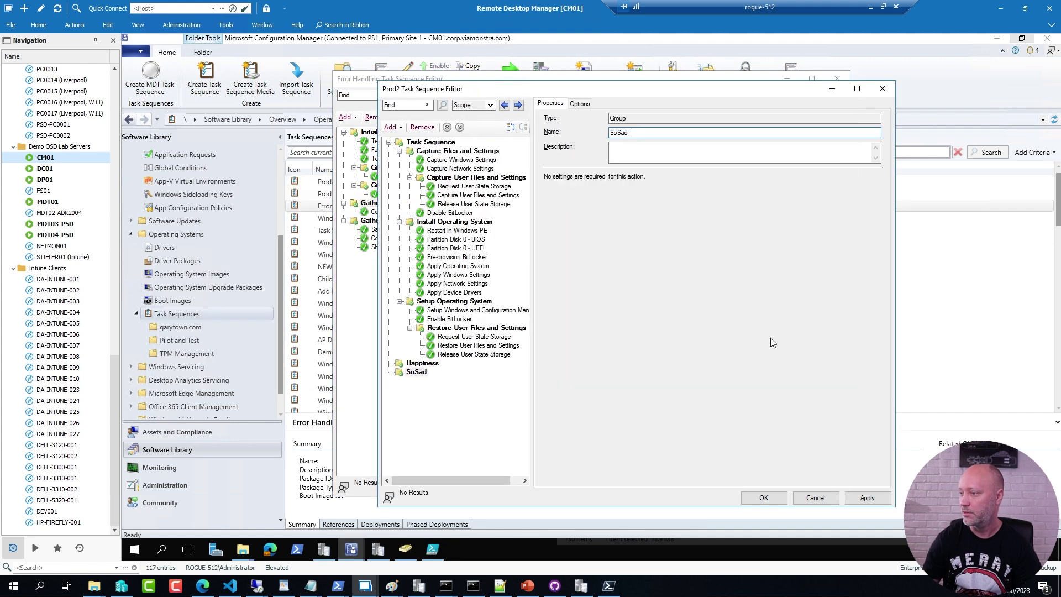
click(420, 364)
click(579, 103)
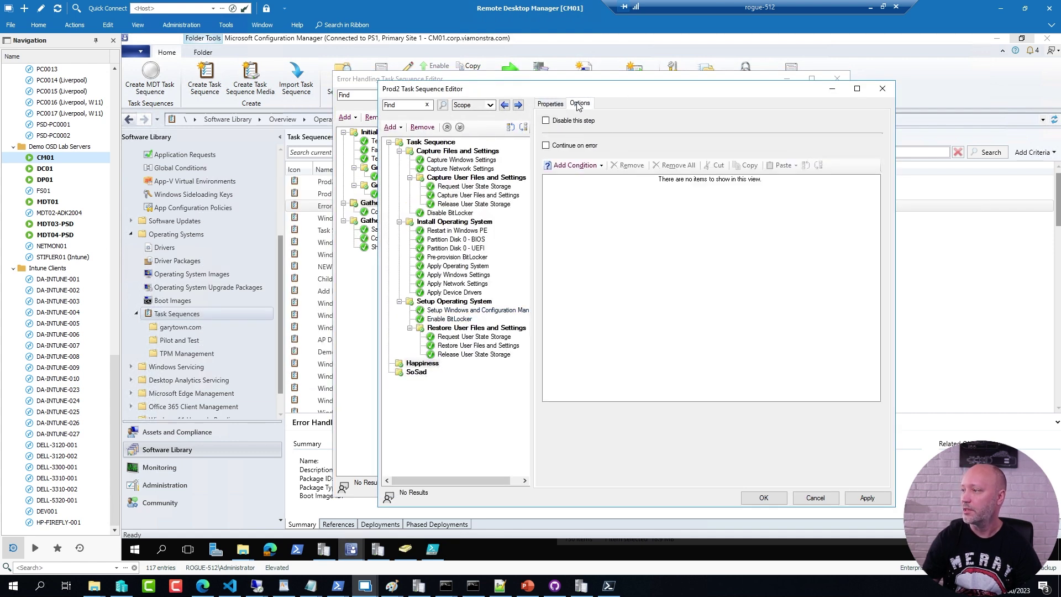
click(586, 166)
click(605, 193)
key(ctrl+v)
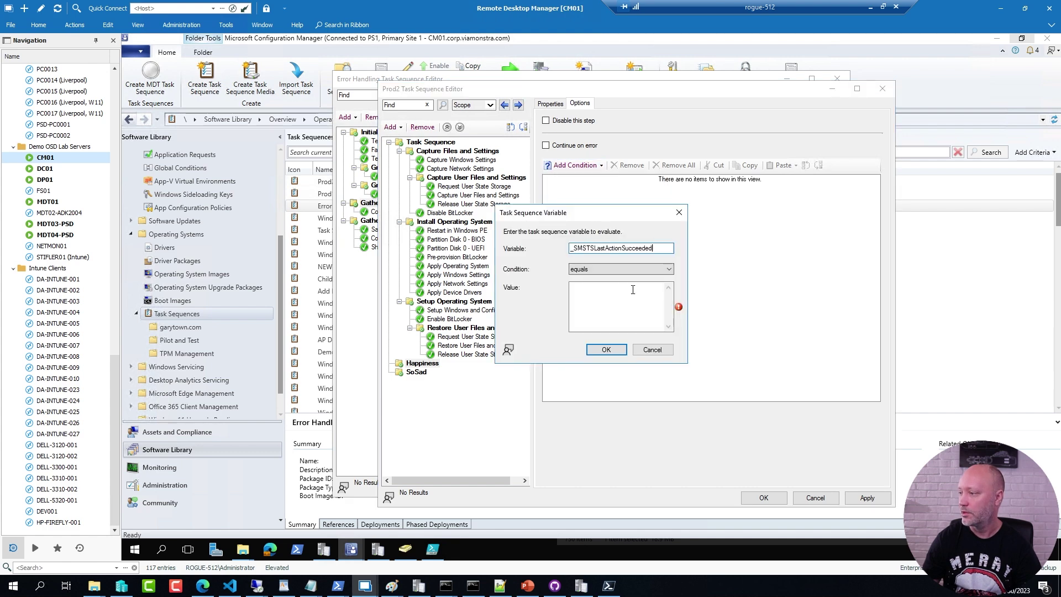
click(597, 301)
text(True)
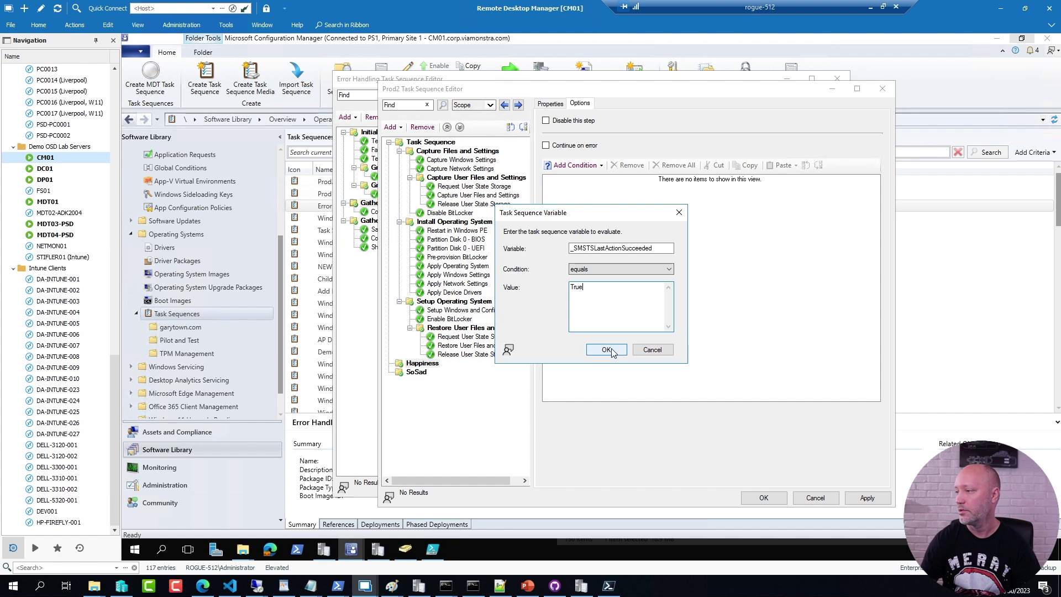
click(610, 351)
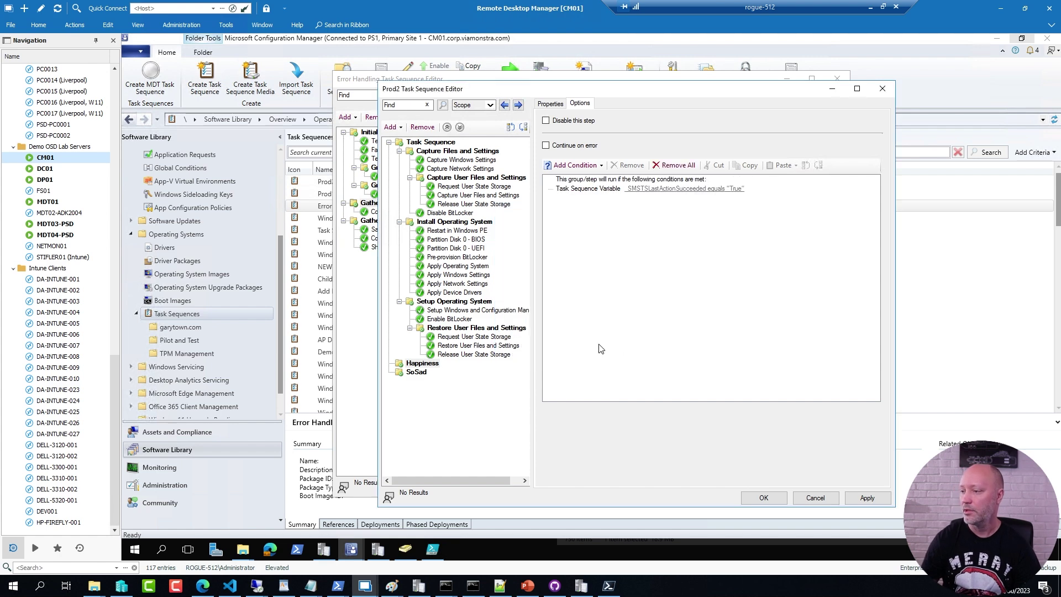
Step: Give SoSad the condition _SMSTSLastActionSucceeded equals False
click(412, 372)
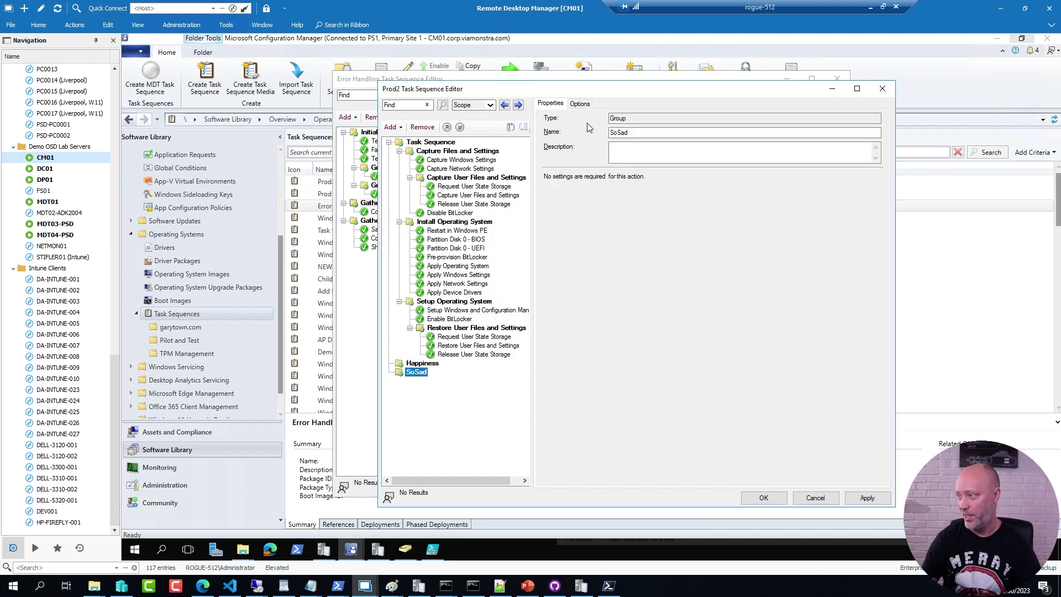
click(580, 104)
click(574, 165)
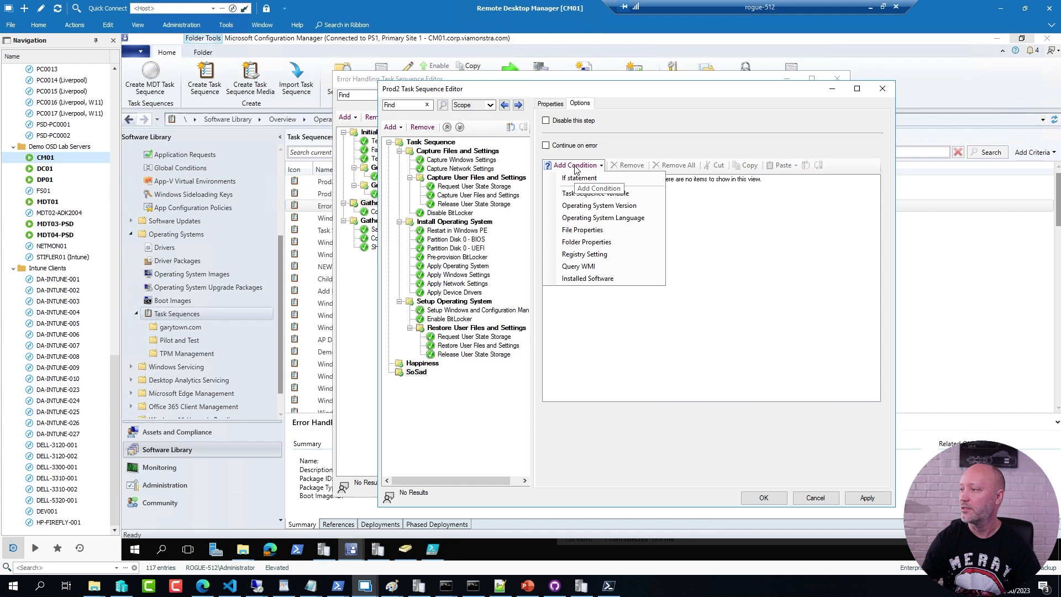
click(578, 193)
key(ctrl+v)
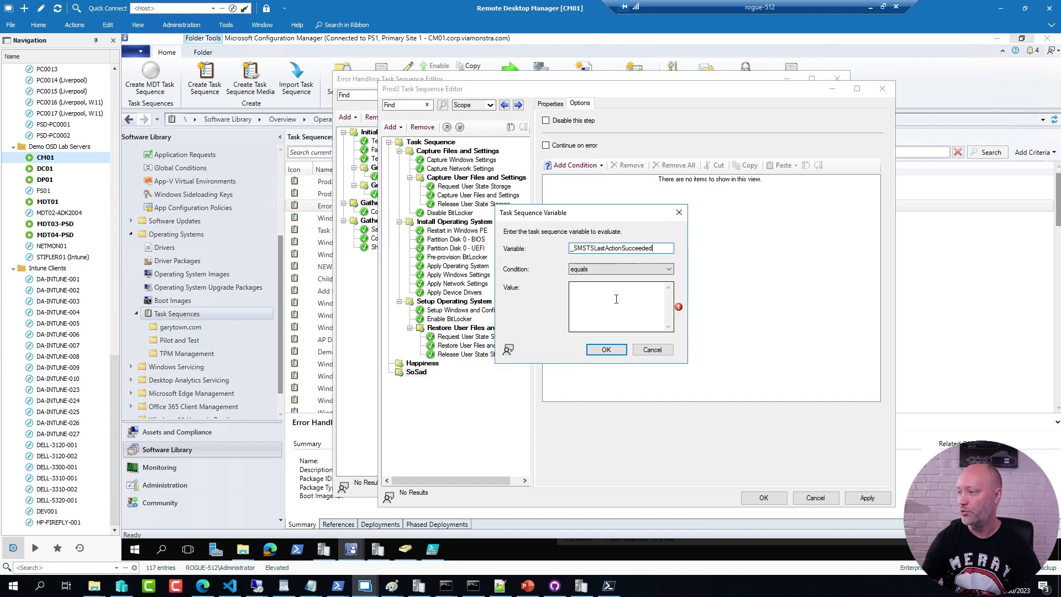
click(616, 299)
text(False)
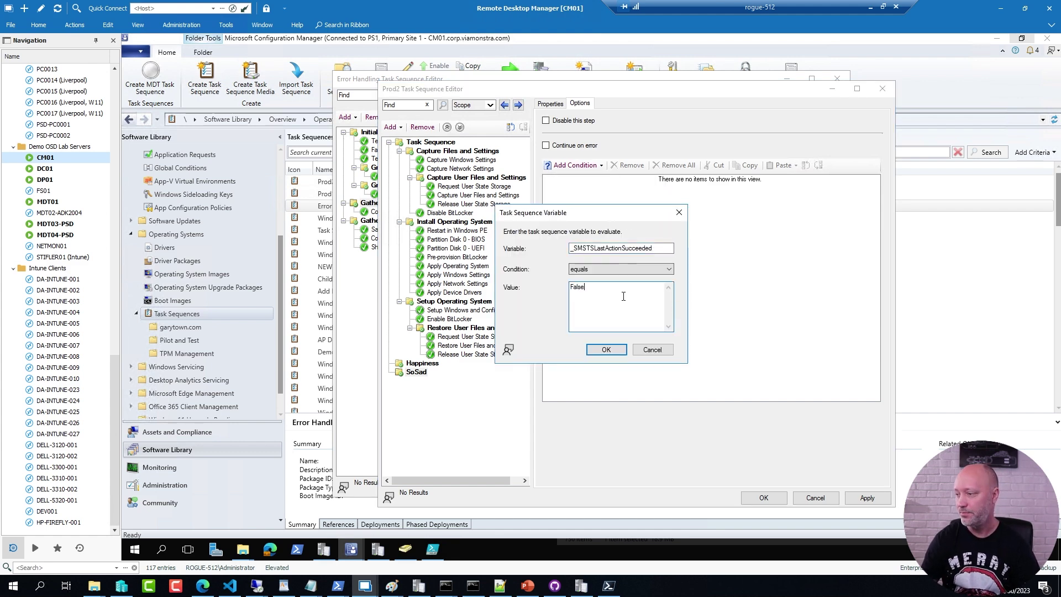
click(606, 349)
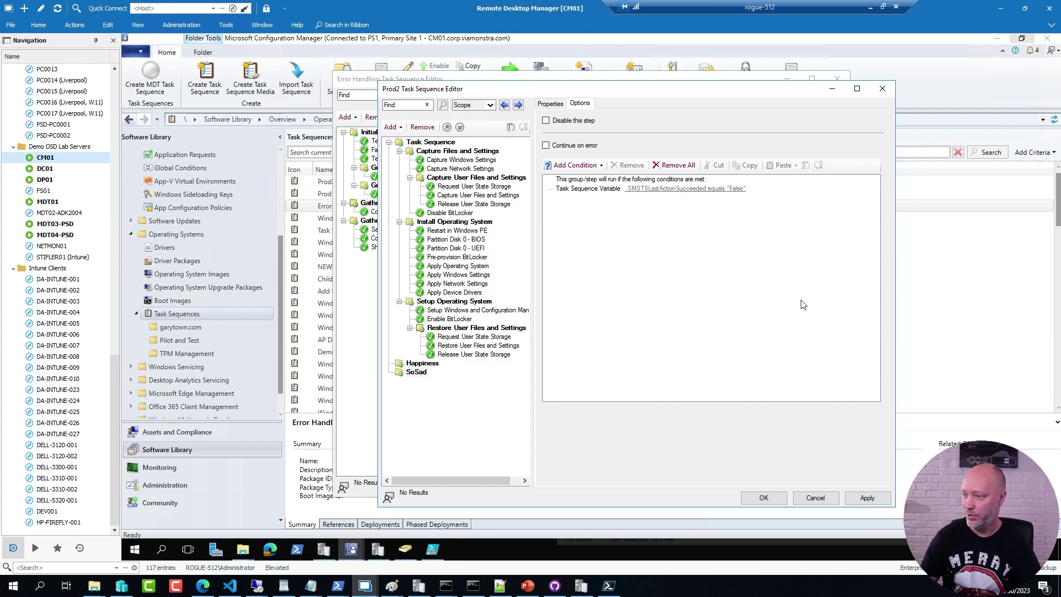
Step: Close the Error Handling editor unsaved and list the steps addable under Happiness
click(360, 402)
click(765, 486)
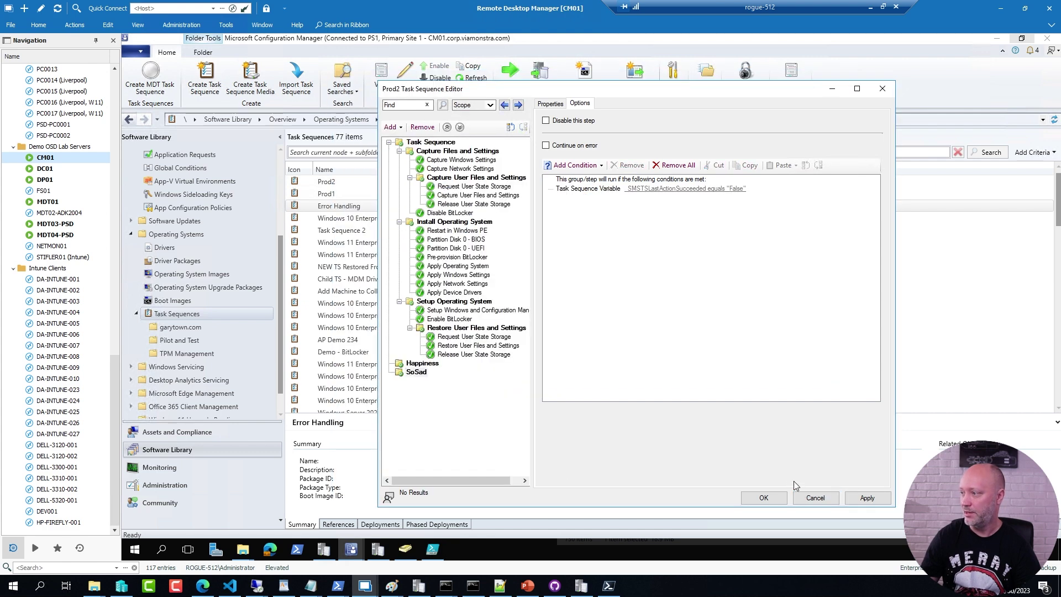
key(alt+Tab)
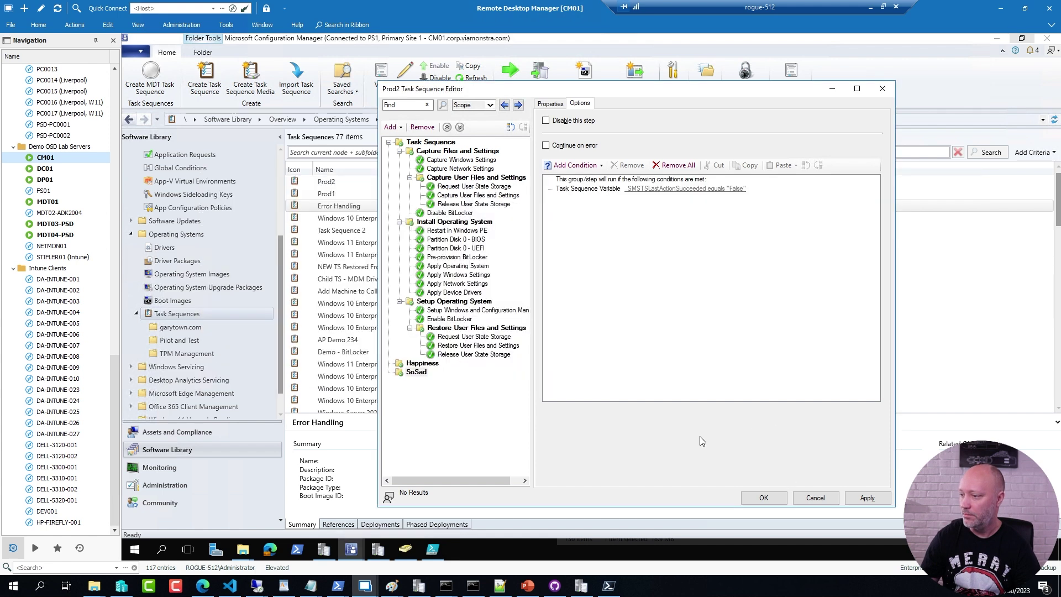
click(432, 365)
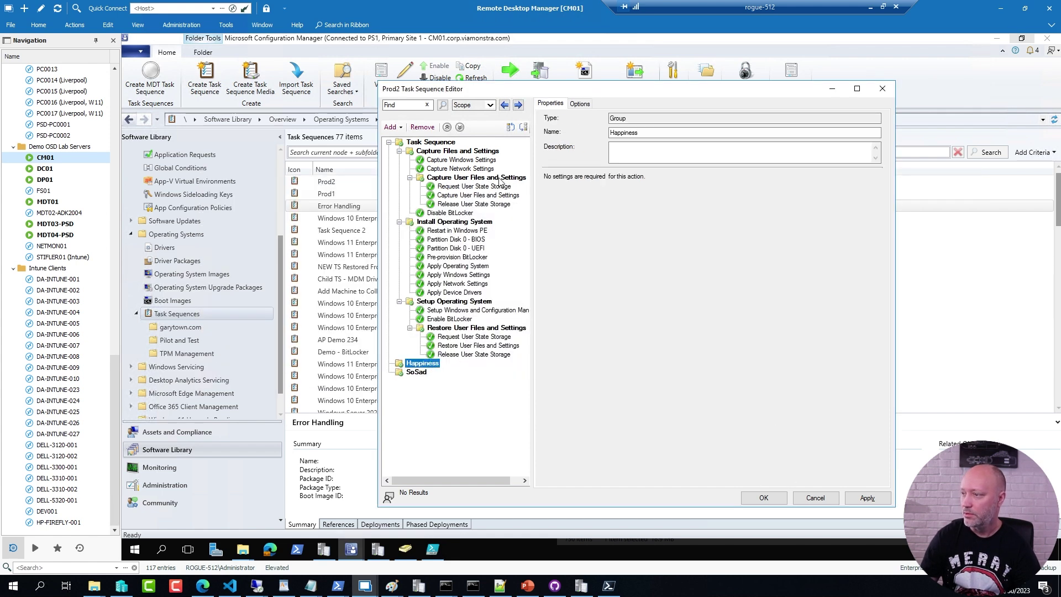
click(391, 126)
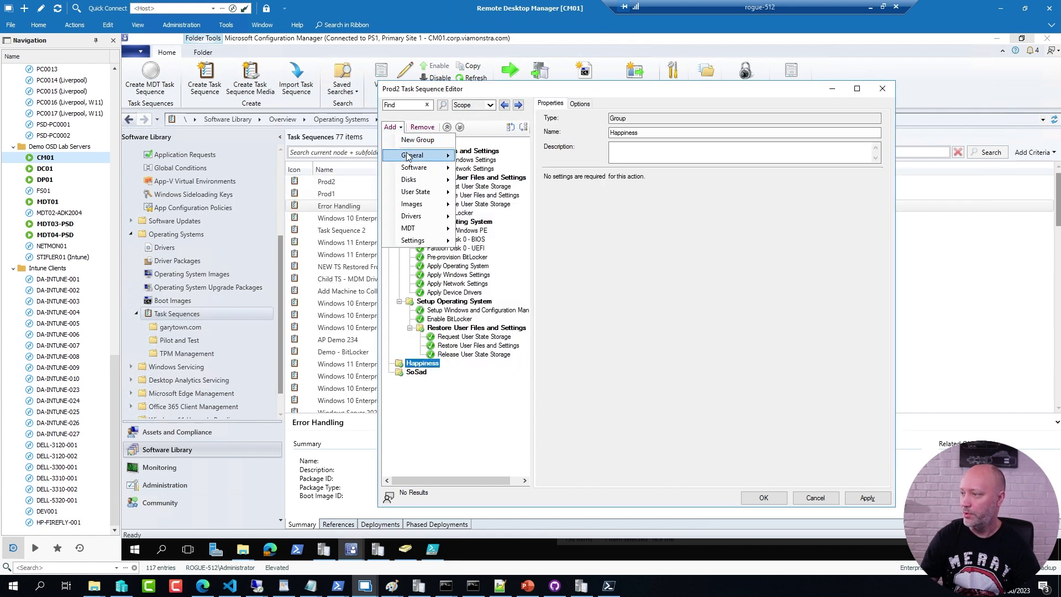
Step: Add a Set Dynamic Variables step under Happiness with a custom variable named SLShare
mouse_move(408, 156)
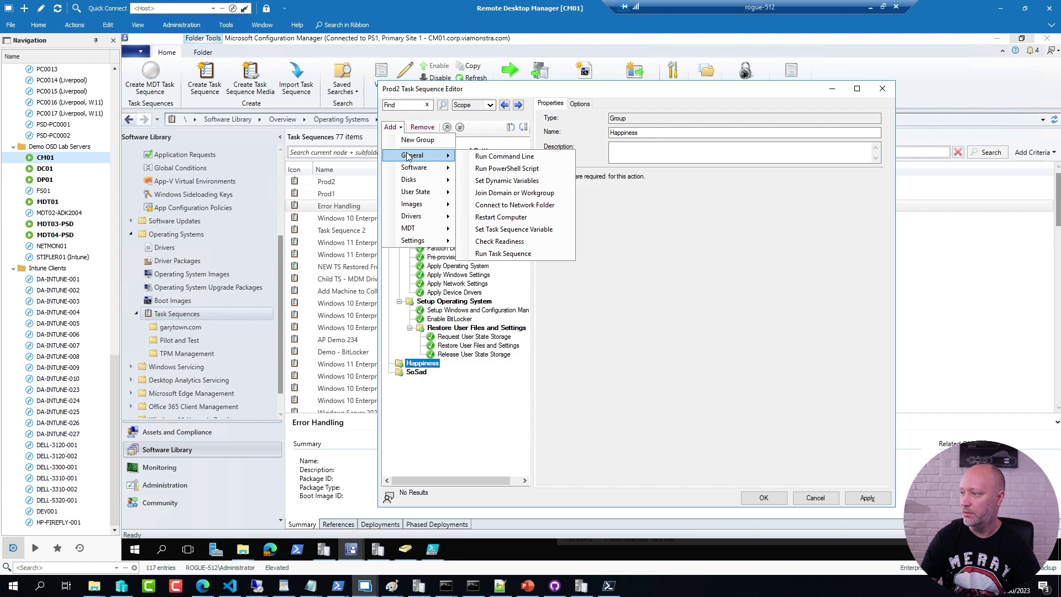
click(508, 181)
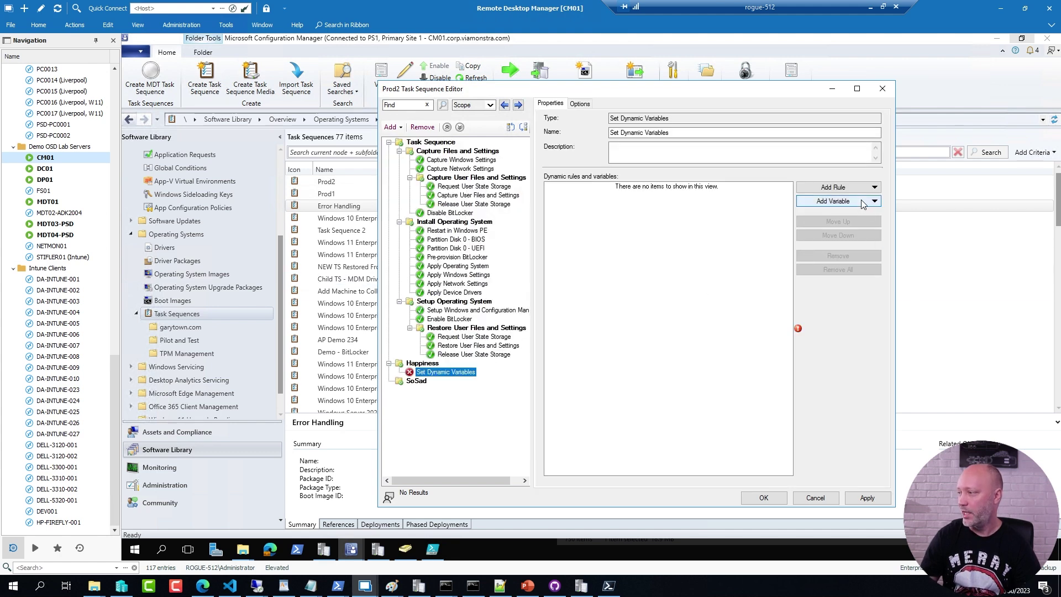
click(863, 205)
click(854, 228)
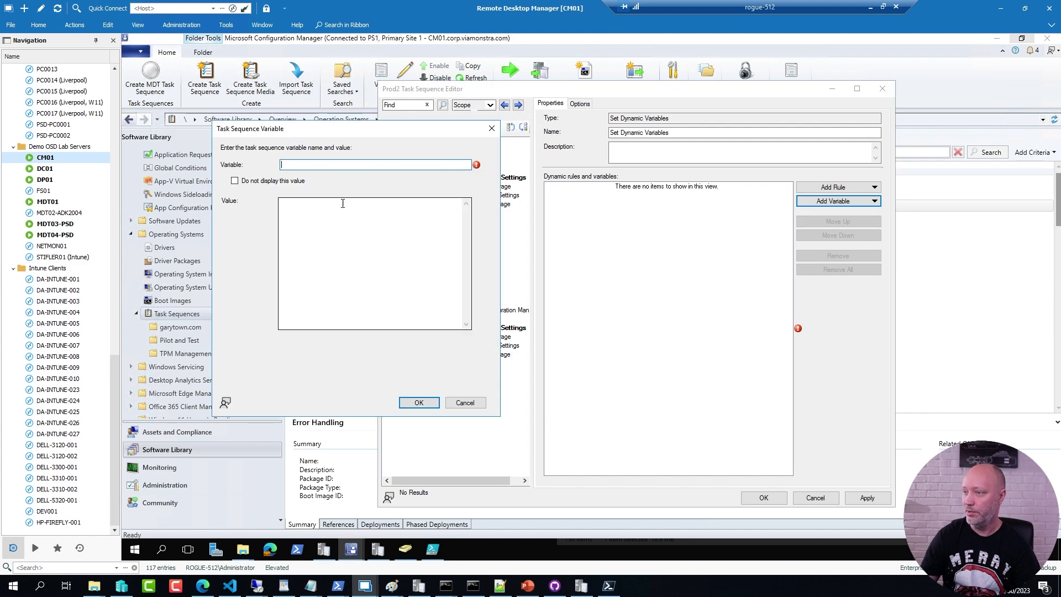
text(SL)
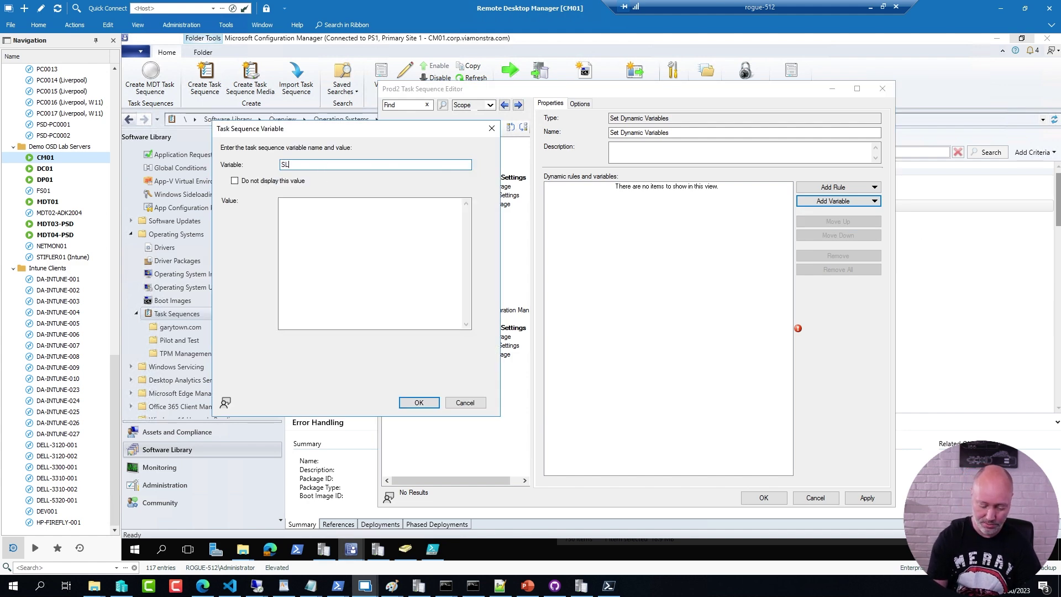
text(Share)
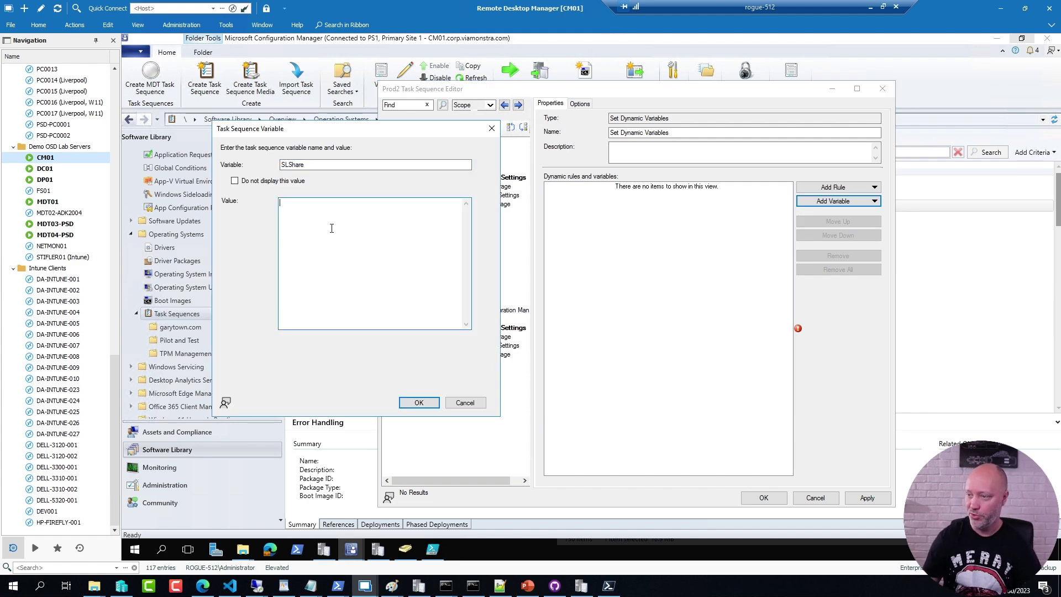
click(332, 229)
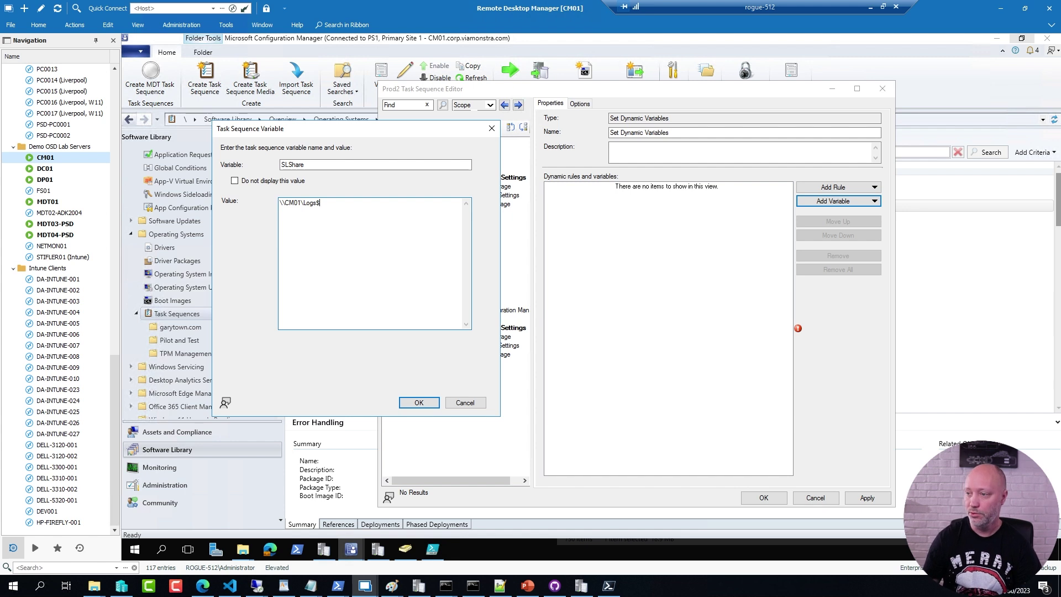
Step: Confirm the \\CM01\Logs$ share path opens from the Run box
key(ctrl+a)
key(ctrl+c)
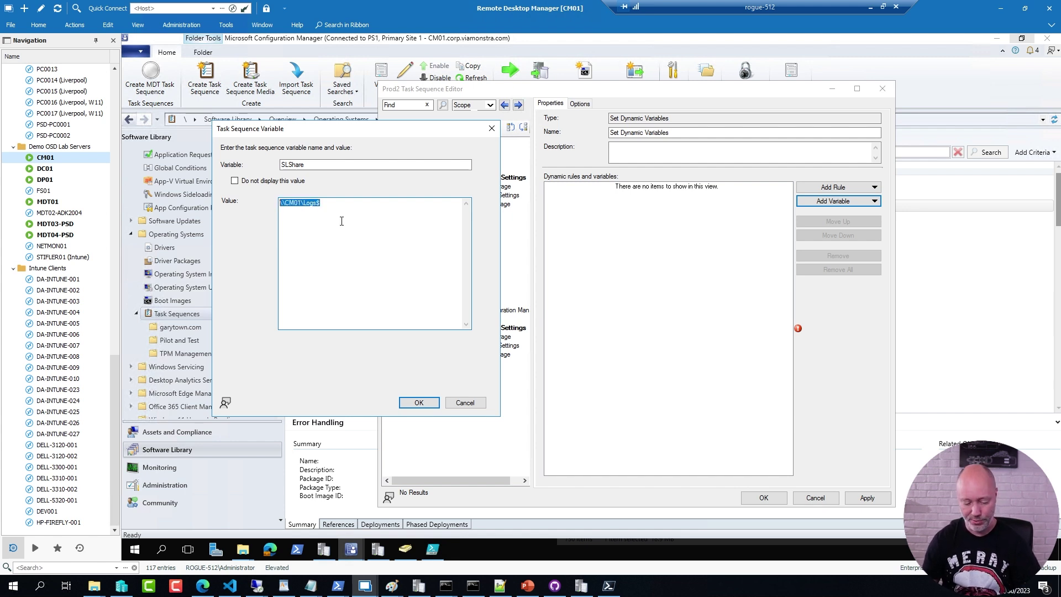
key(super+r)
key(ctrl+v)
key(Return)
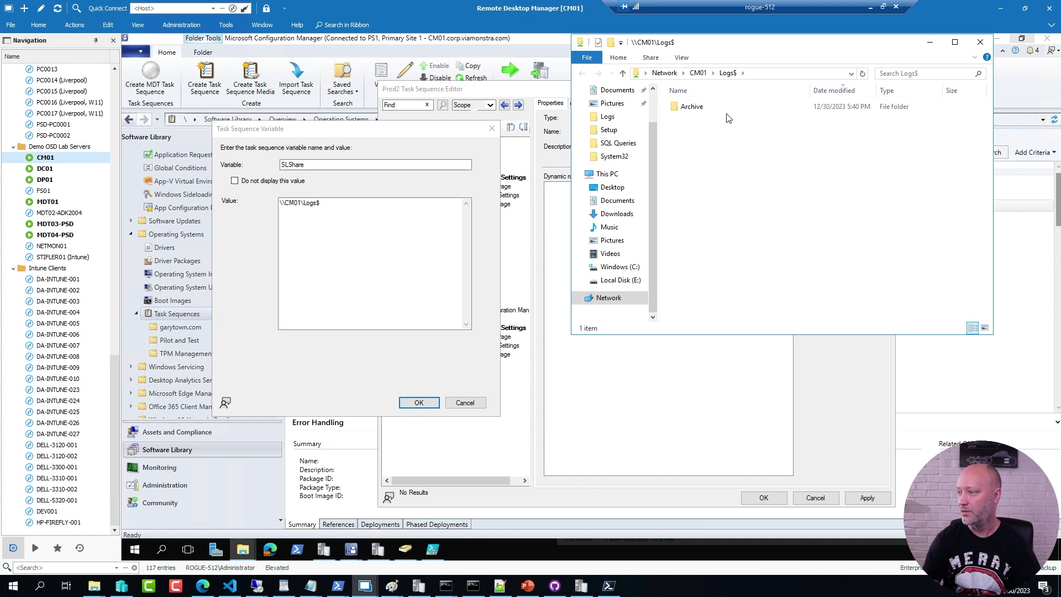
click(619, 280)
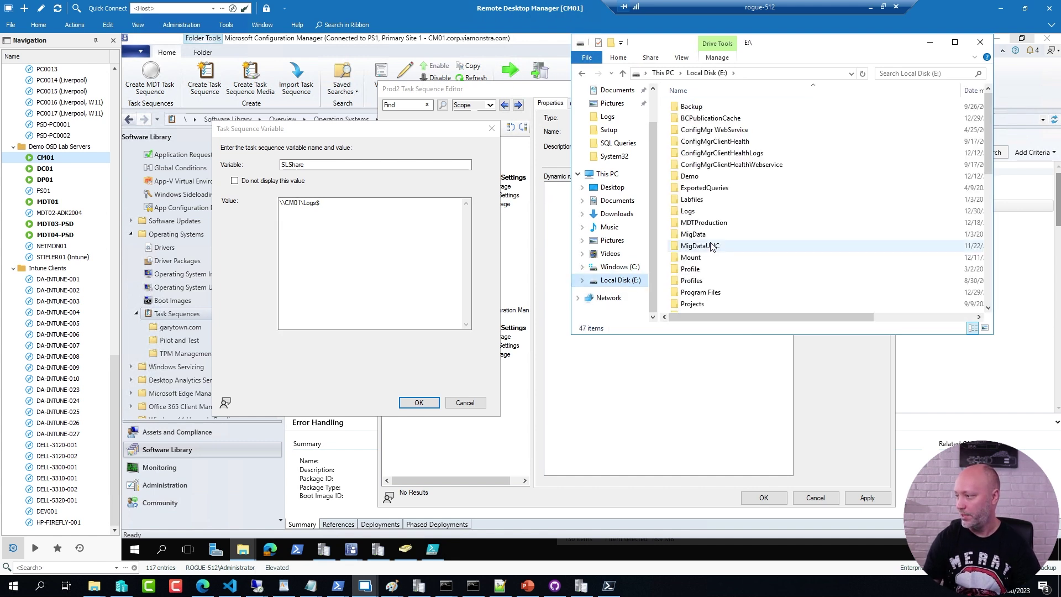
double_click(688, 210)
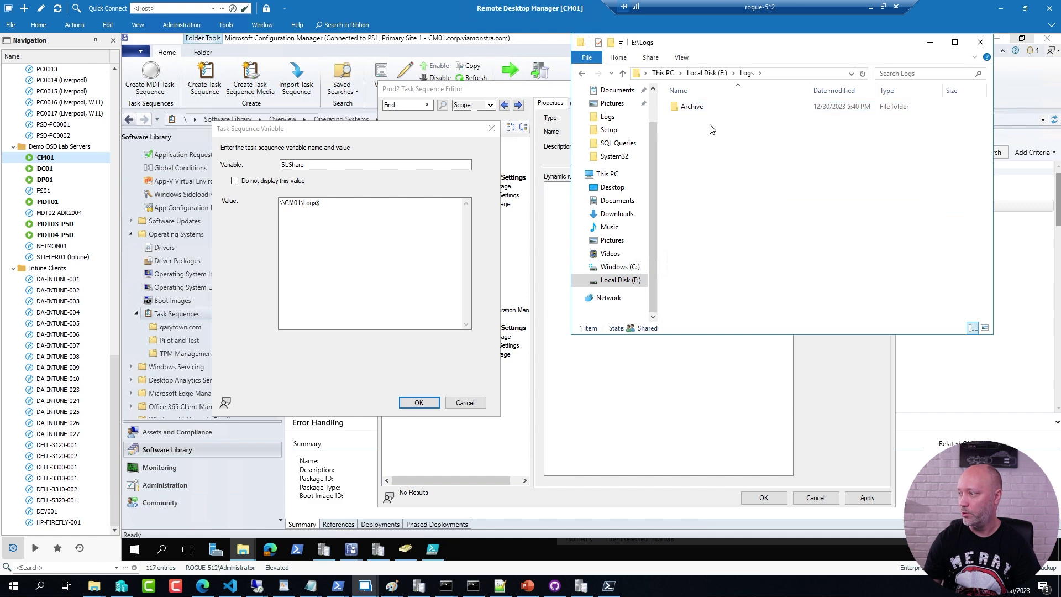
click(718, 74)
key(alt+Return)
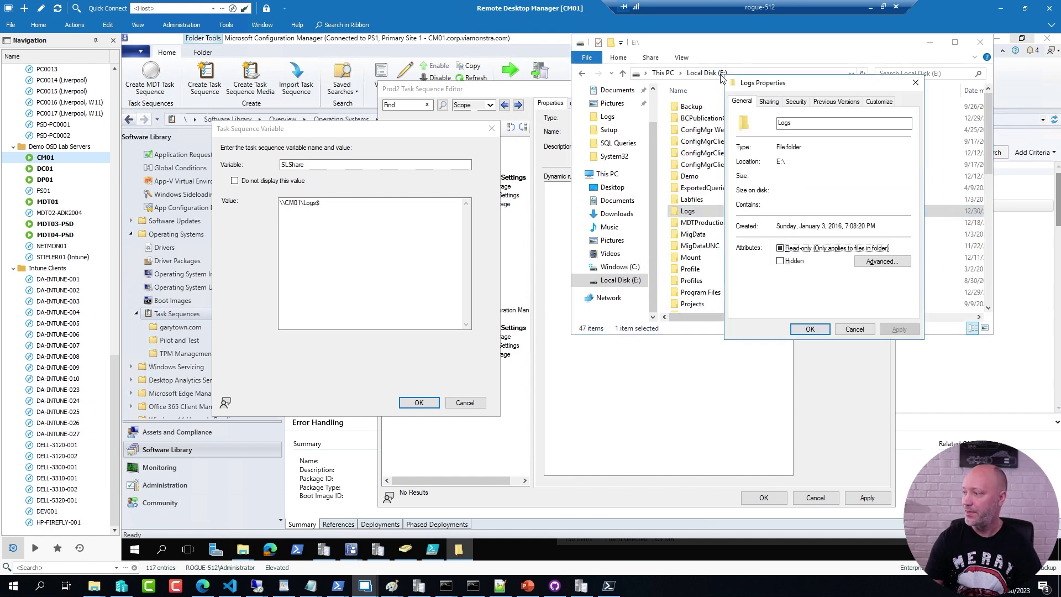
click(796, 102)
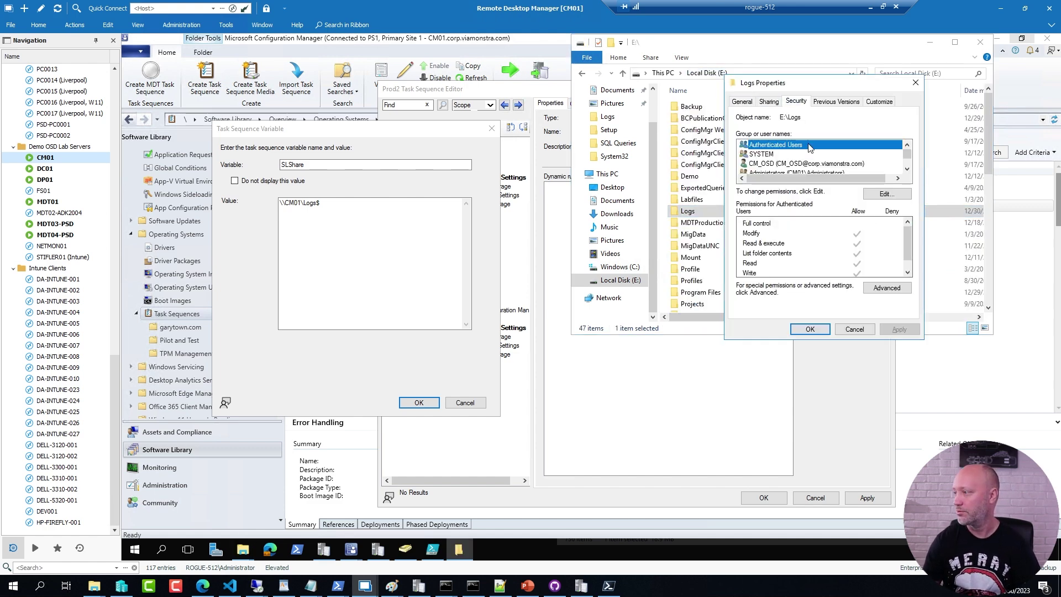
click(765, 164)
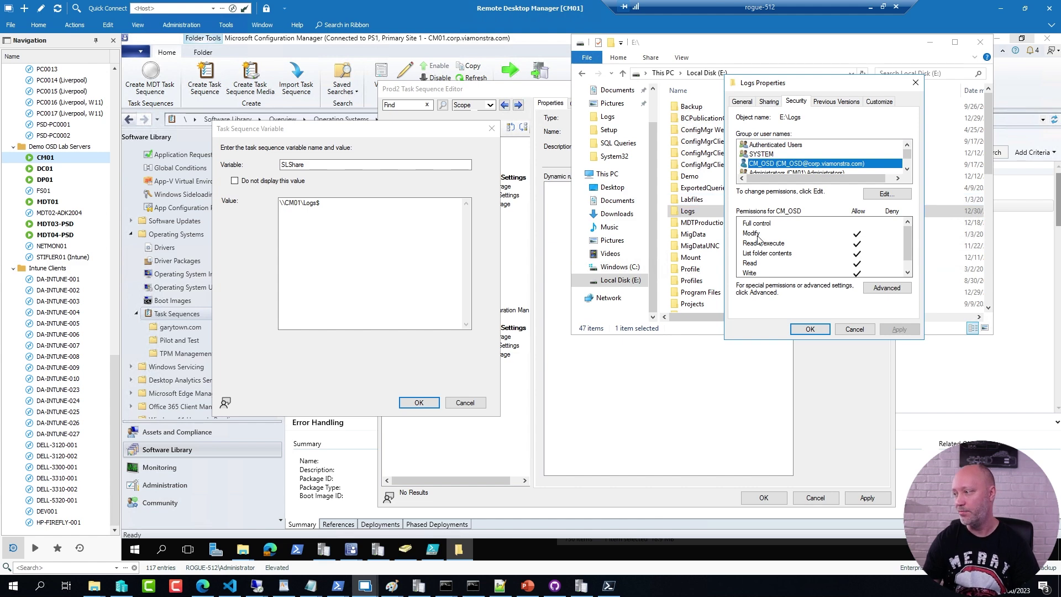
click(810, 330)
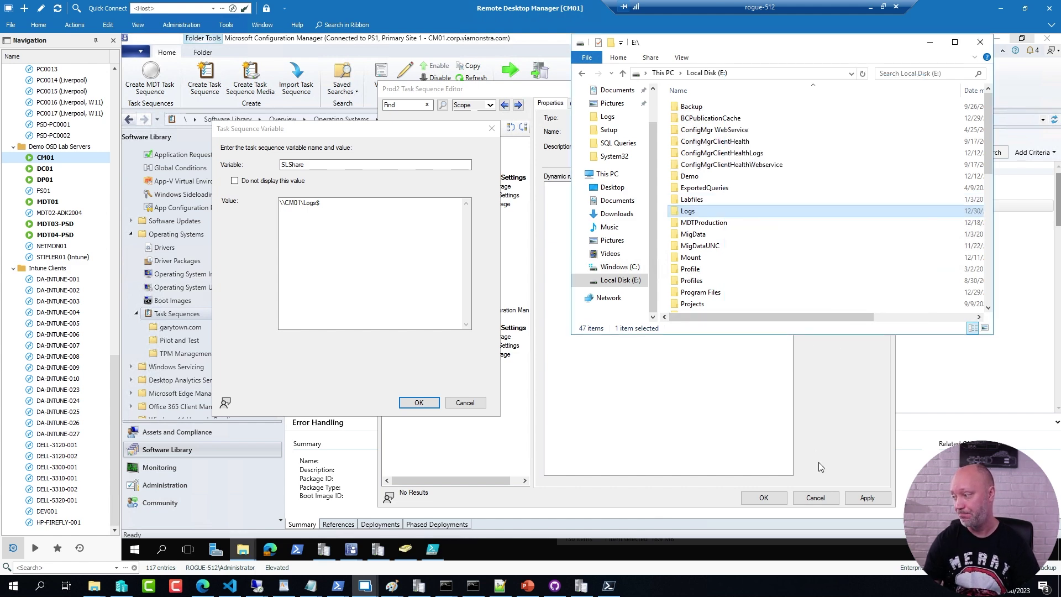
click(930, 42)
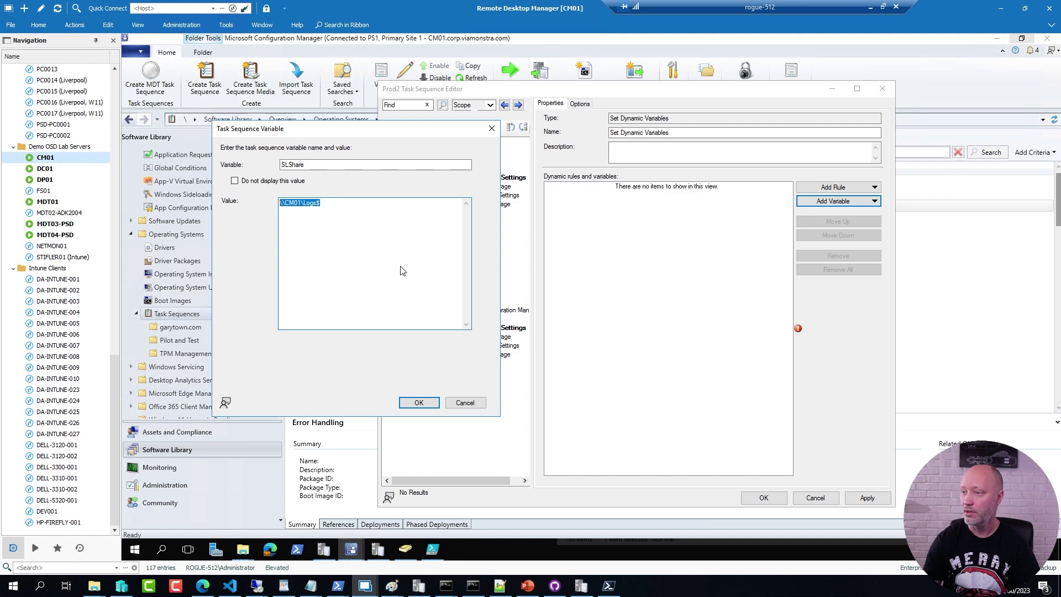
Step: Save SLShare, then add a LogCopyUsername variable set to CM_OSD
click(420, 404)
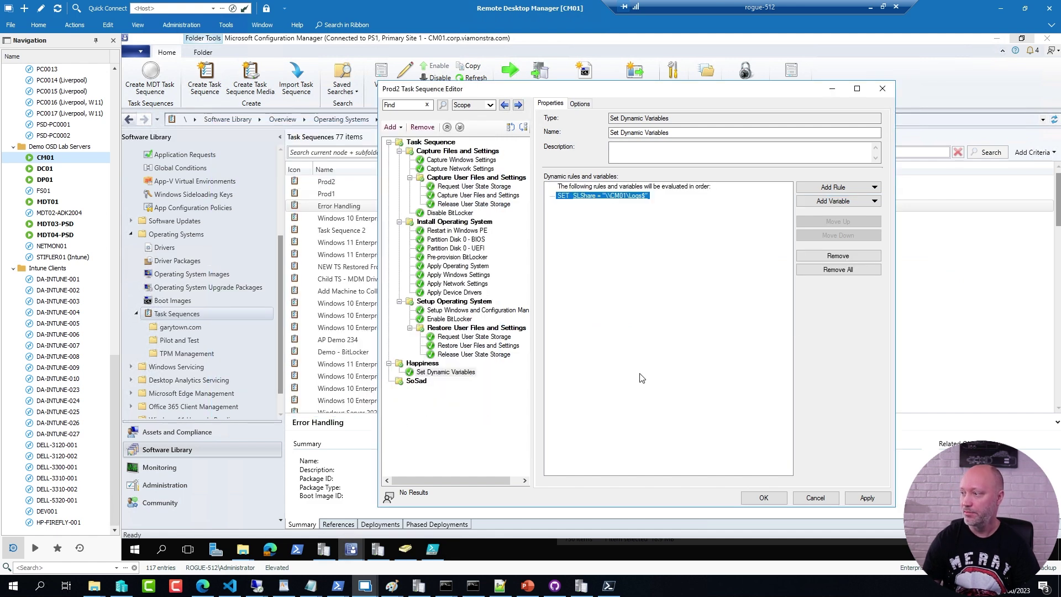
click(839, 201)
click(827, 227)
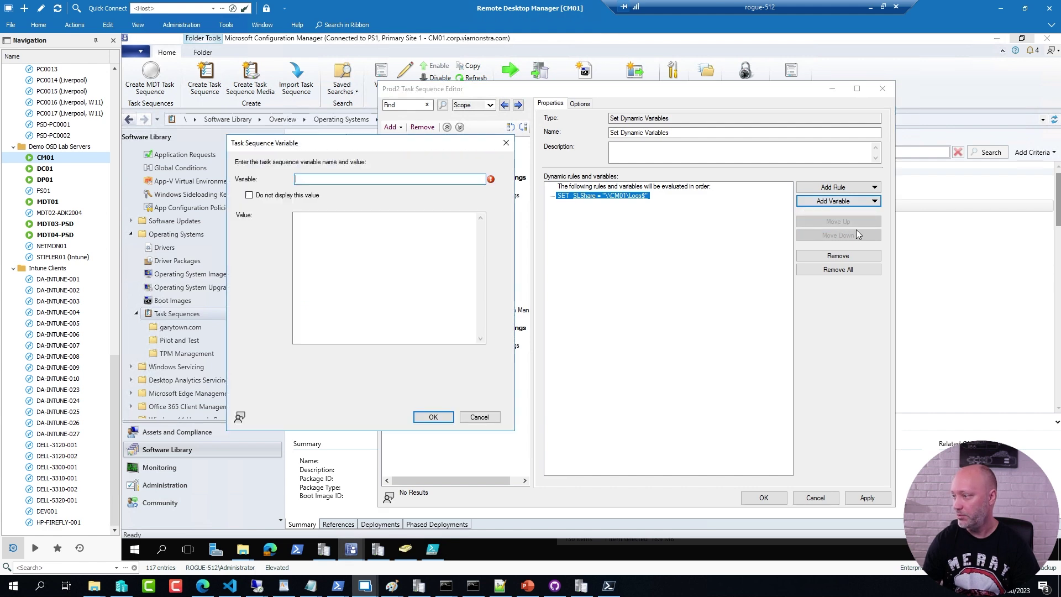
click(431, 550)
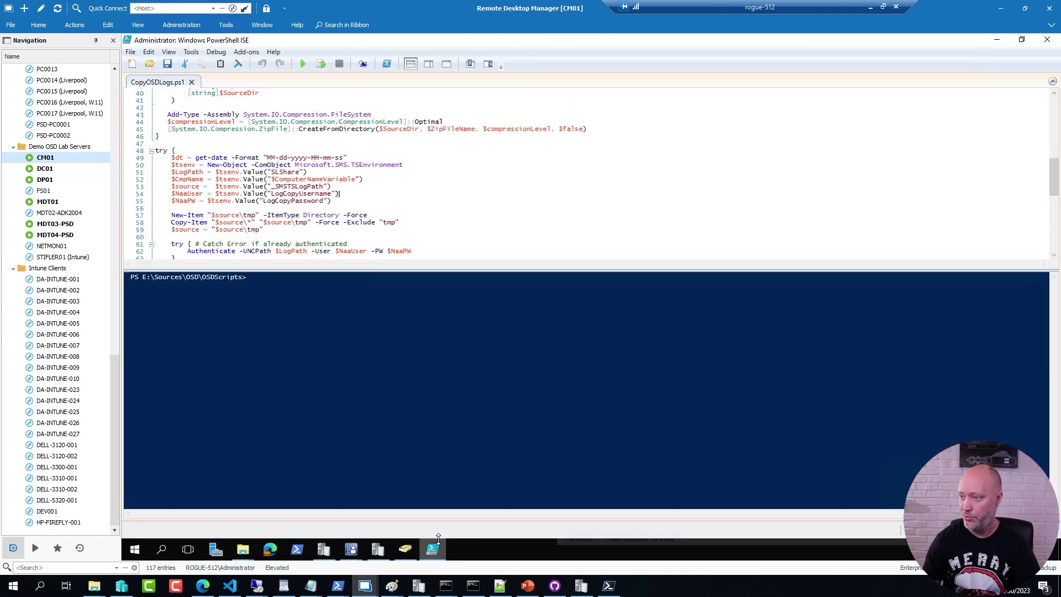
double_click(308, 194)
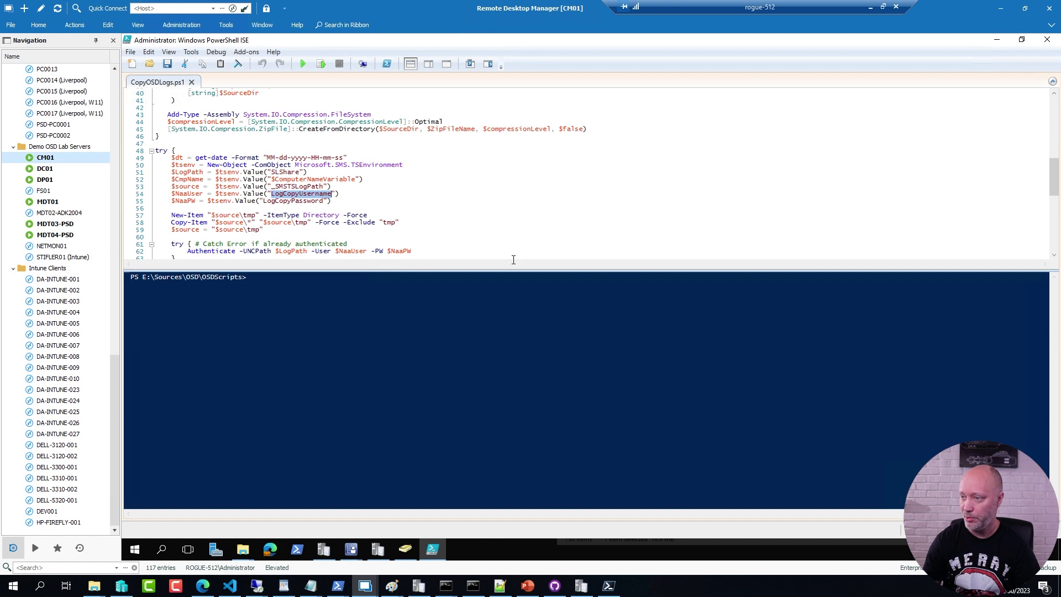
key(ctrl+c)
key(alt+Tab)
key(ctrl+v)
click(343, 245)
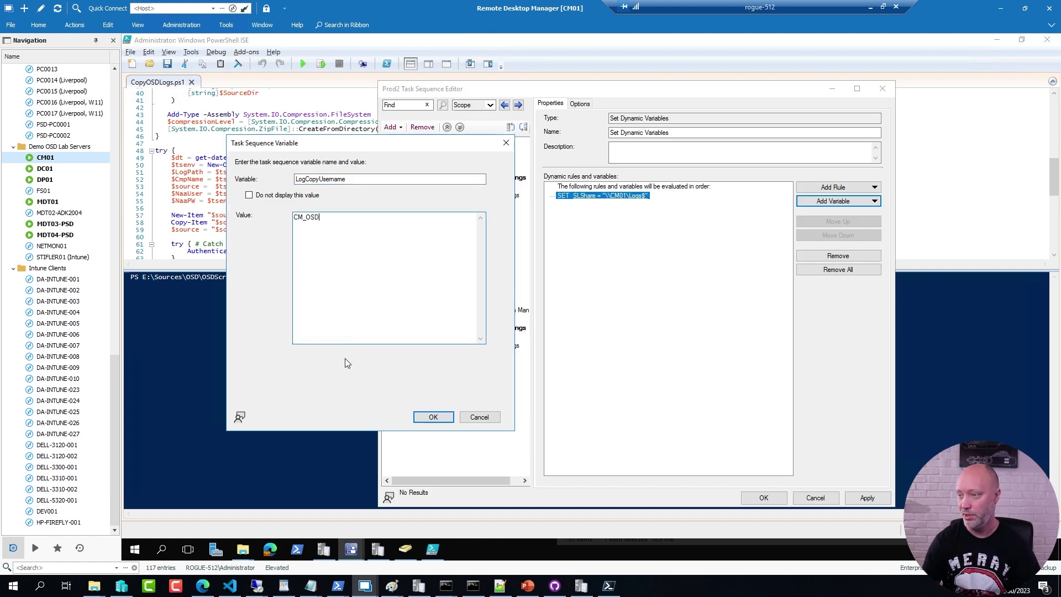
text(CM_OSD)
click(432, 417)
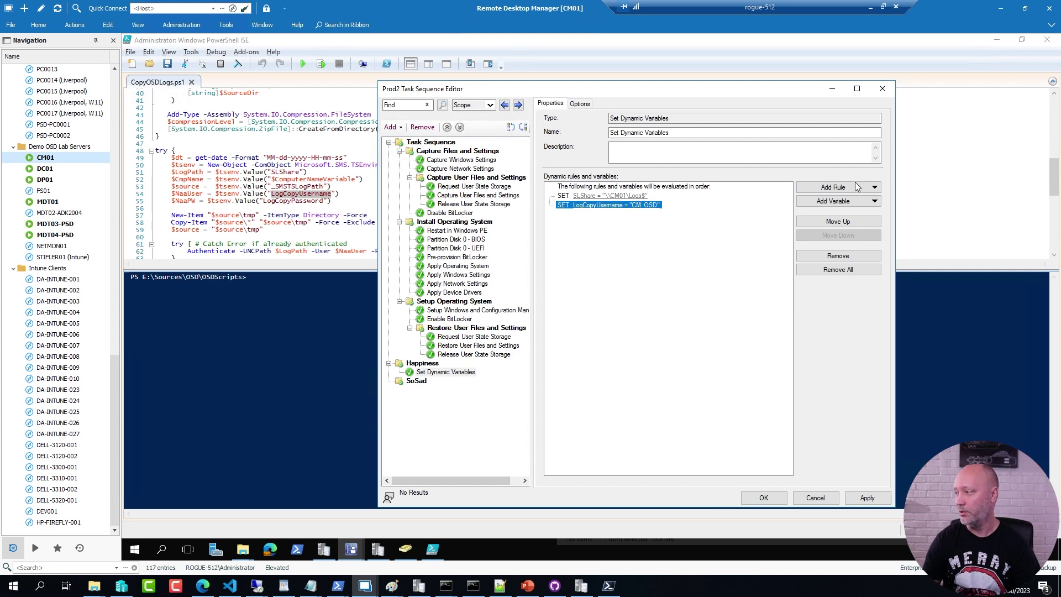
Step: Add a LogCopyPassword variable with a hidden, confirmed password value
click(875, 201)
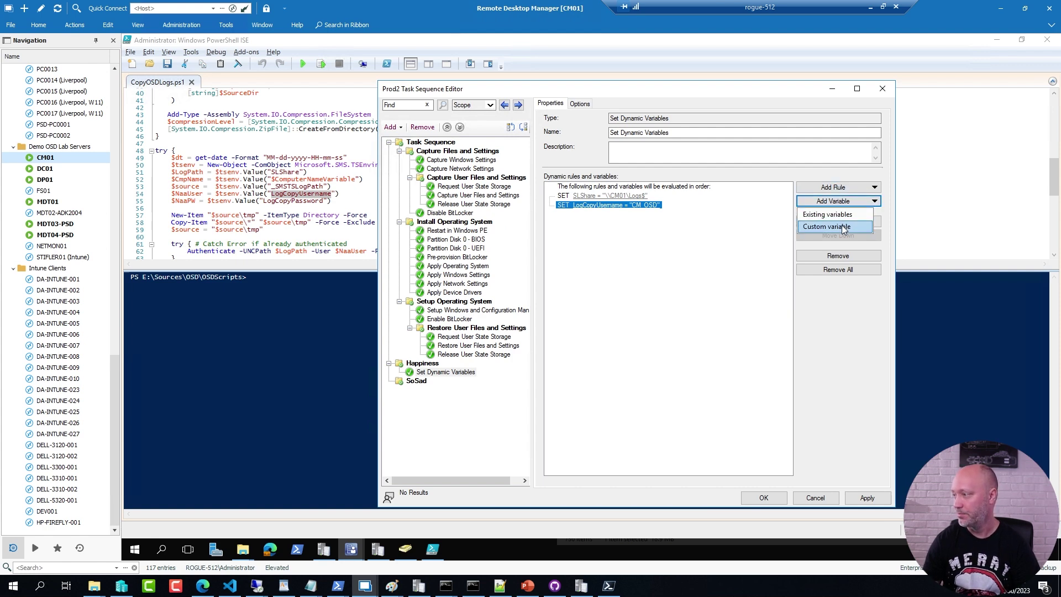
click(843, 227)
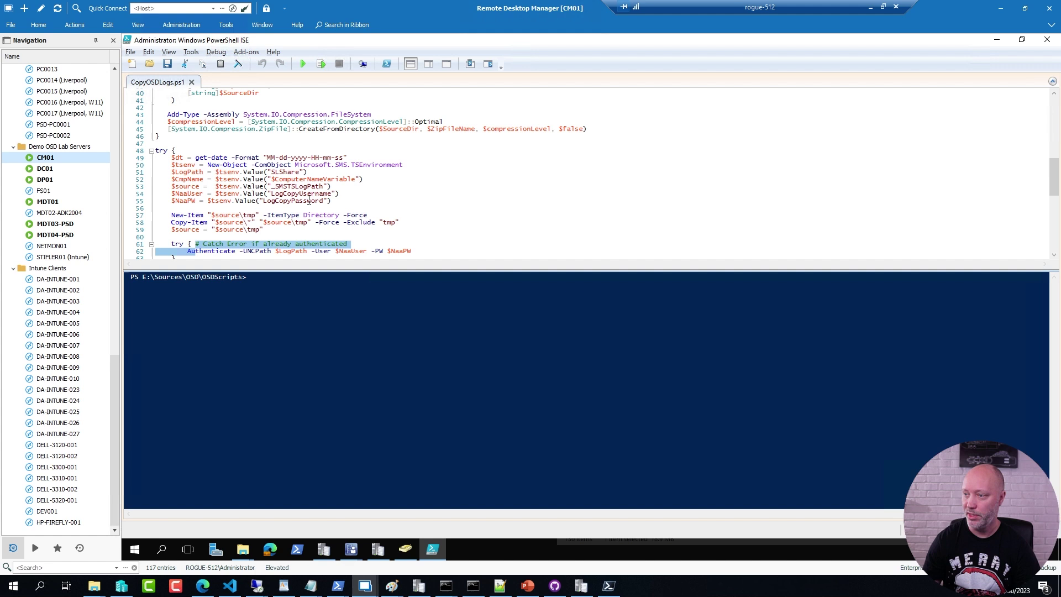
double_click(309, 200)
key(alt+Tab)
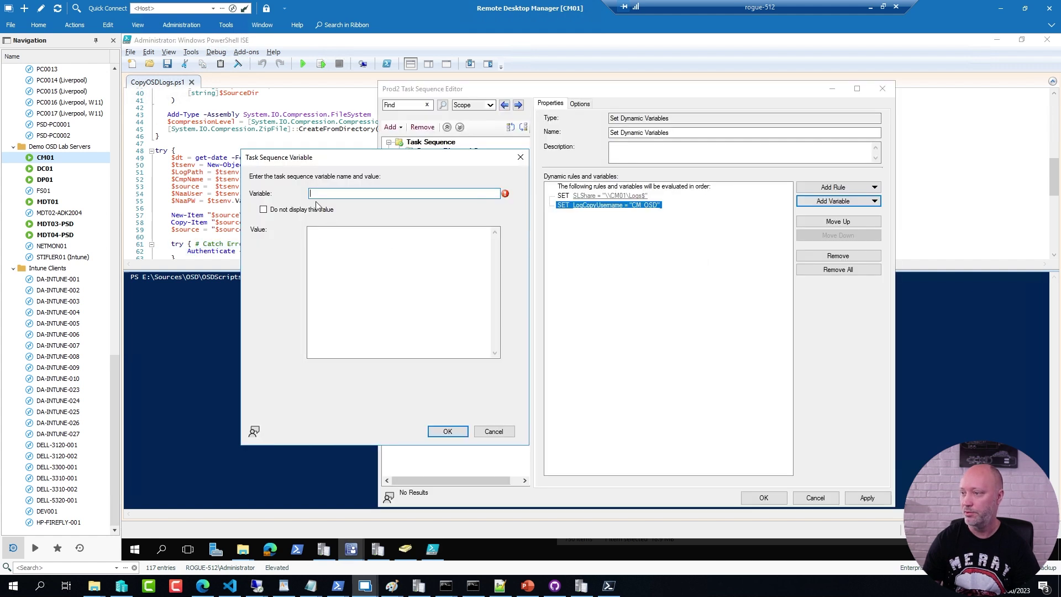
key(ctrl+v)
click(304, 209)
click(334, 231)
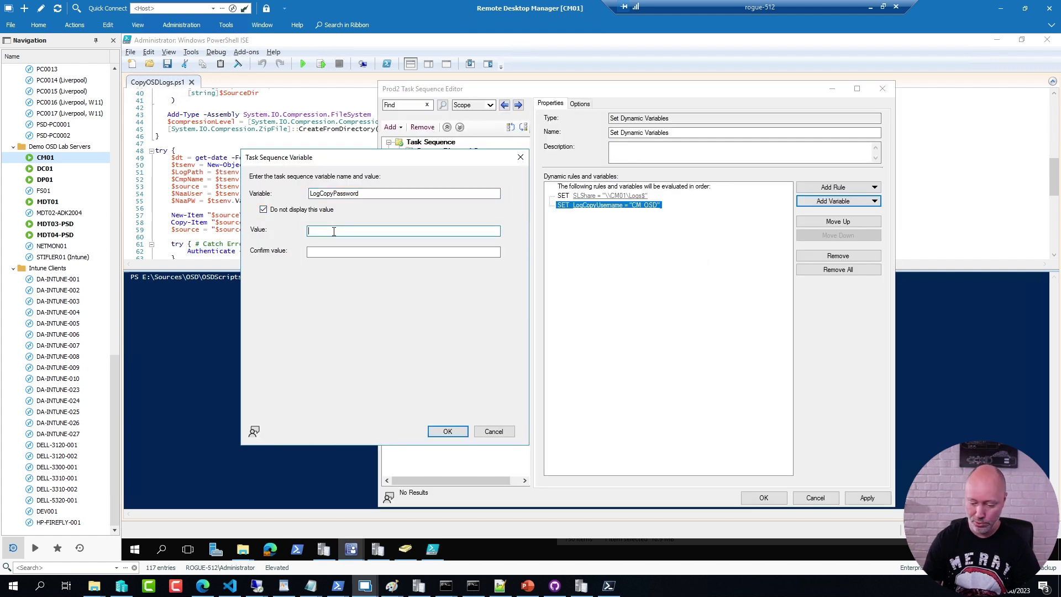
text(P)
click(403, 252)
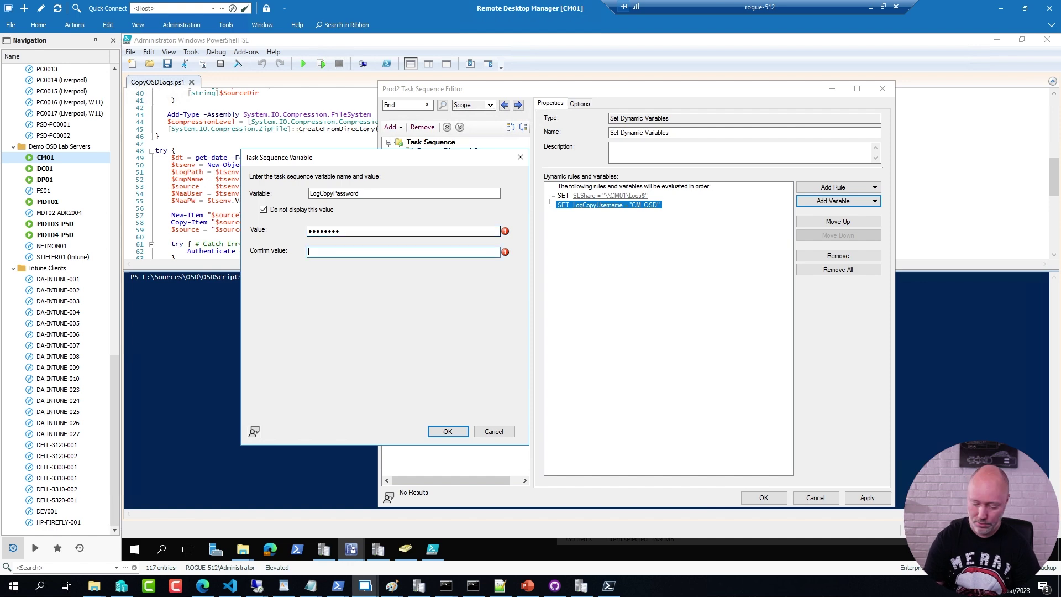
text(P@ssw0rd1)
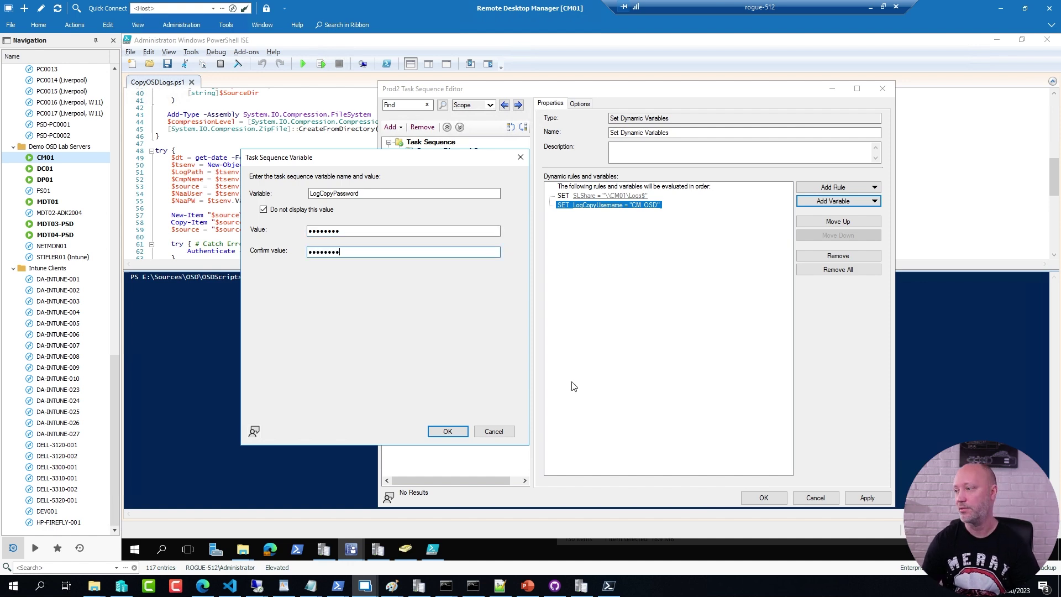
click(447, 432)
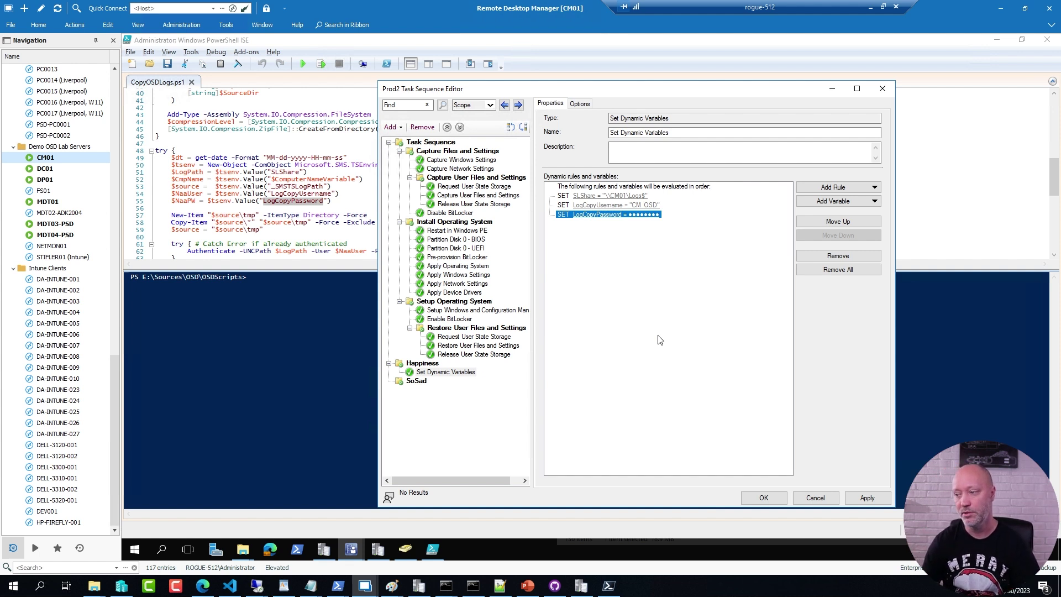
click(444, 374)
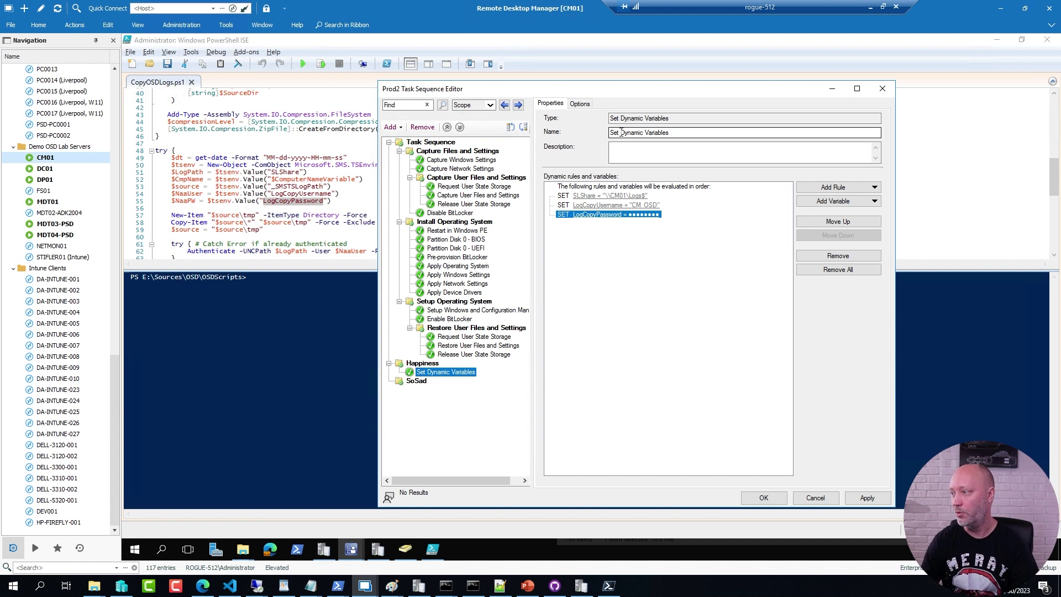
Step: Replace 'Dynamic Variables' in the step name so it reads 'Set OSD Copy Logs Variables'
drag(620, 132, 731, 133)
text(OSD Copy)
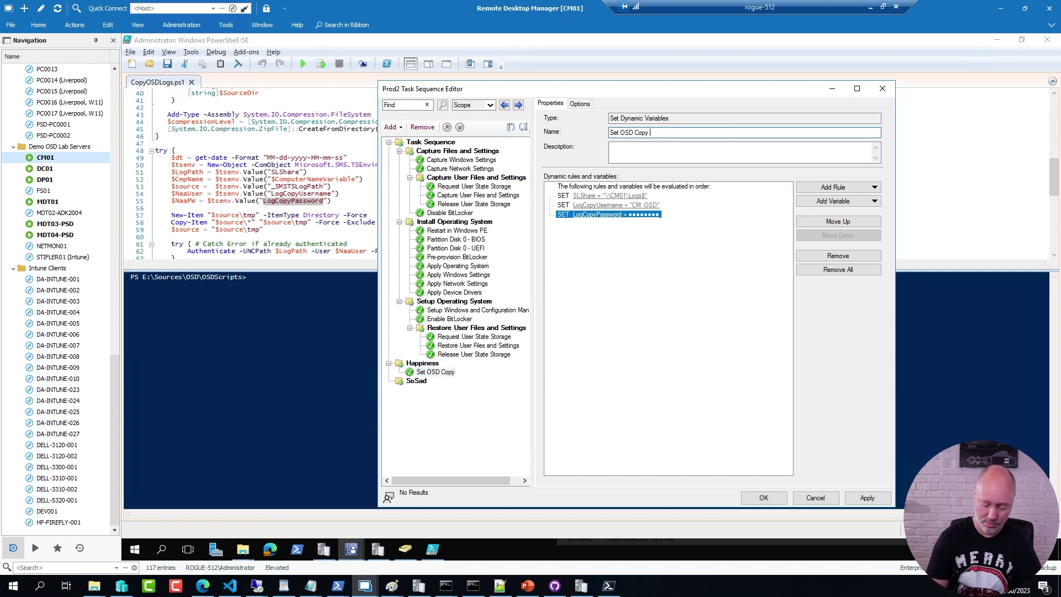
text(Logs )
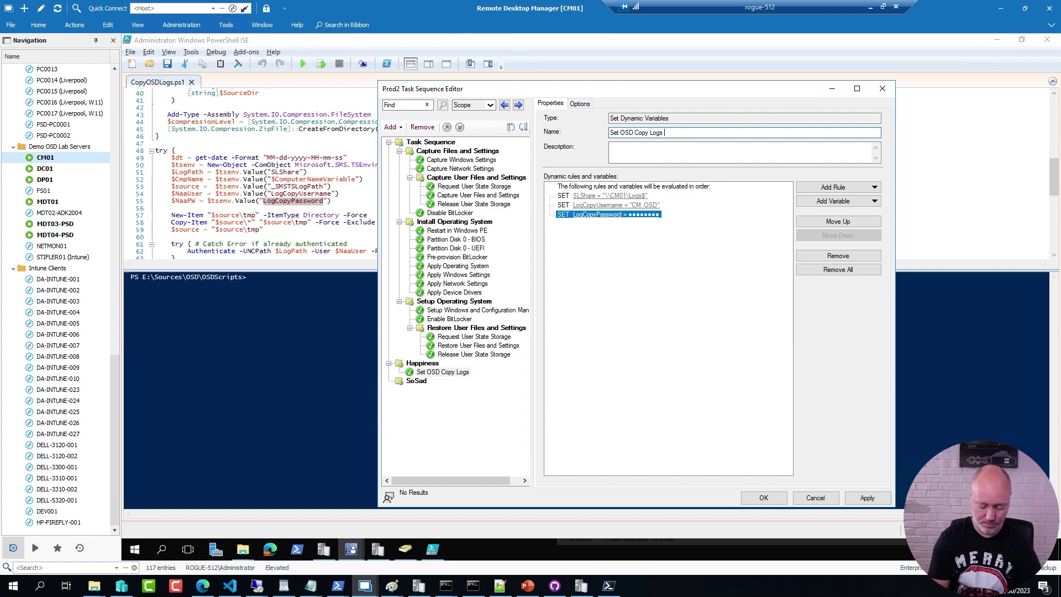
text(Variavbles)
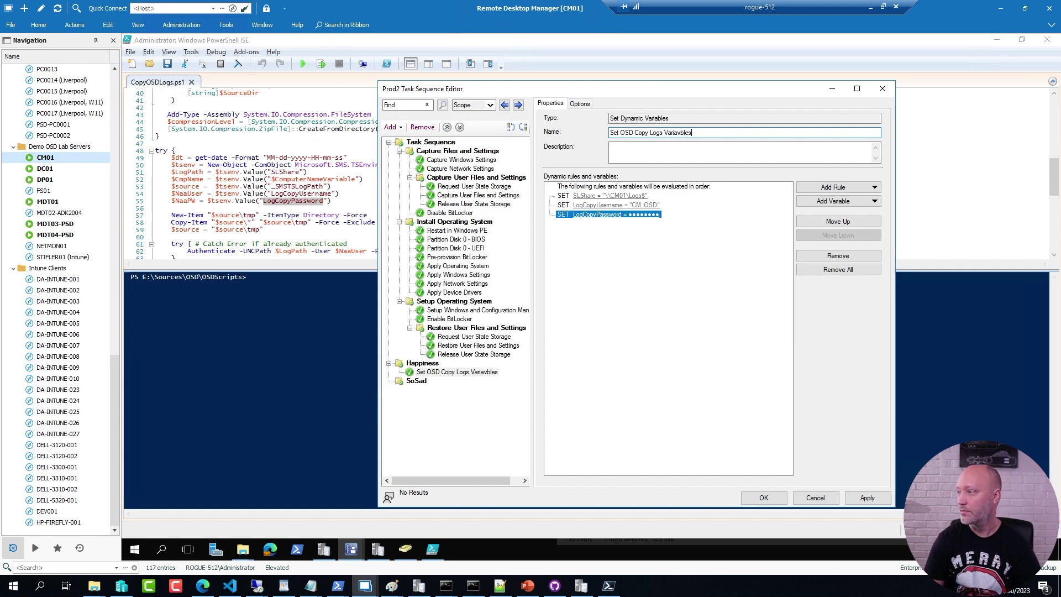
key(BackSpace)
key(BackSpace)
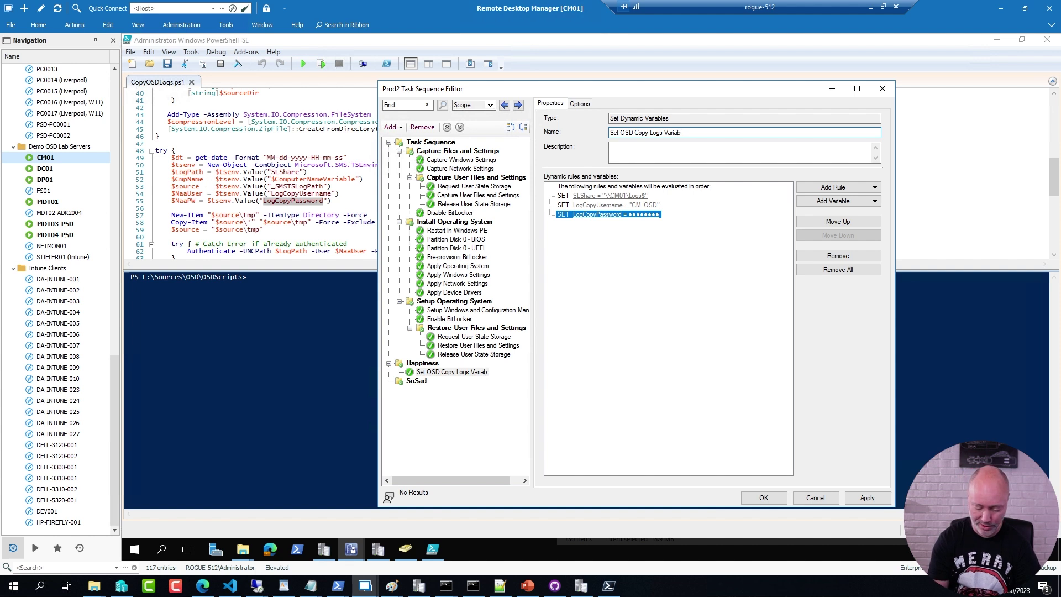
text(s)
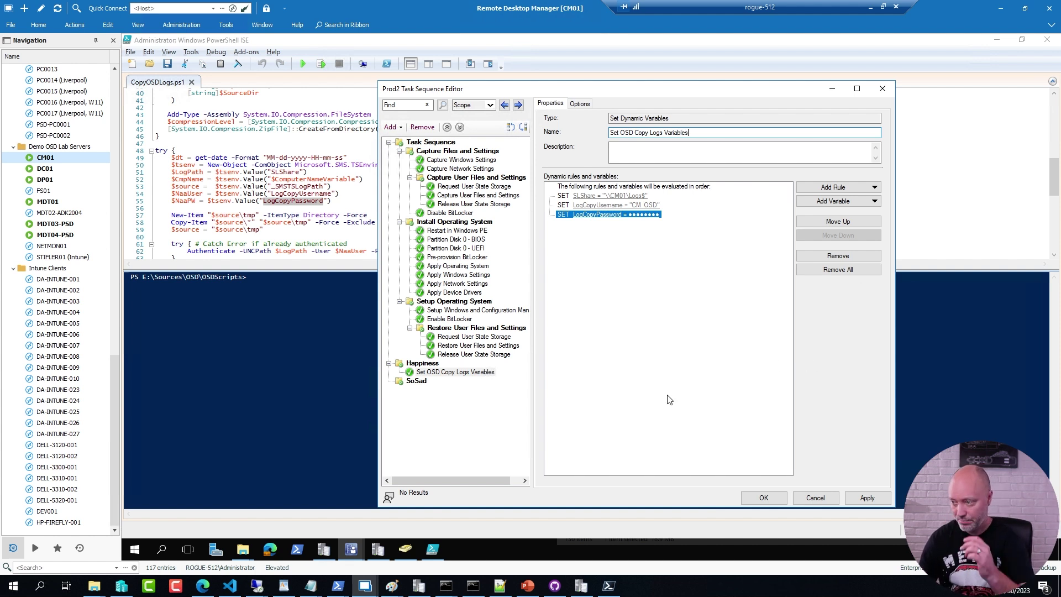
click(469, 374)
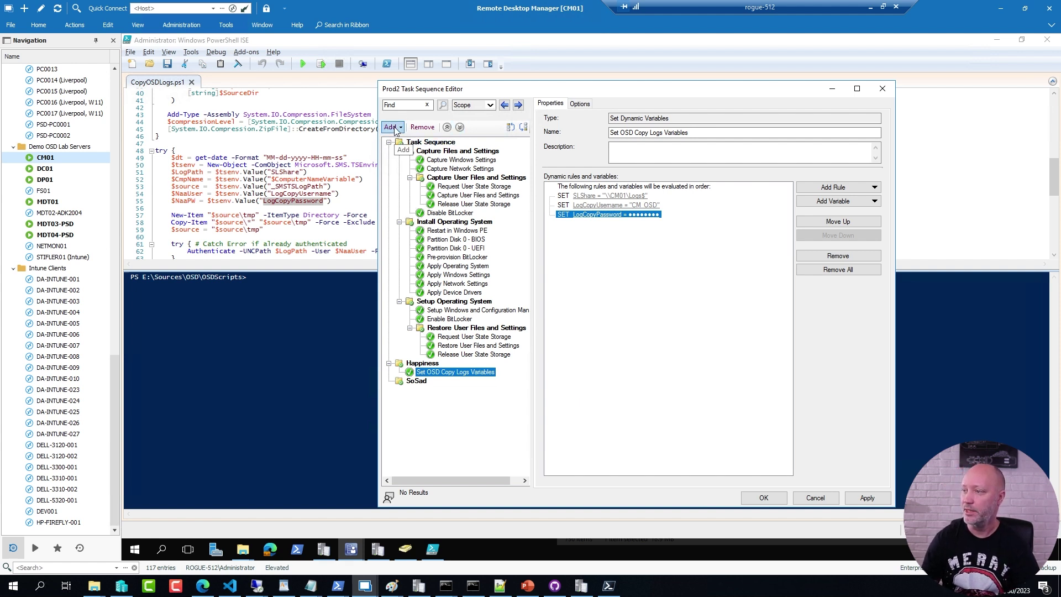
Step: Add a Run PowerShell Script step under Happiness using the OSD Scripts 2.0 package
click(391, 127)
mouse_move(410, 157)
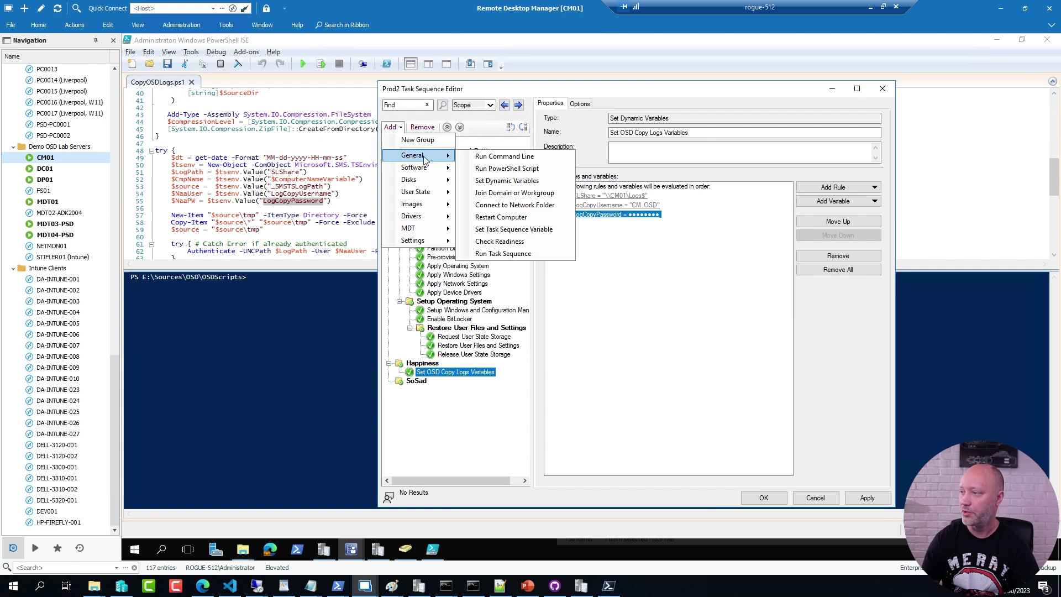
click(498, 170)
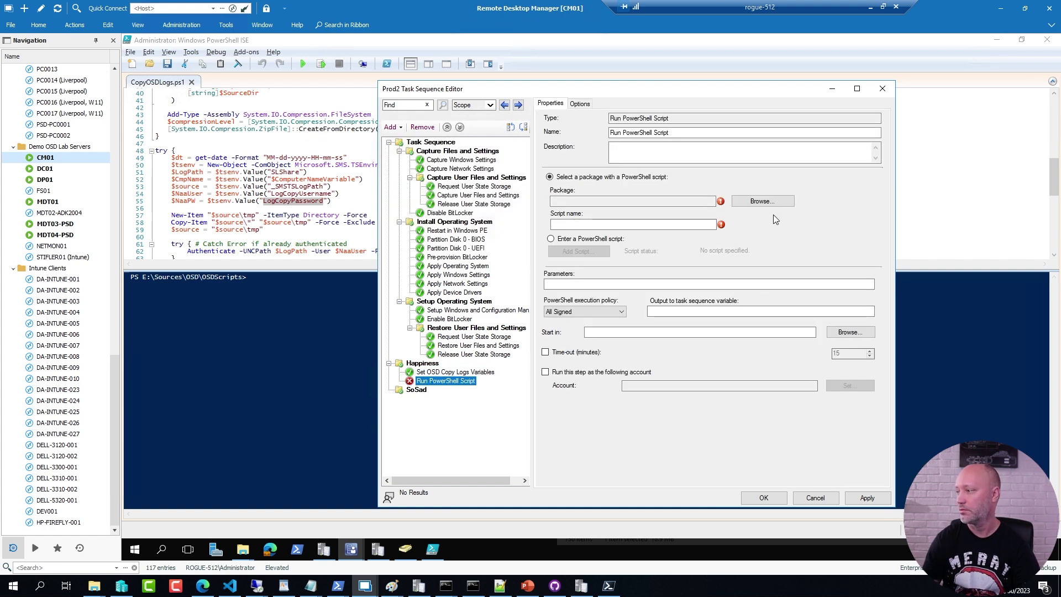
click(763, 201)
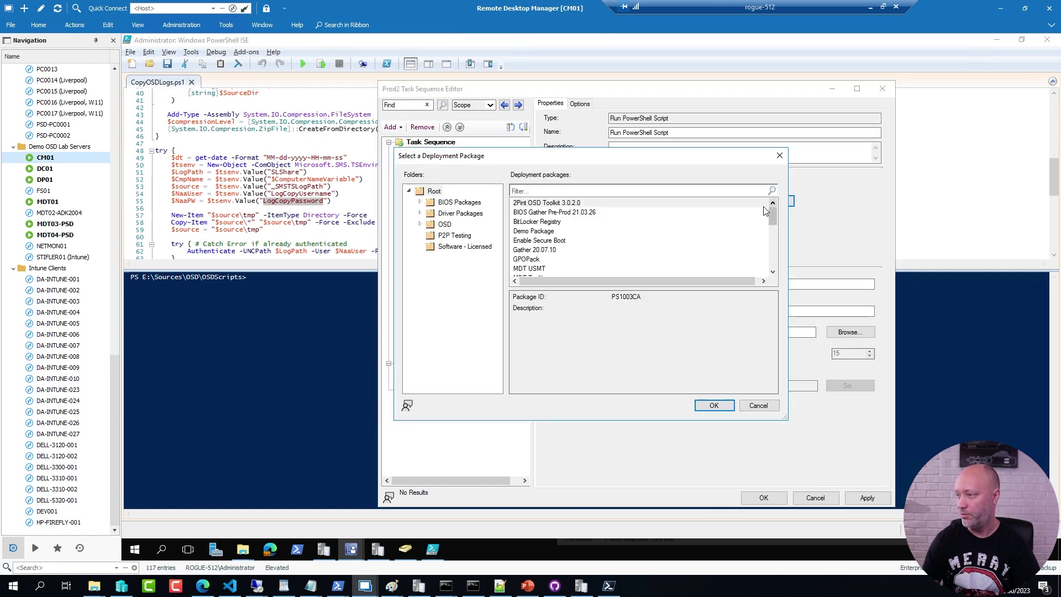
click(440, 223)
scroll(530, 250, down, 3)
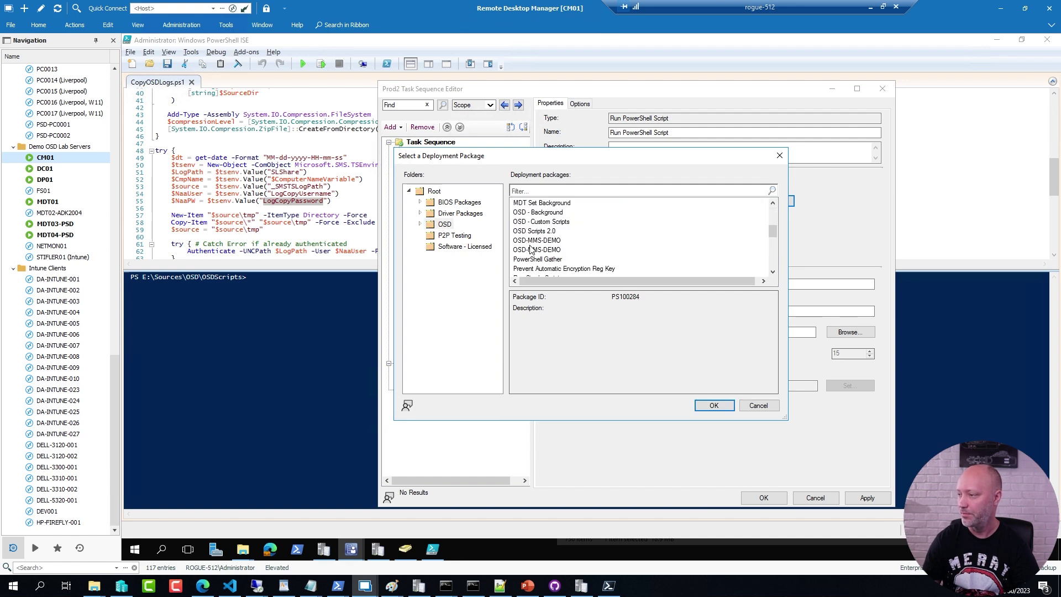
scroll(530, 250, up, 3)
key(Down)
key(Down)
key(Down)
scroll(543, 257, down, 3)
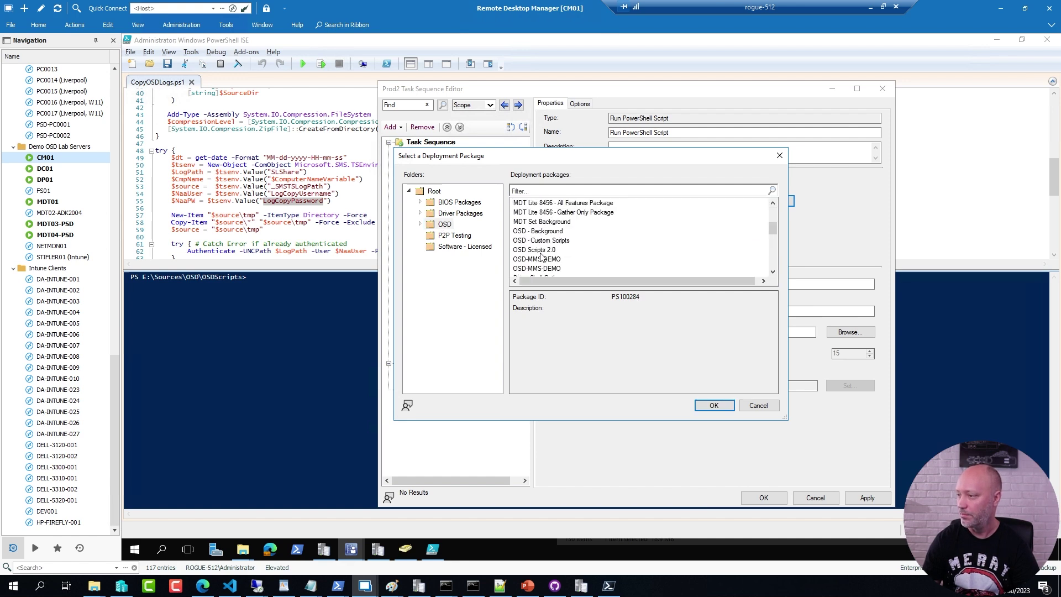
double_click(536, 249)
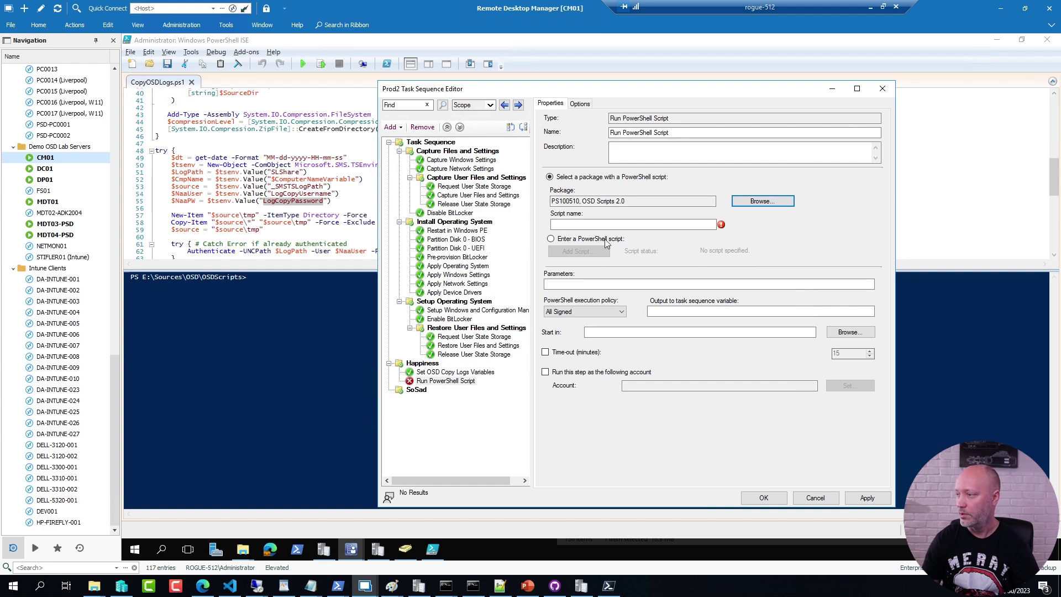
Step: Set the script name to CopyOSDLogs.ps1 and the execution policy to Bypass
click(243, 549)
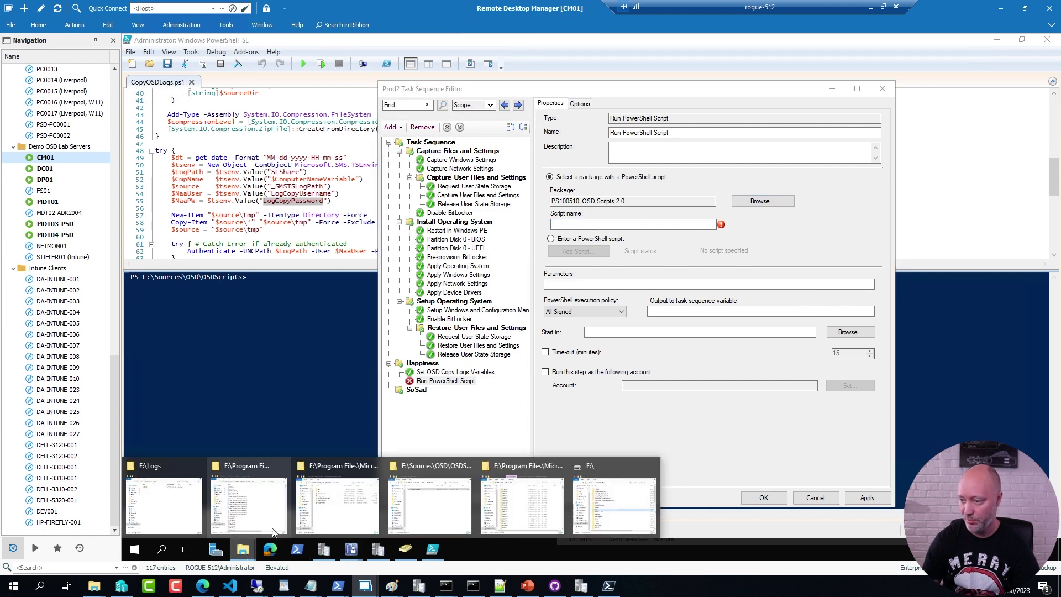
click(453, 527)
key(F2)
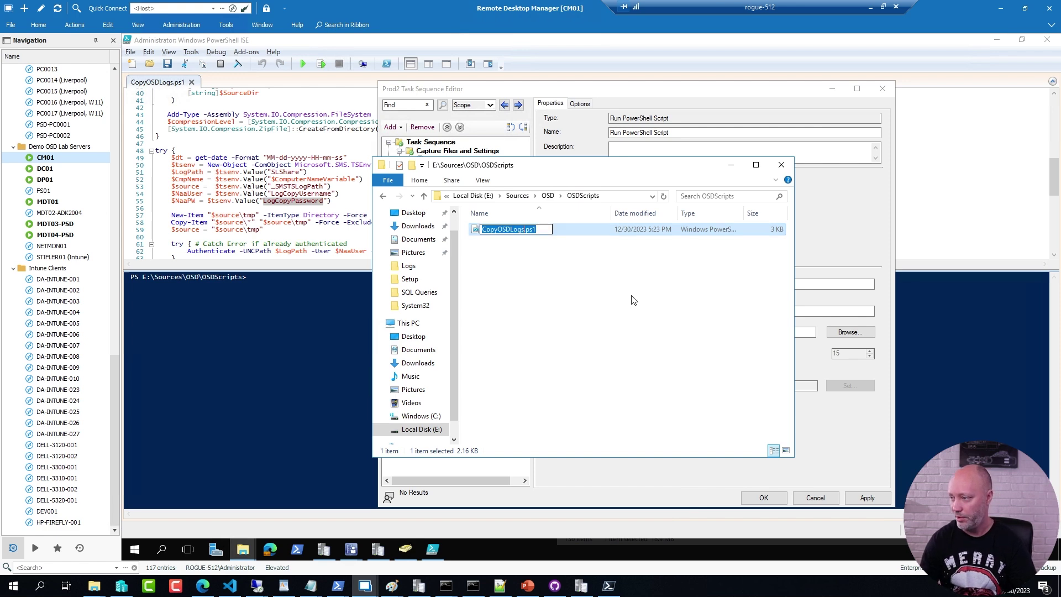
click(810, 240)
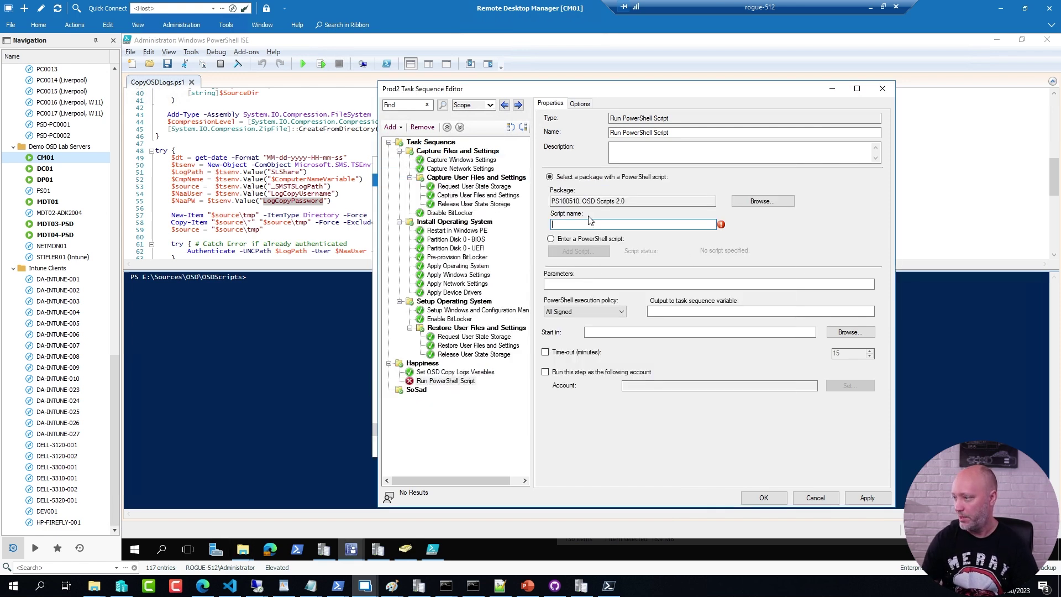
key(ctrl+v)
click(593, 311)
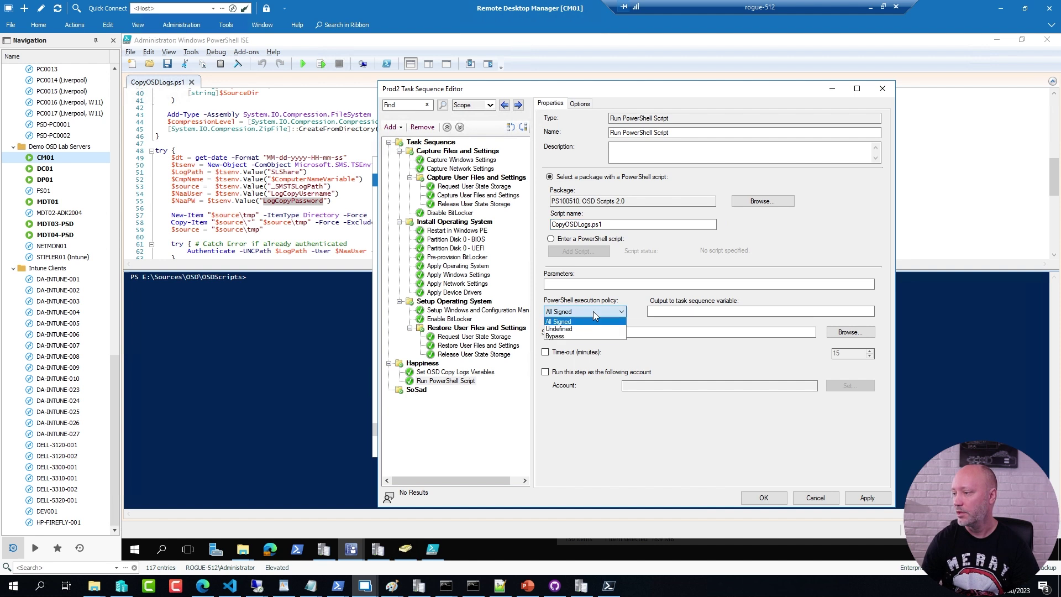
click(554, 336)
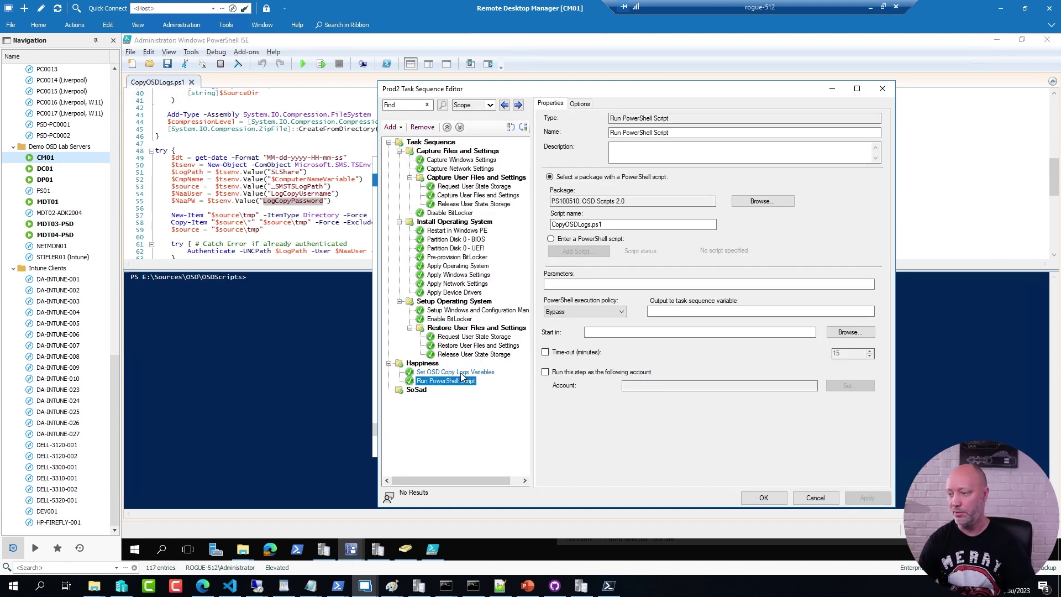
Step: Name the PowerShell script step 'Copy OSD Logs'
click(451, 373)
click(447, 380)
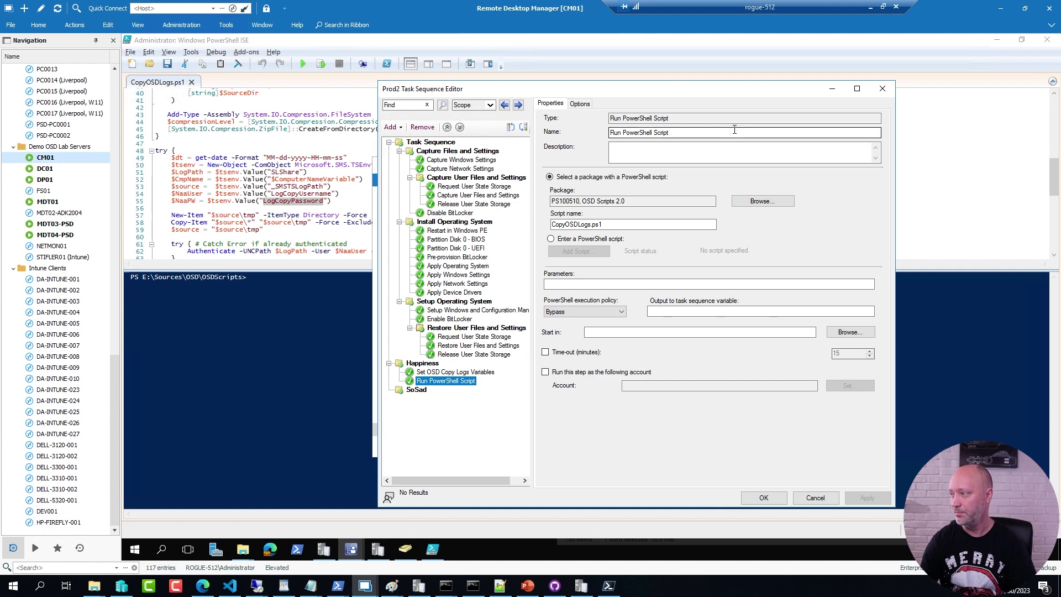
drag(693, 133, 575, 132)
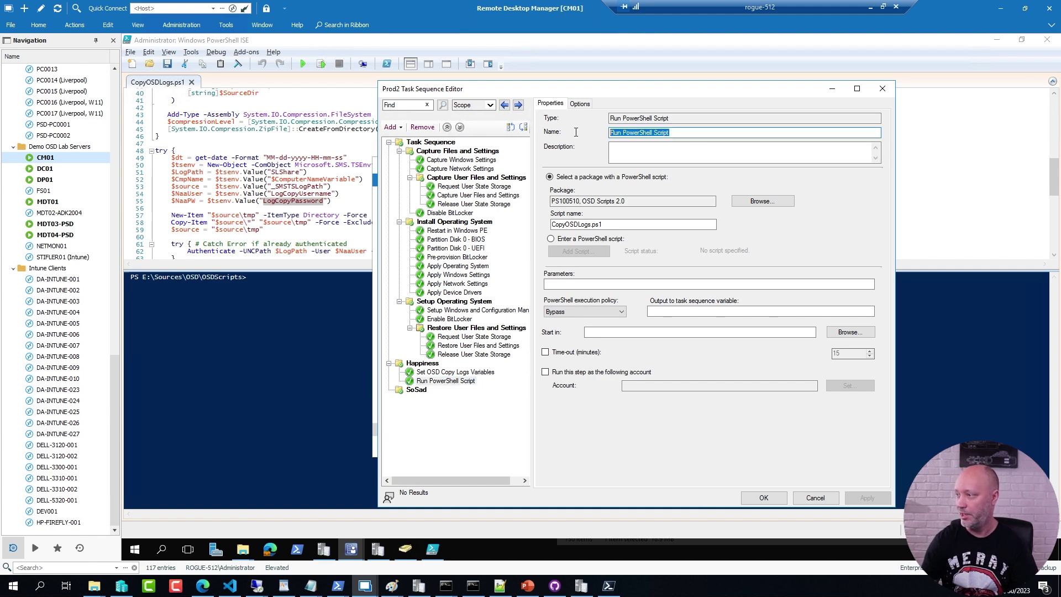
text(Copy OSD Logs)
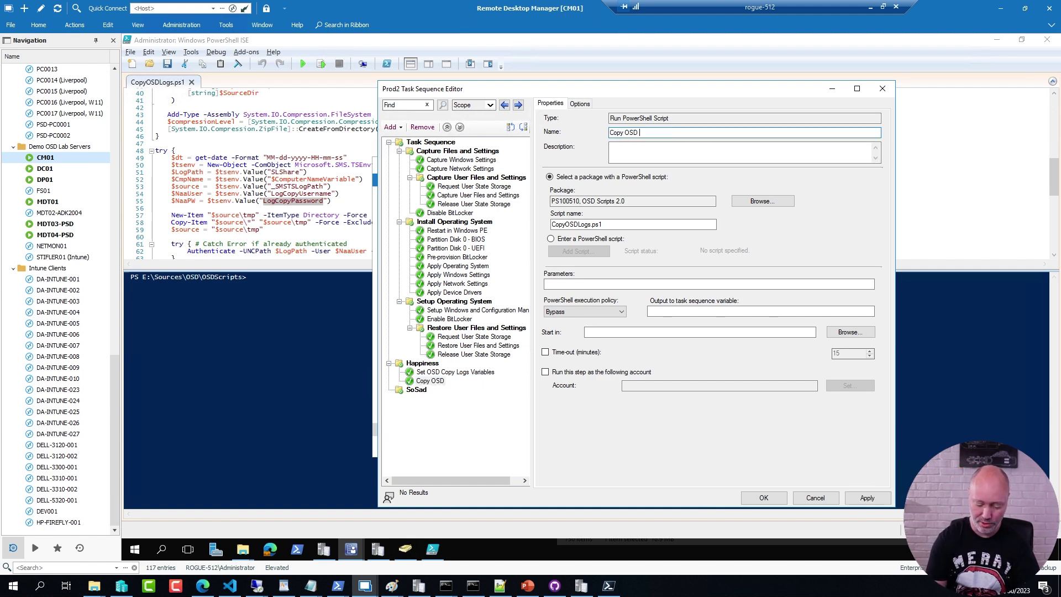
click(440, 374)
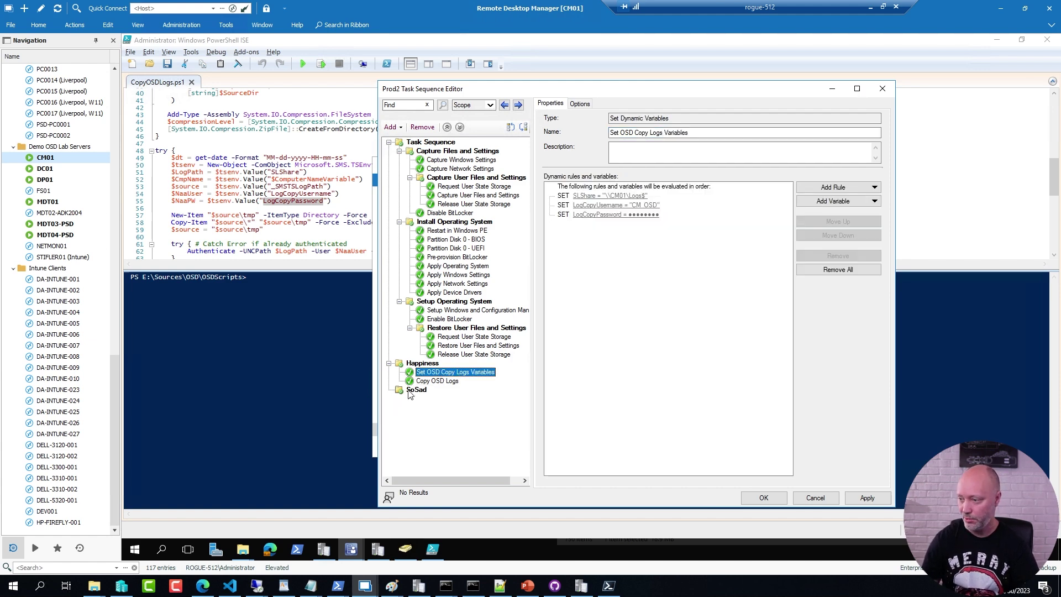
Step: Paste the Set OSD Copy Logs Variables and Copy OSD Logs steps into SoSad
click(416, 389)
key(ctrl+v)
click(439, 381)
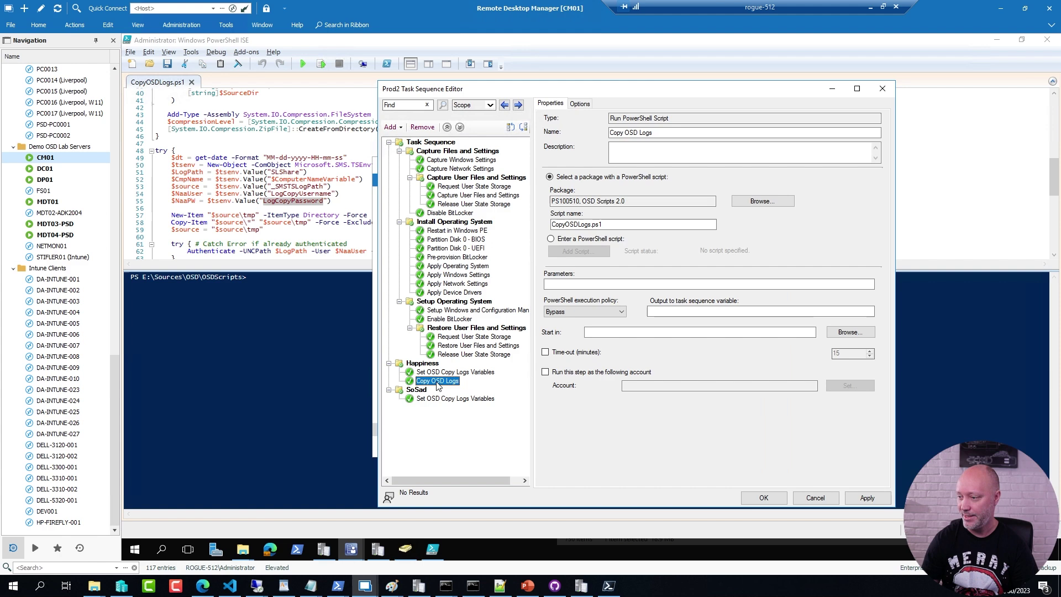
key(ctrl+c)
click(453, 398)
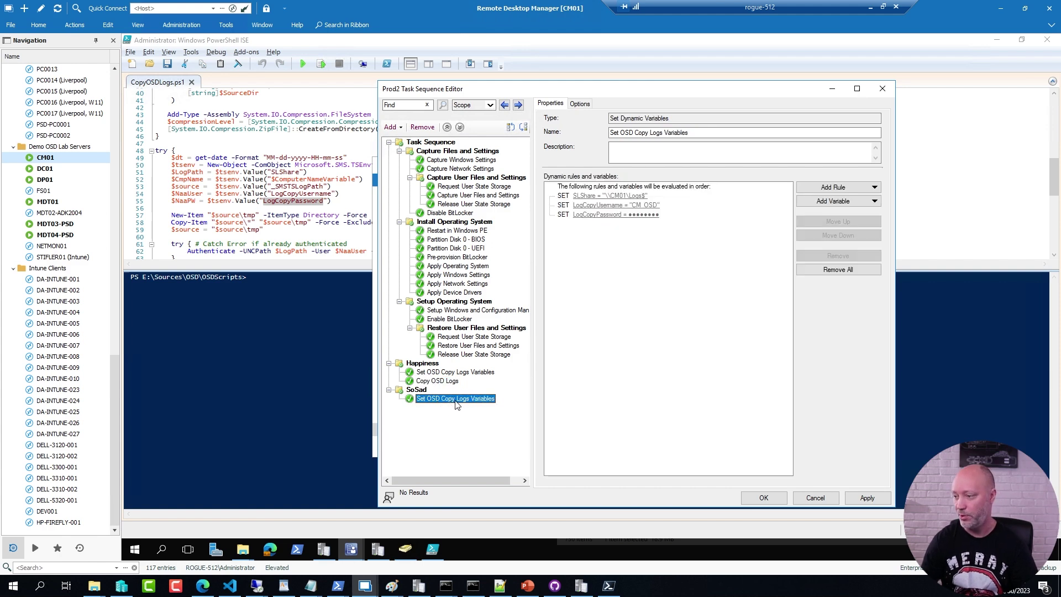
key(ctrl+v)
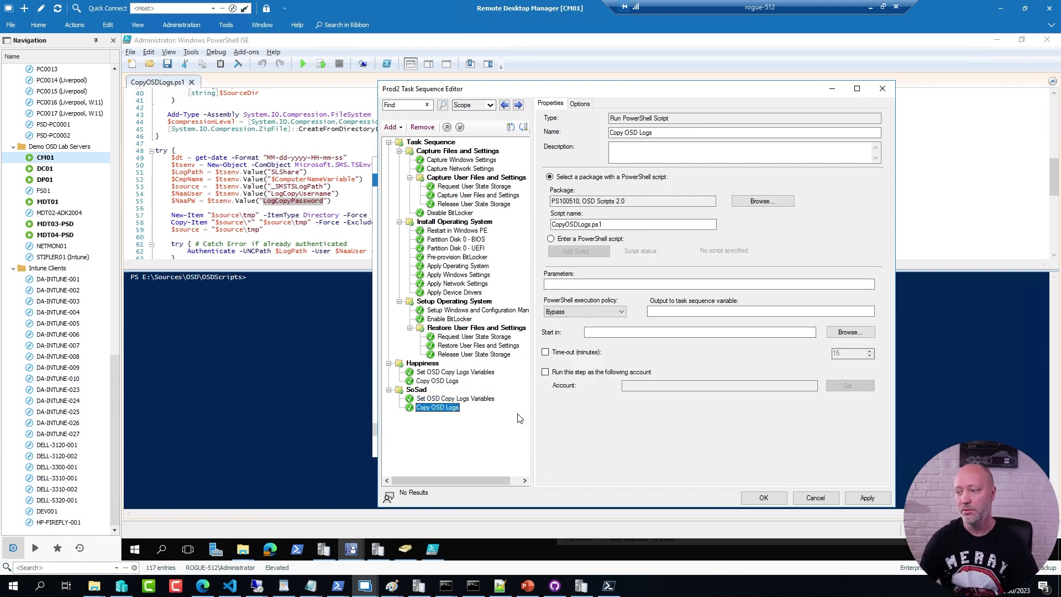
Step: Copy Save Error Code from the Error Handling task sequence into Prod2's SoSad group
drag(548, 90, 659, 77)
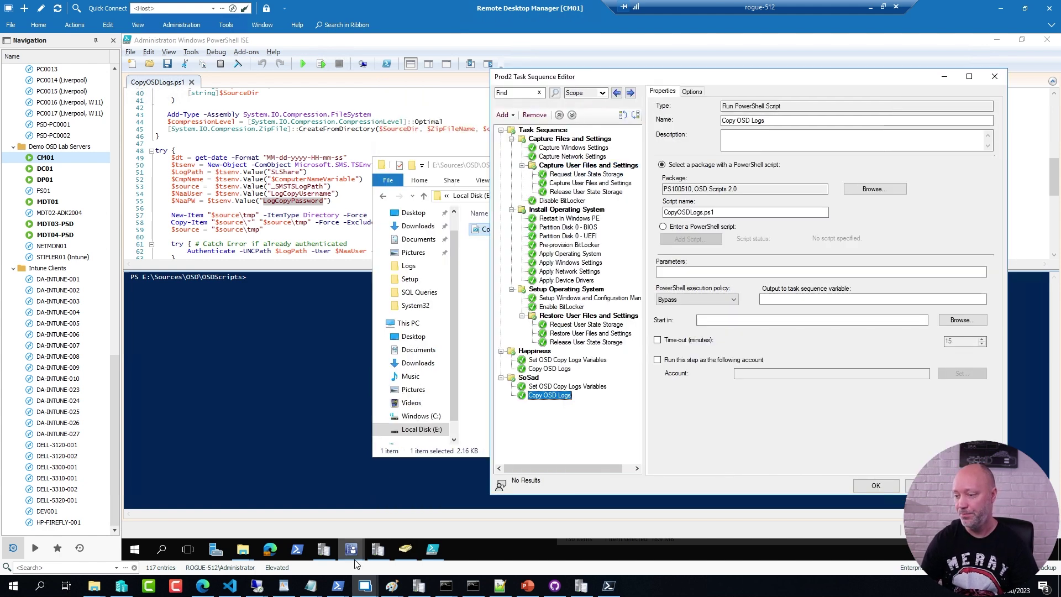
mouse_move(355, 562)
click(310, 500)
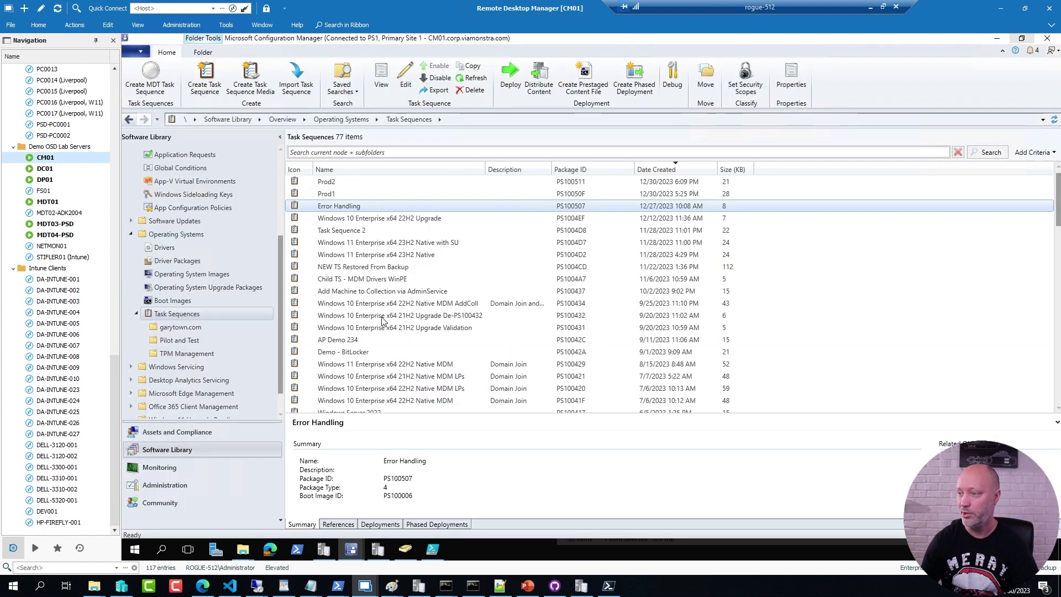
right_click(325, 208)
click(215, 229)
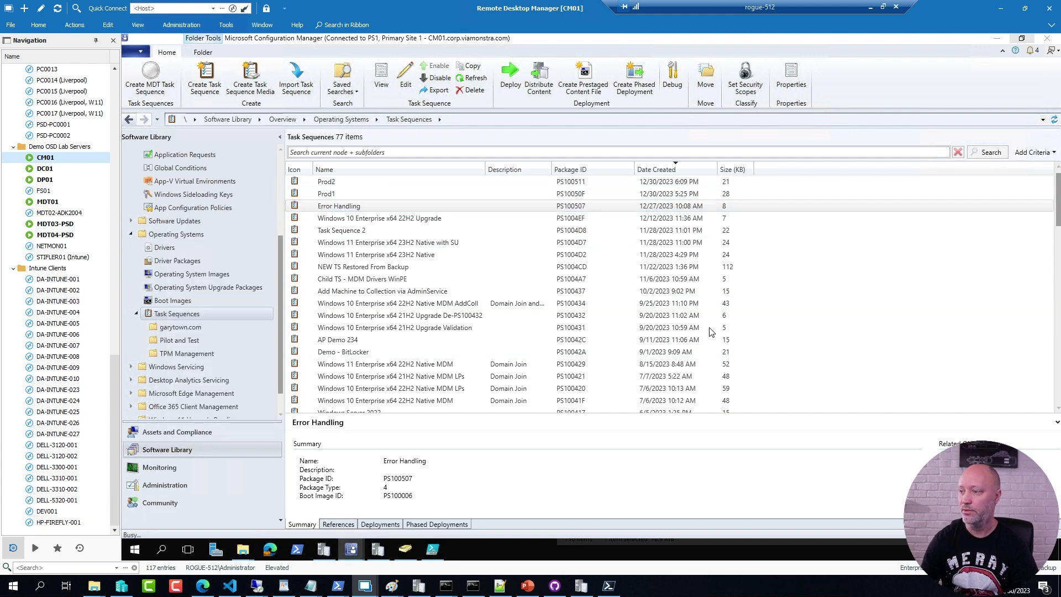
click(381, 229)
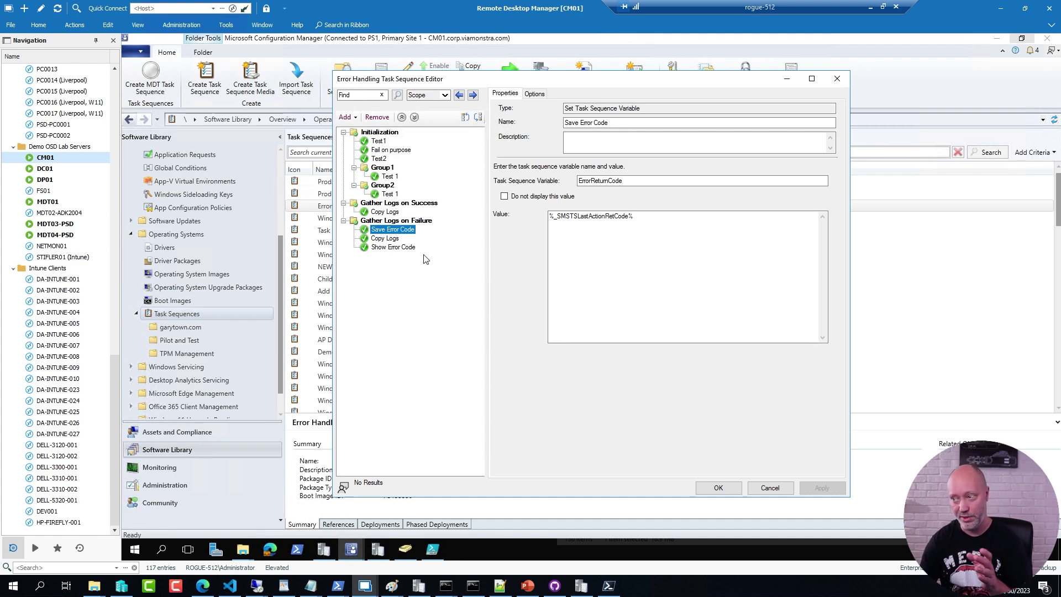
click(595, 448)
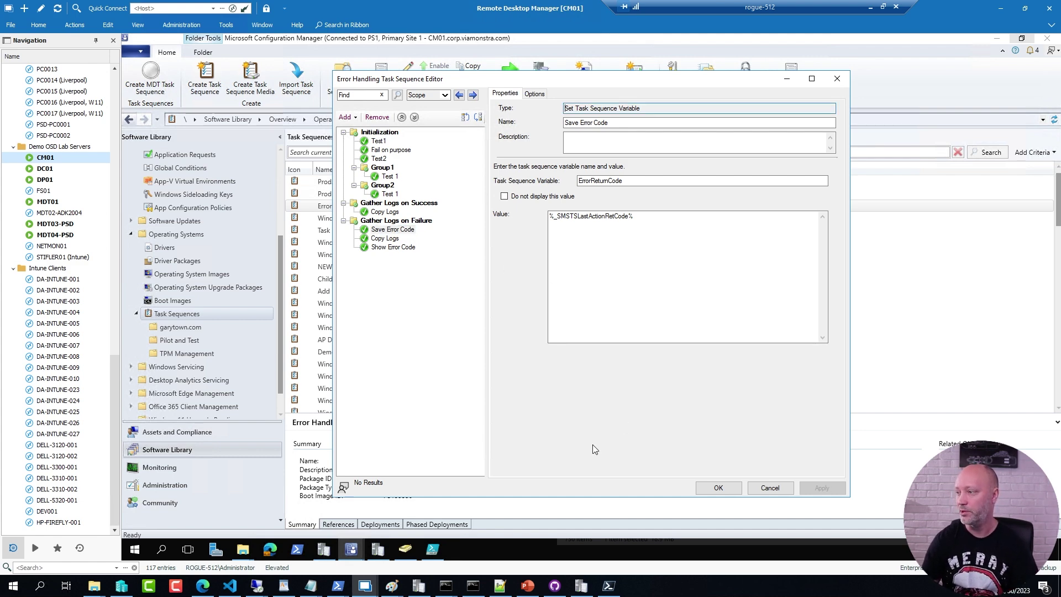
key(alt+Tab)
key(alt+Tab)
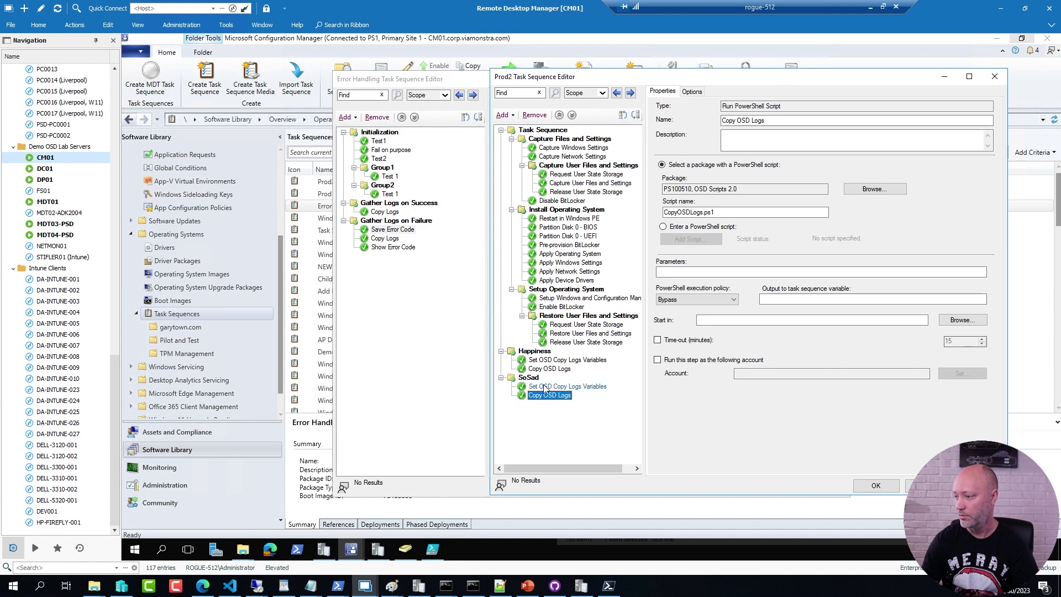
click(545, 388)
key(ctrl+v)
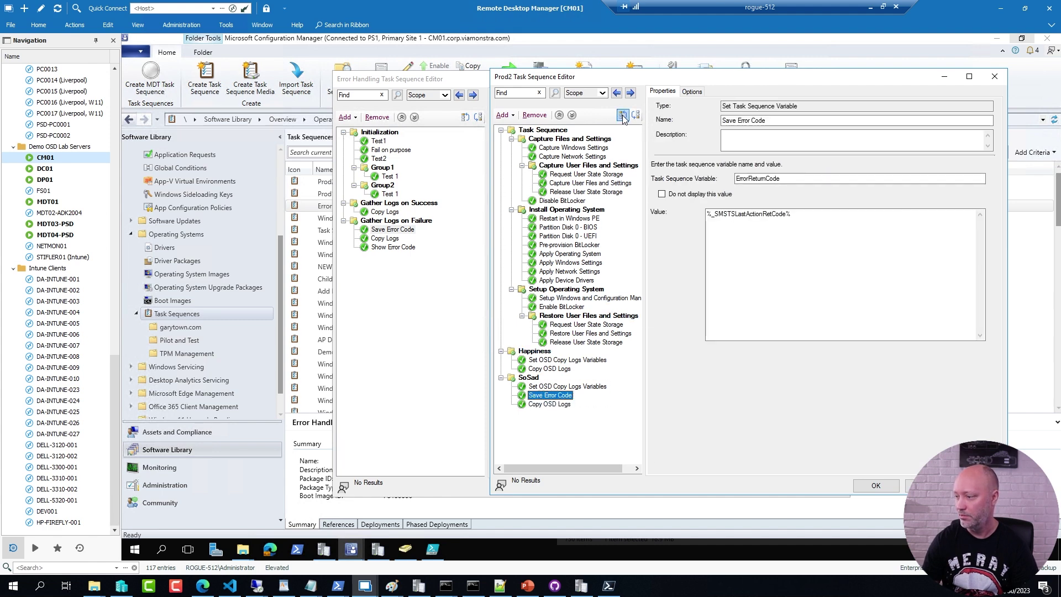
Step: Copy Show Error Code from Error Handling and paste it after Copy OSD Logs
click(416, 341)
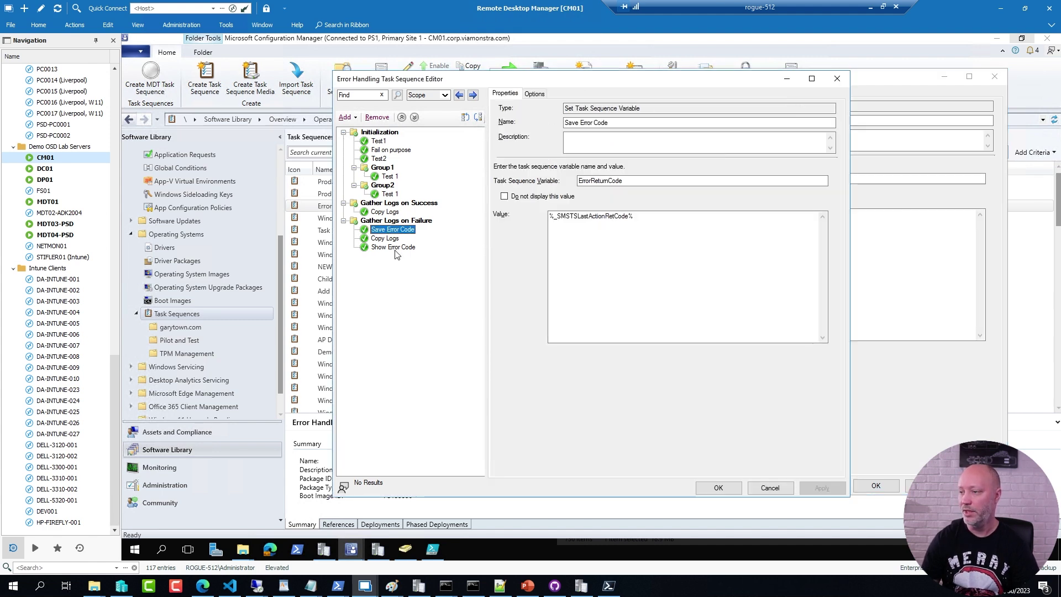
click(394, 249)
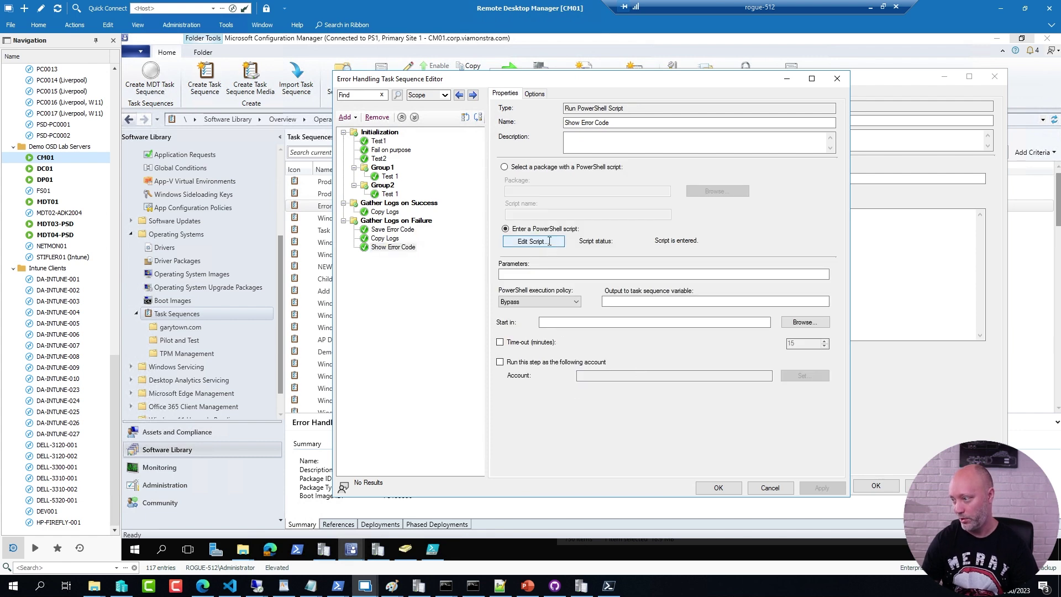
click(531, 242)
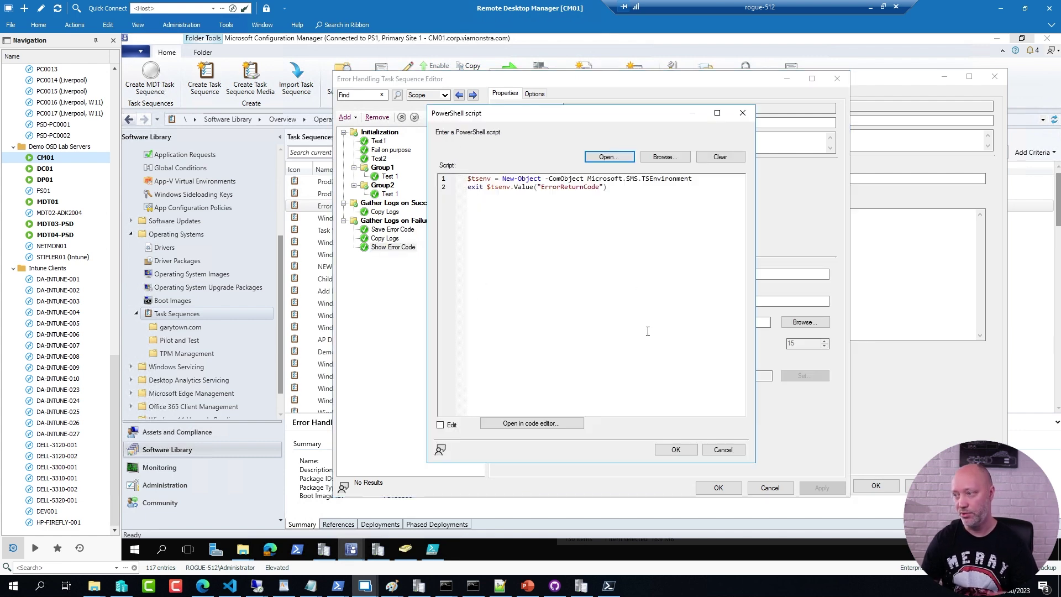
click(722, 449)
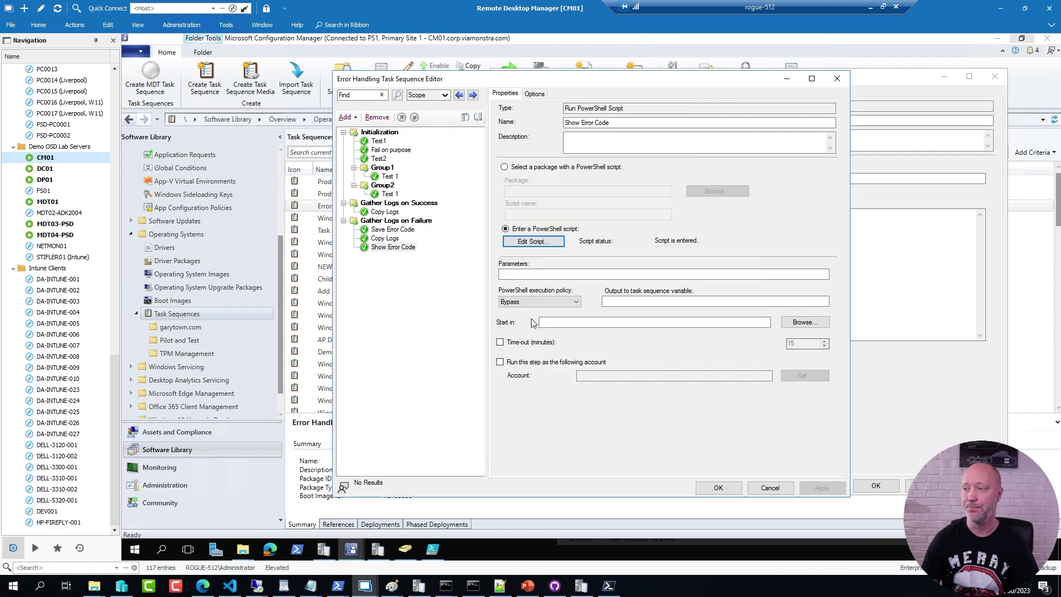
click(390, 248)
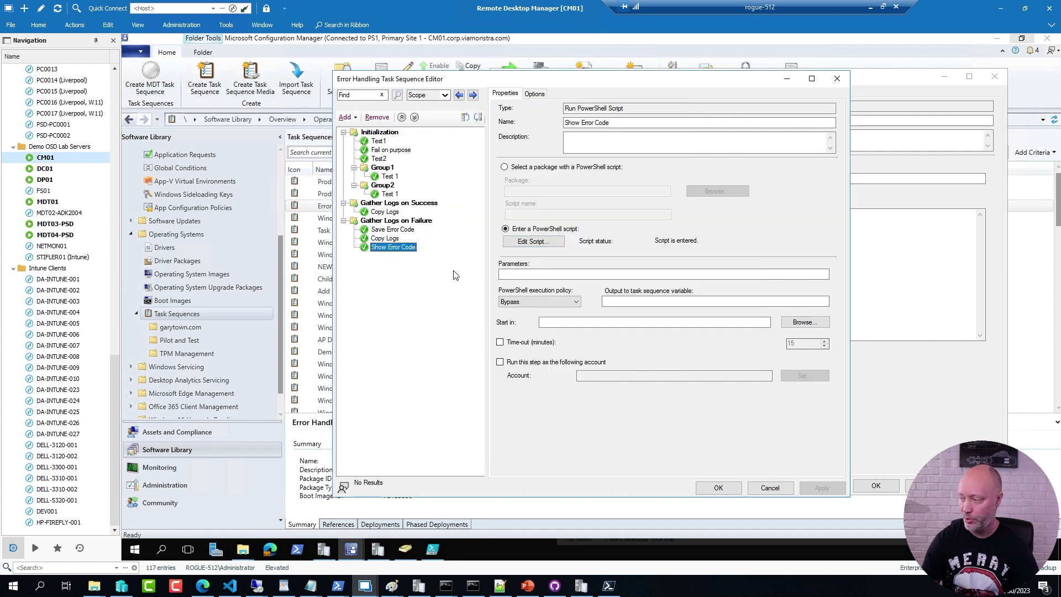
click(906, 386)
click(549, 404)
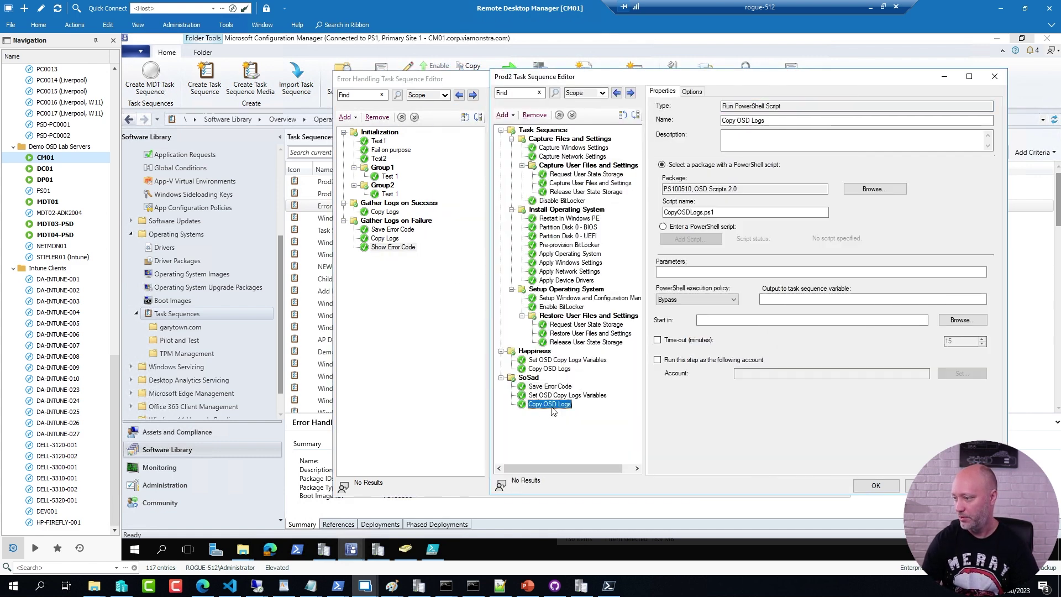
key(ctrl+v)
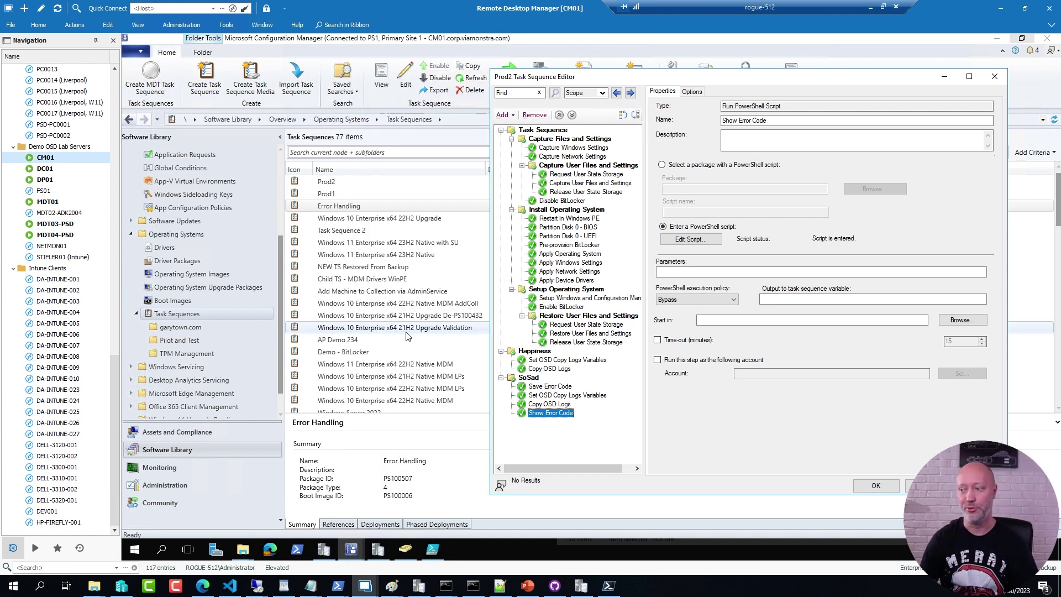
Step: Remove the Apply Device Drivers step from Prod2
click(559, 281)
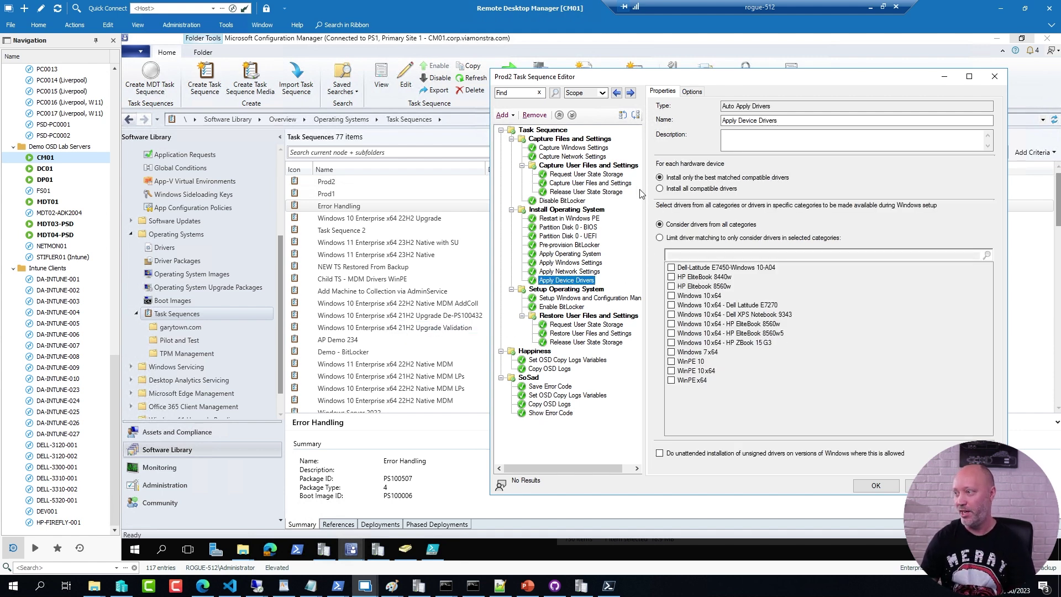
click(546, 115)
click(614, 335)
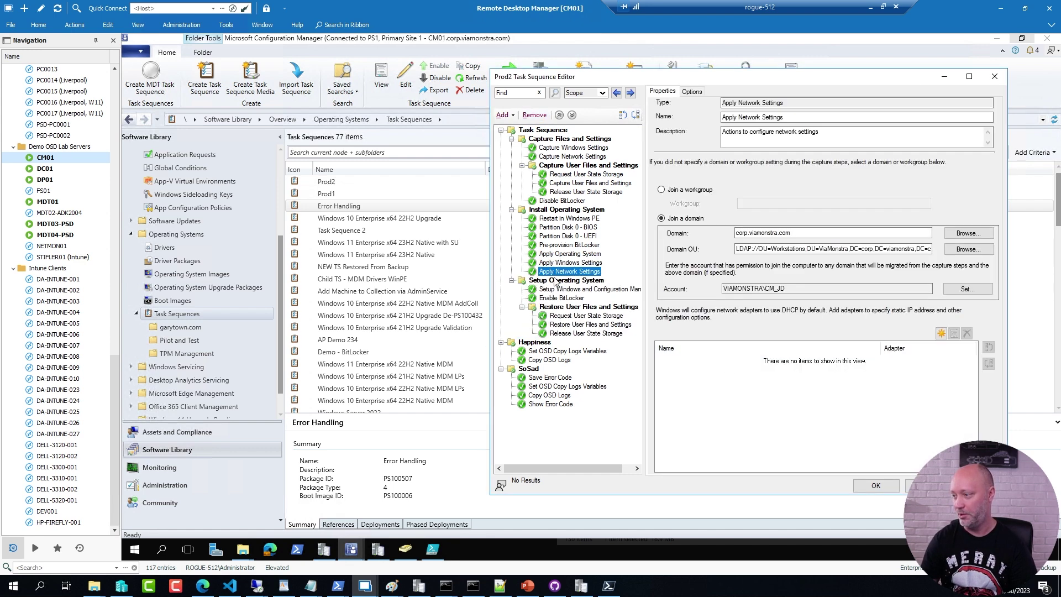
Step: Add a new group named Drivers after Apply Network Settings
click(503, 115)
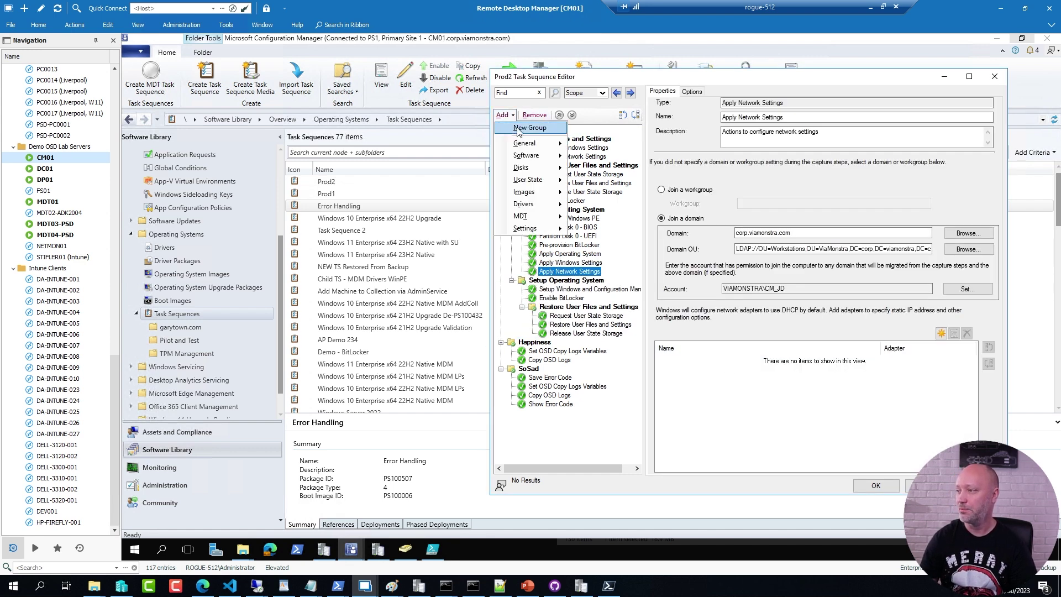
click(518, 128)
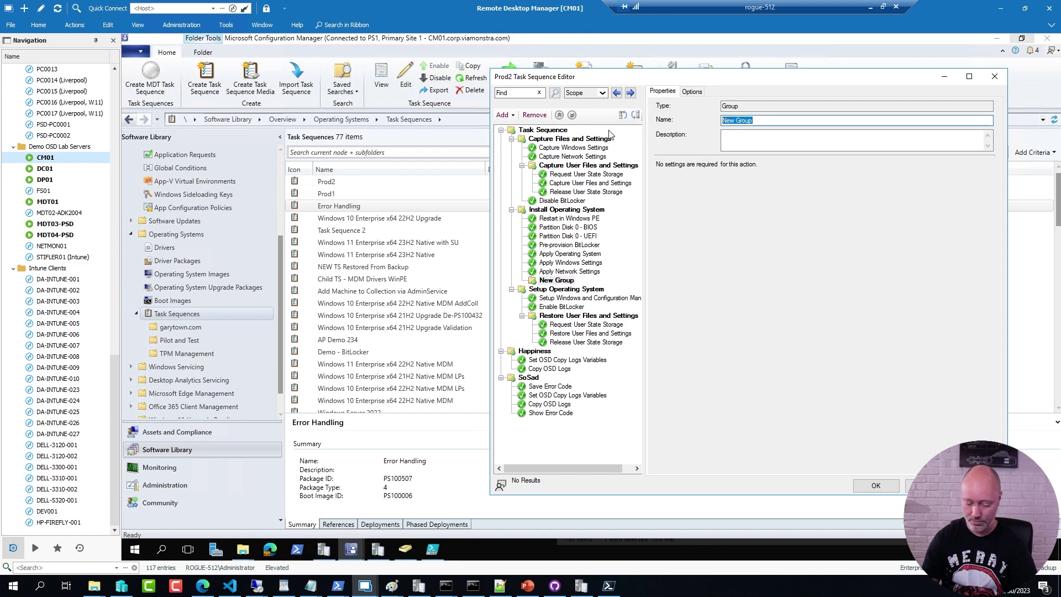
text(Drivers)
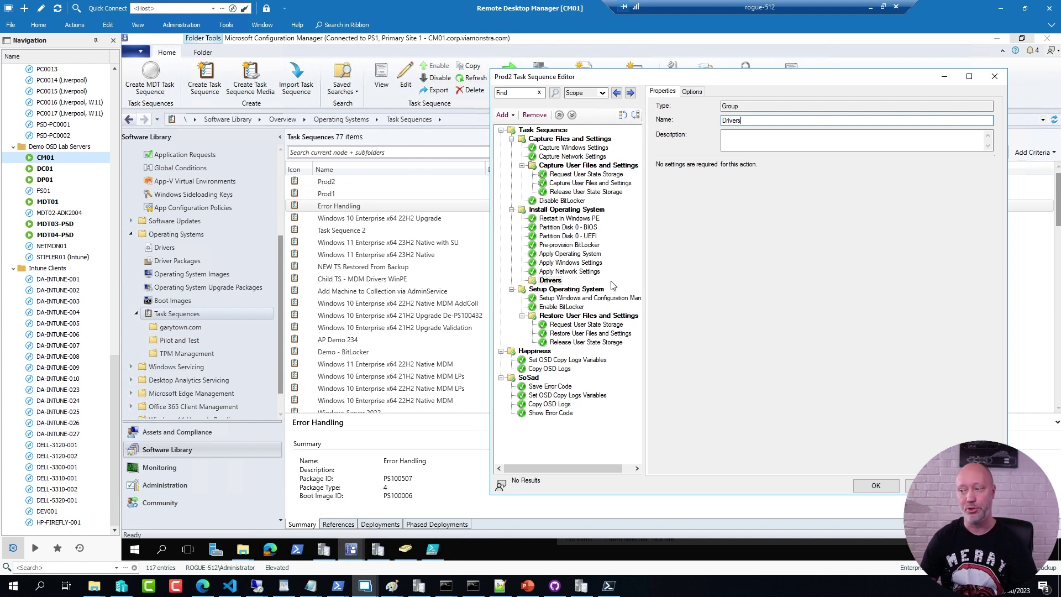
click(413, 376)
Step: Search the task sequences for 'mdm' and open the MDM CMG sequence for editing
scroll(414, 376, down, 4)
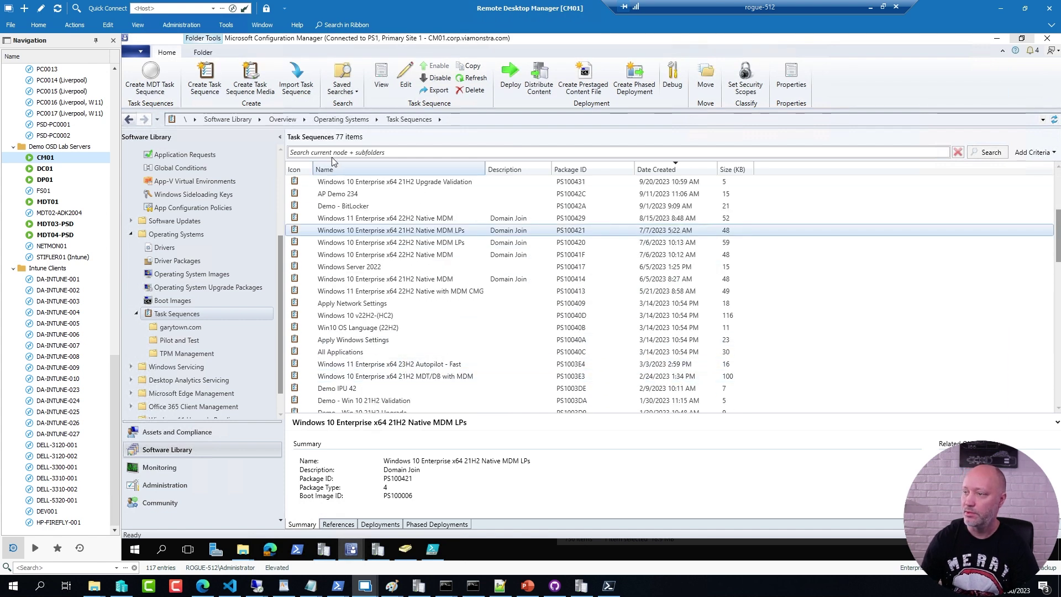
click(347, 153)
text(mdm)
key(Return)
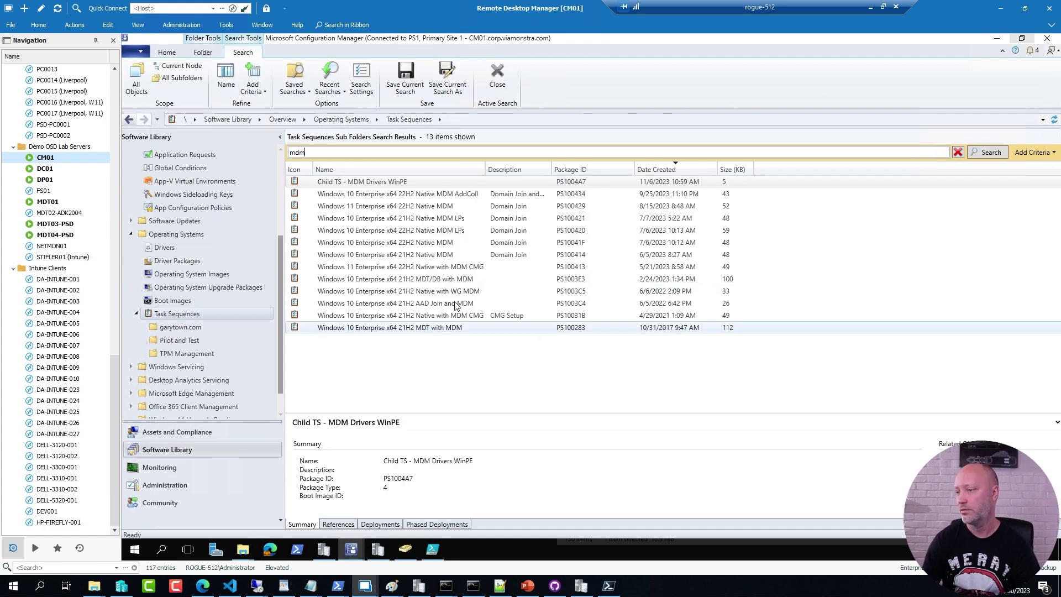
right_click(283, 270)
click(313, 289)
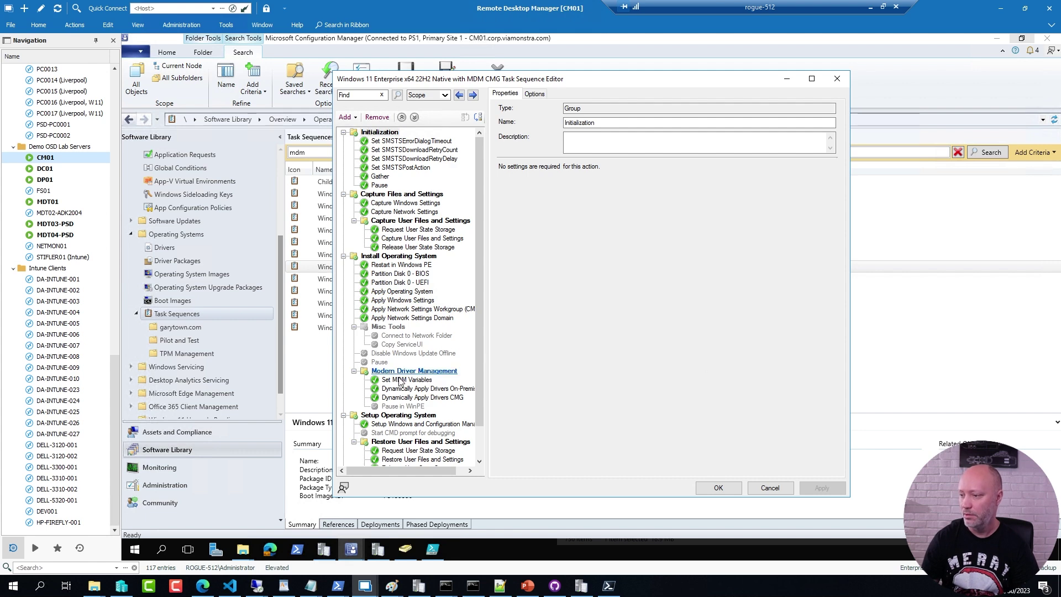
Step: Paste Set MDM Variables and Dynamically Apply Drivers On-Premises into Prod2's Drivers group
click(402, 381)
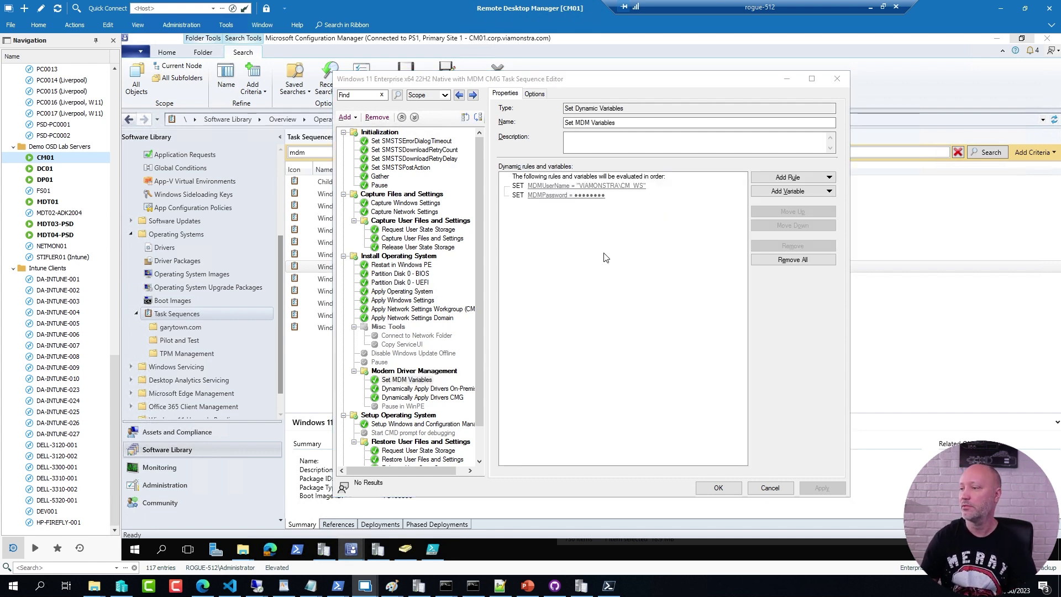
key(alt+Tab)
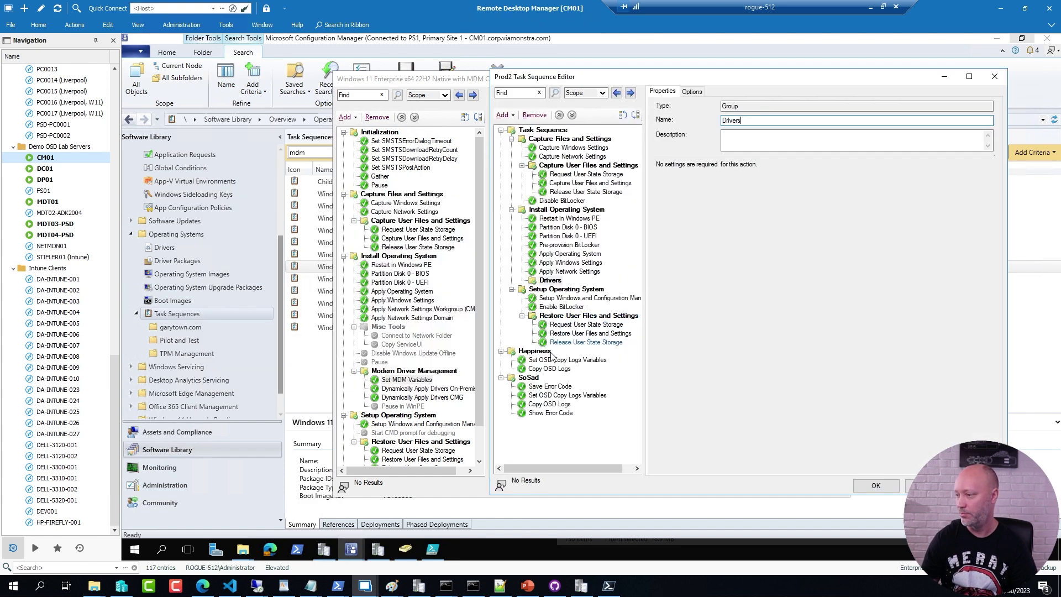
key(ctrl+v)
key(alt+Tab)
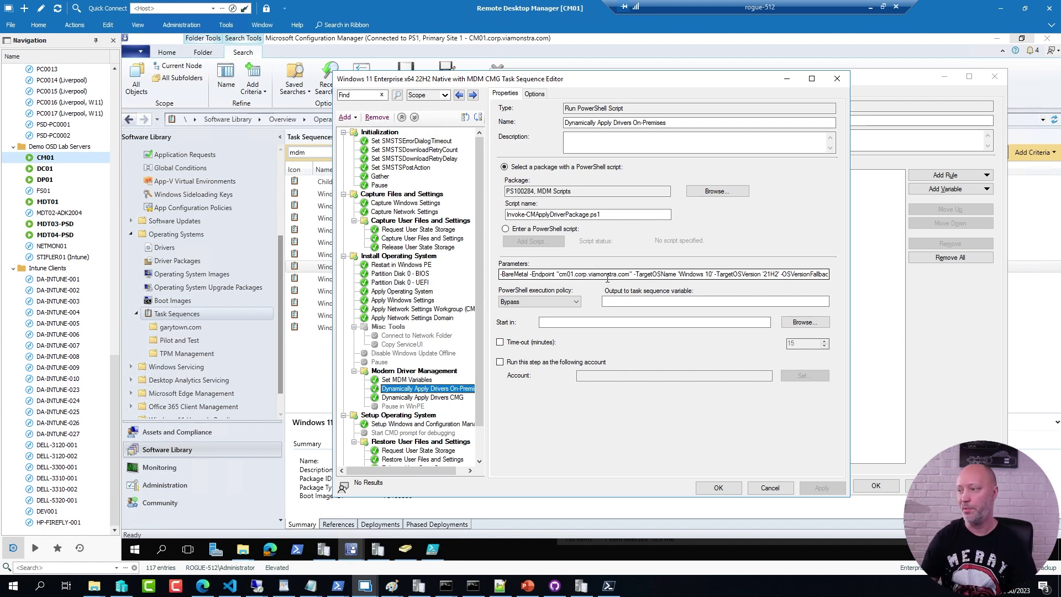
key(alt+Tab)
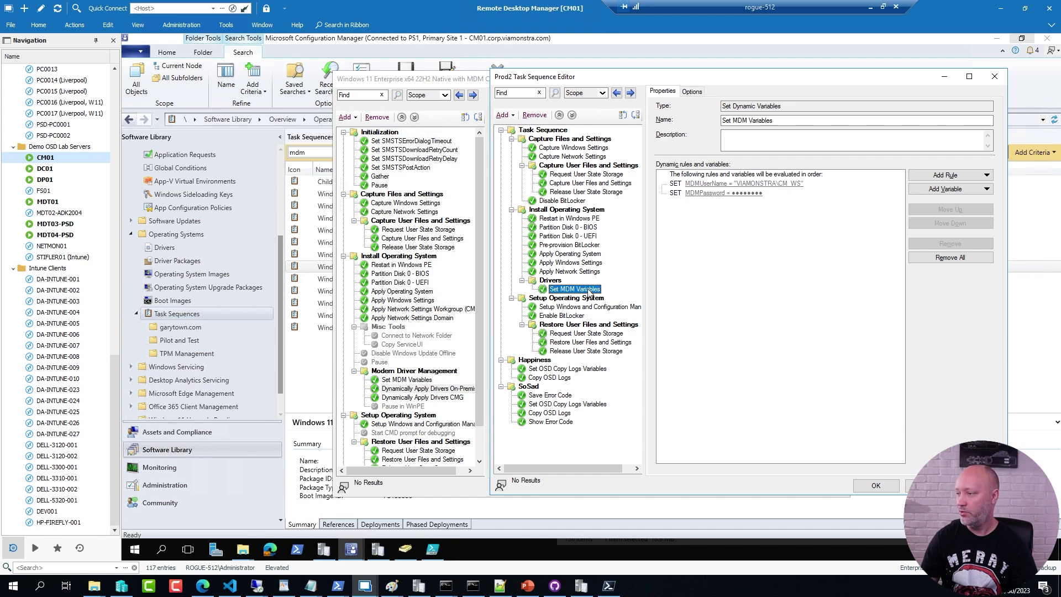
key(ctrl+v)
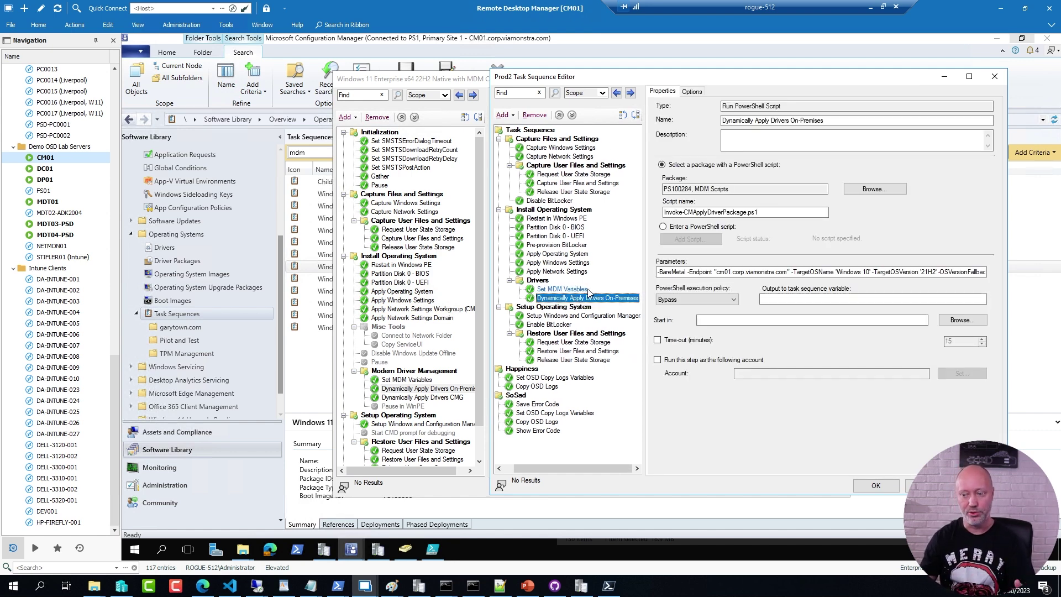
Step: Go to the DeploymentResearch YouTube channel in Edge
click(203, 587)
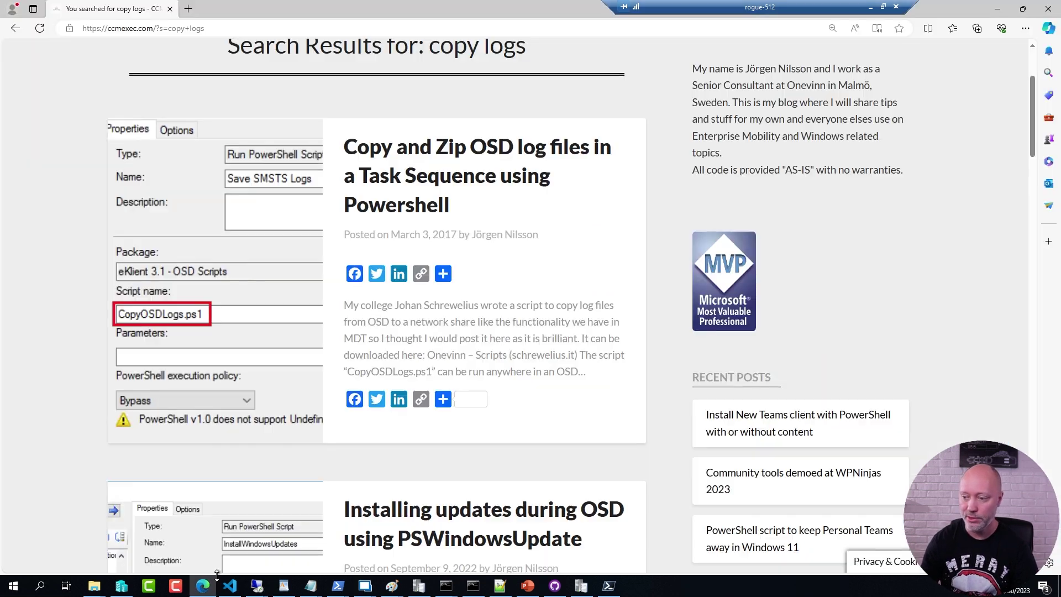
click(181, 22)
text(you)
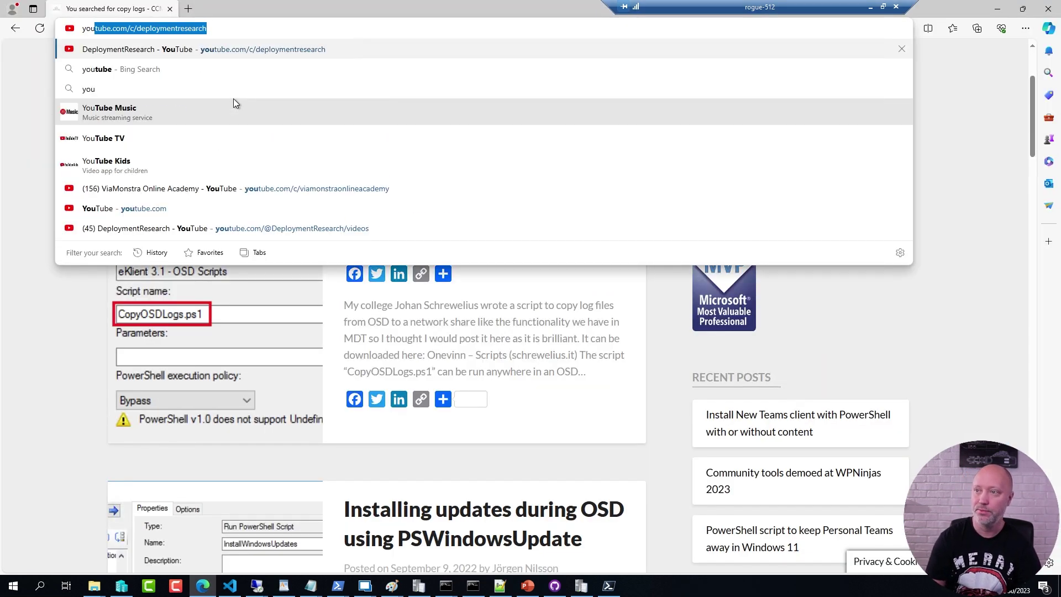
key(End)
key(Return)
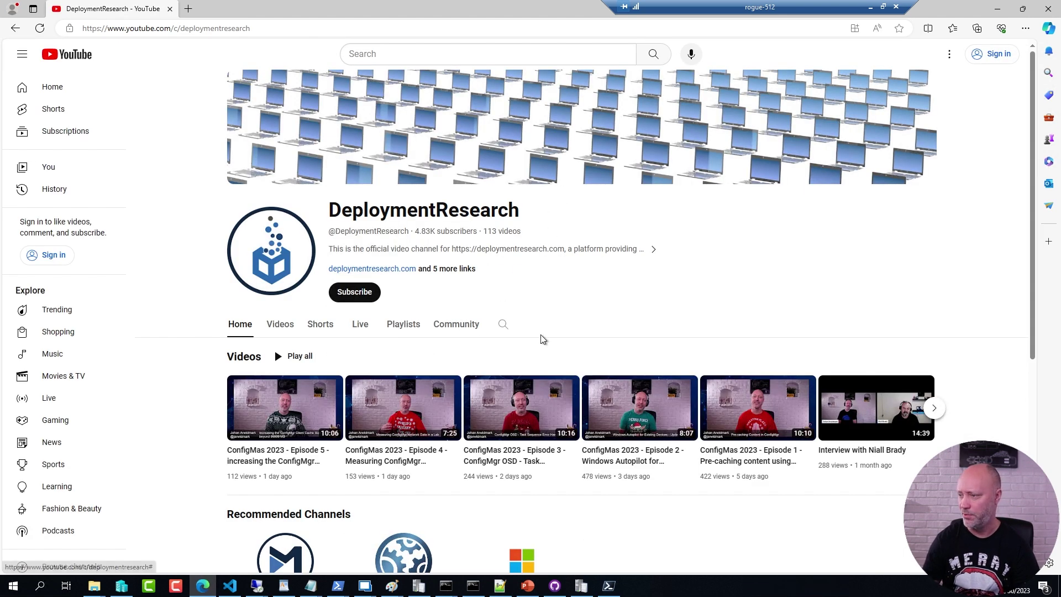
Step: Search the channel for 'modern driver' and return to the console
click(502, 325)
text(moder)
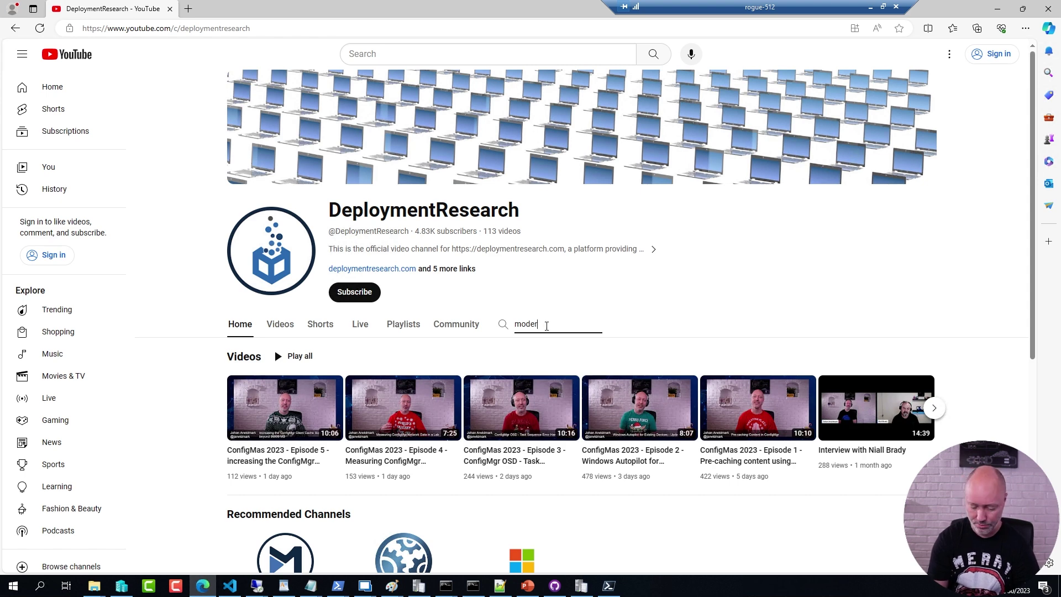
text(n driver)
key(Return)
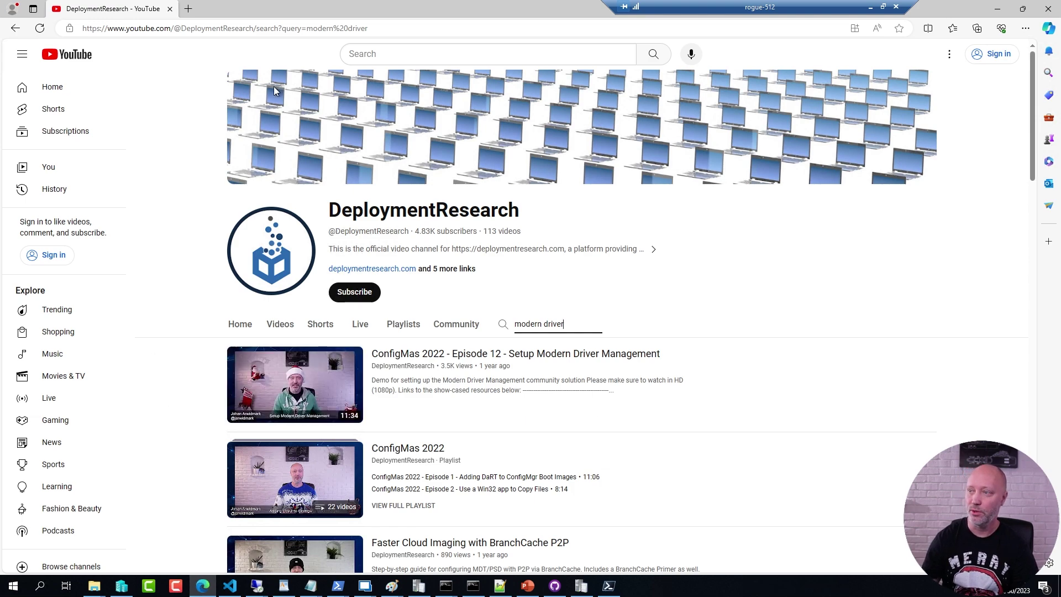
key(alt+Tab)
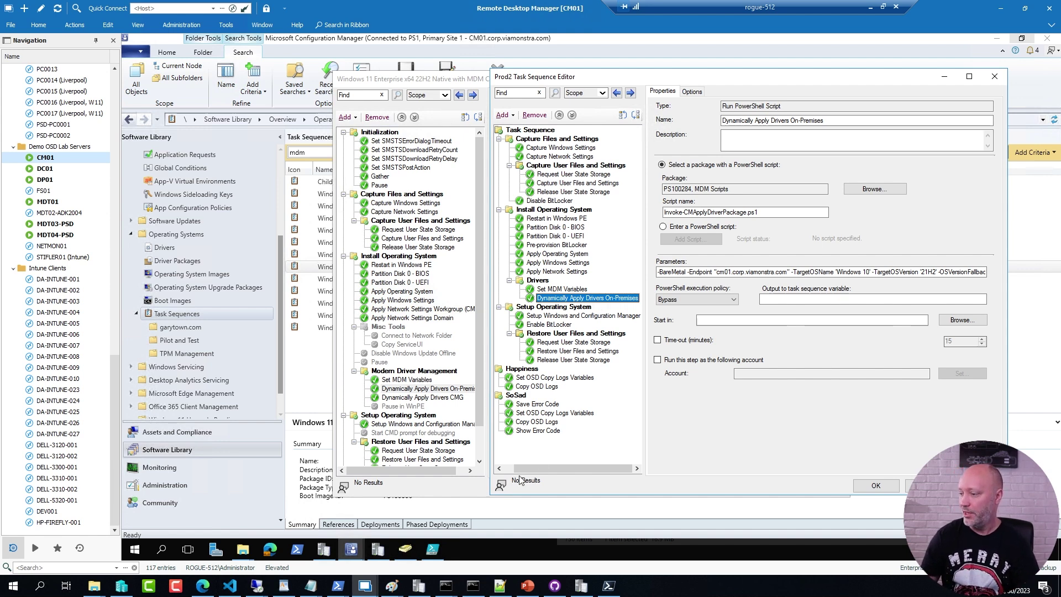
Step: Copy Set SMSTSErrorDialogTimeout from Windows 11 into Prod2 and move it to the very top
scroll(522, 466, left, 1)
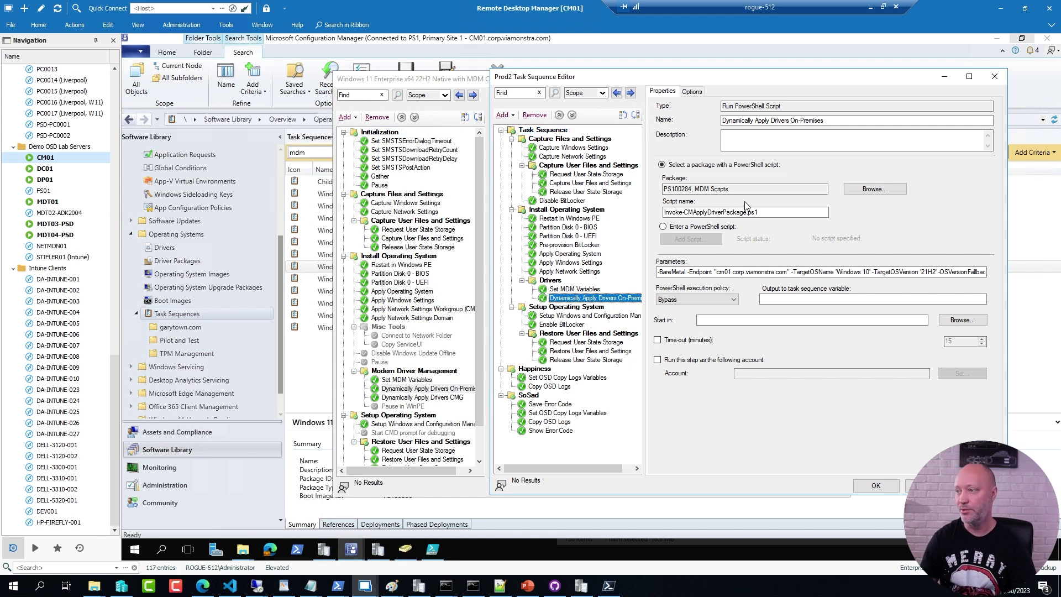
click(421, 146)
click(421, 142)
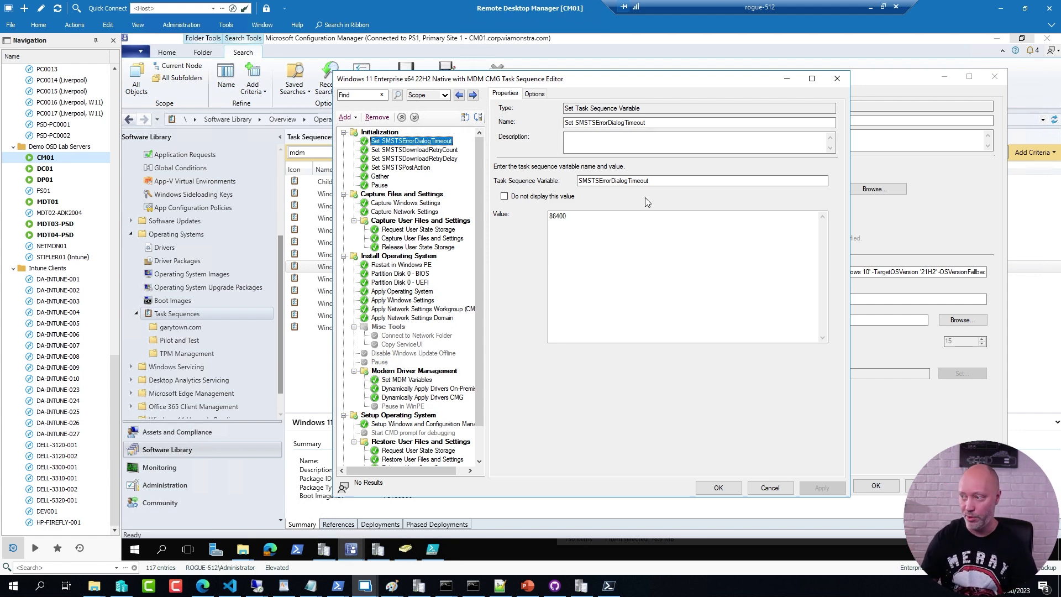
key(alt+Tab)
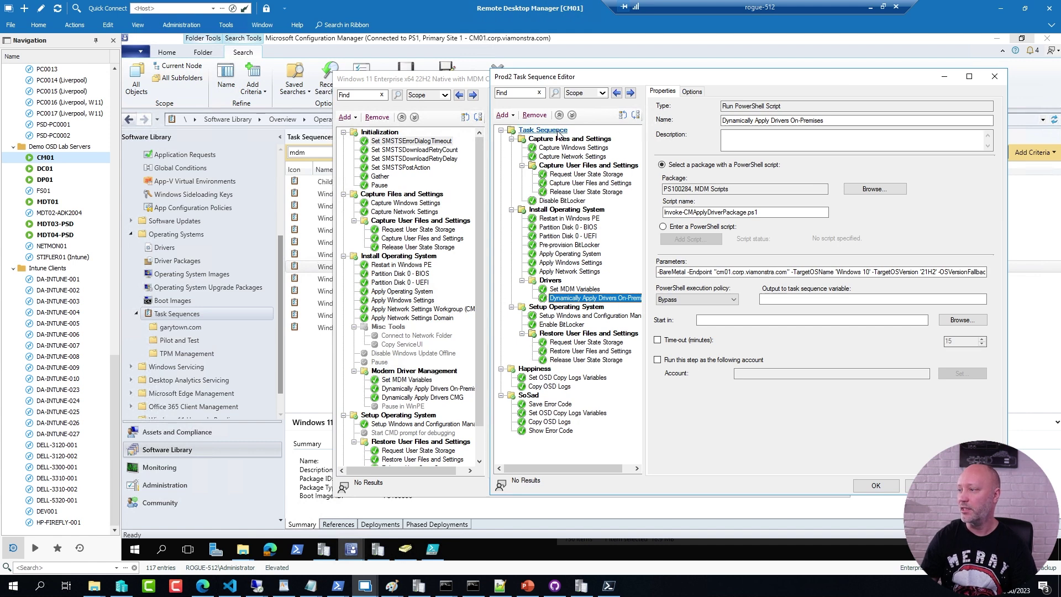
key(ctrl+v)
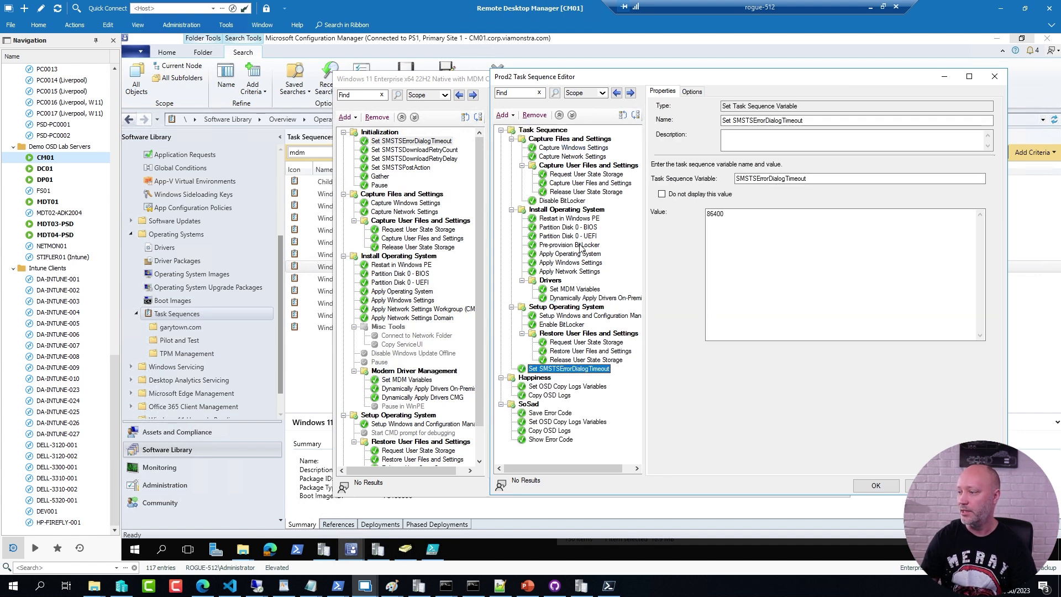
click(623, 115)
click(623, 115)
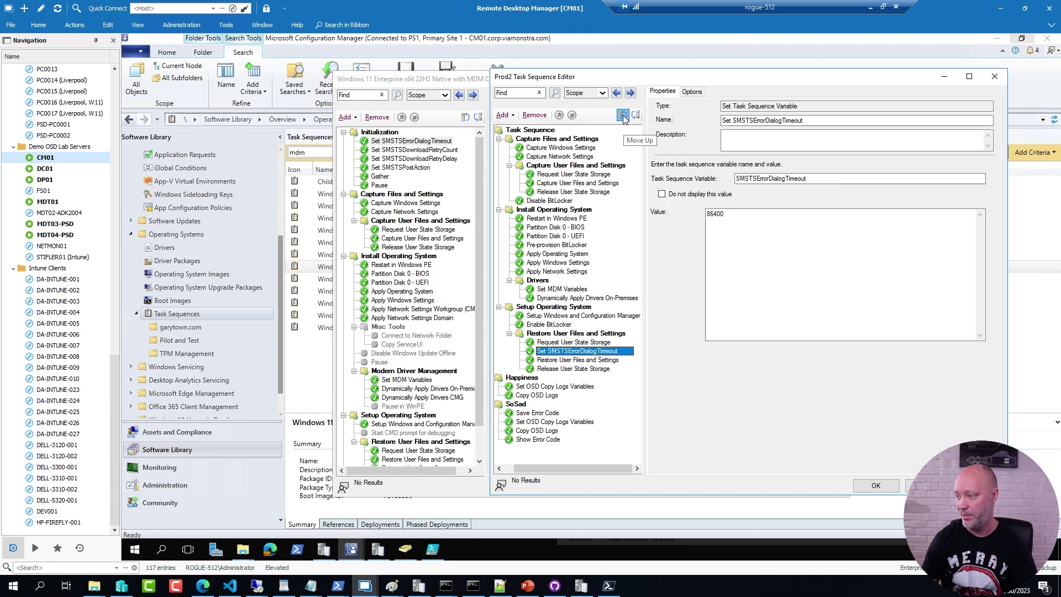
click(623, 115)
click(623, 115)
click(623, 115)
click(623, 115)
click(623, 115)
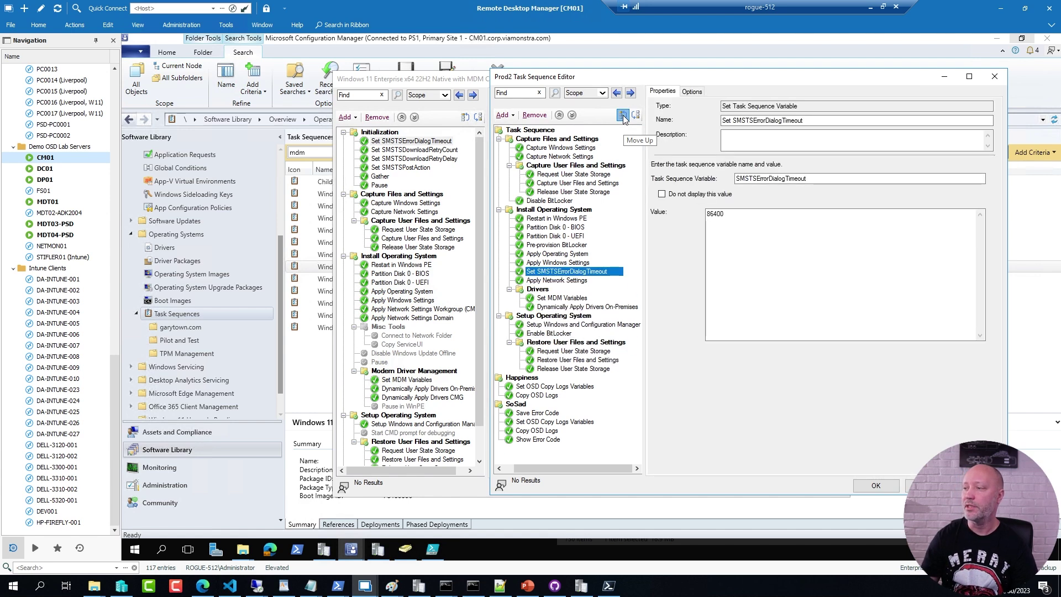
click(623, 114)
click(623, 115)
click(623, 115)
click(622, 115)
click(623, 115)
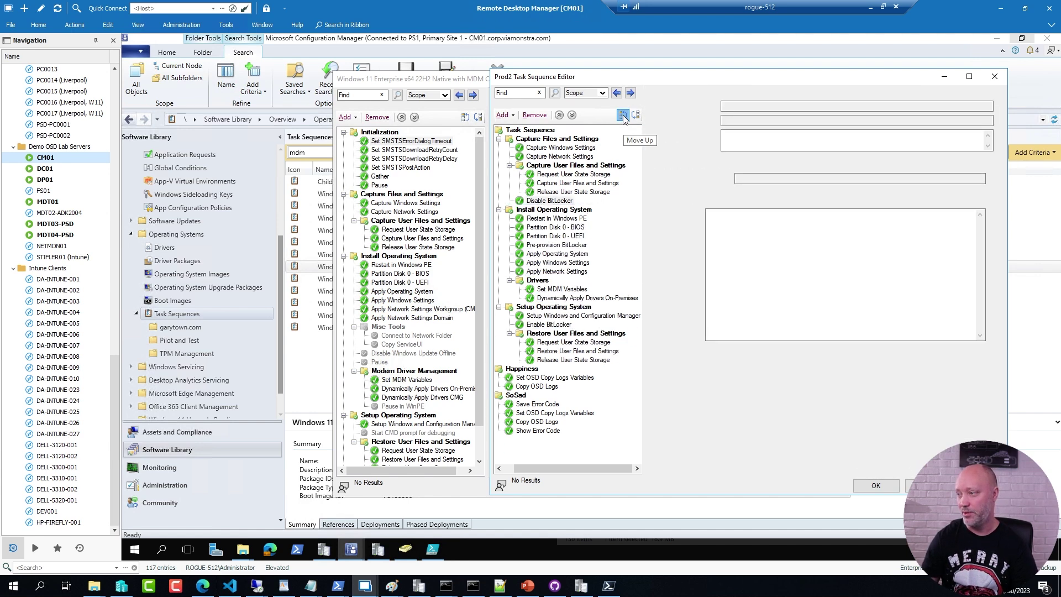
click(622, 115)
click(622, 115)
click(623, 115)
click(623, 115)
click(623, 115)
click(622, 115)
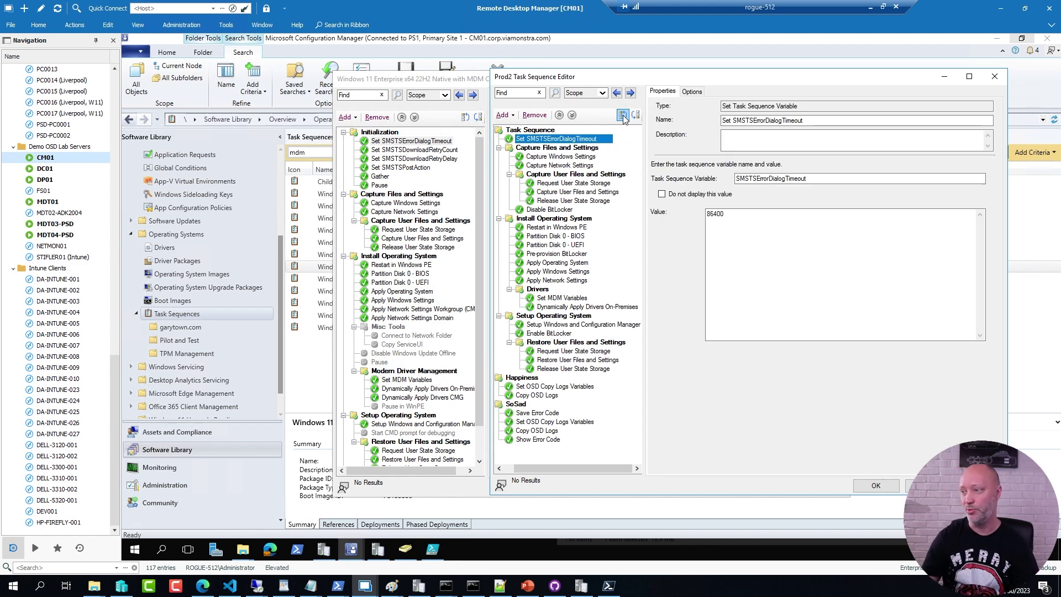
Step: Copy Set SMSTSDownloadRetryCount, SMSTSDownloadRetryDelay and SMSTSPostAction into Prod2
click(410, 150)
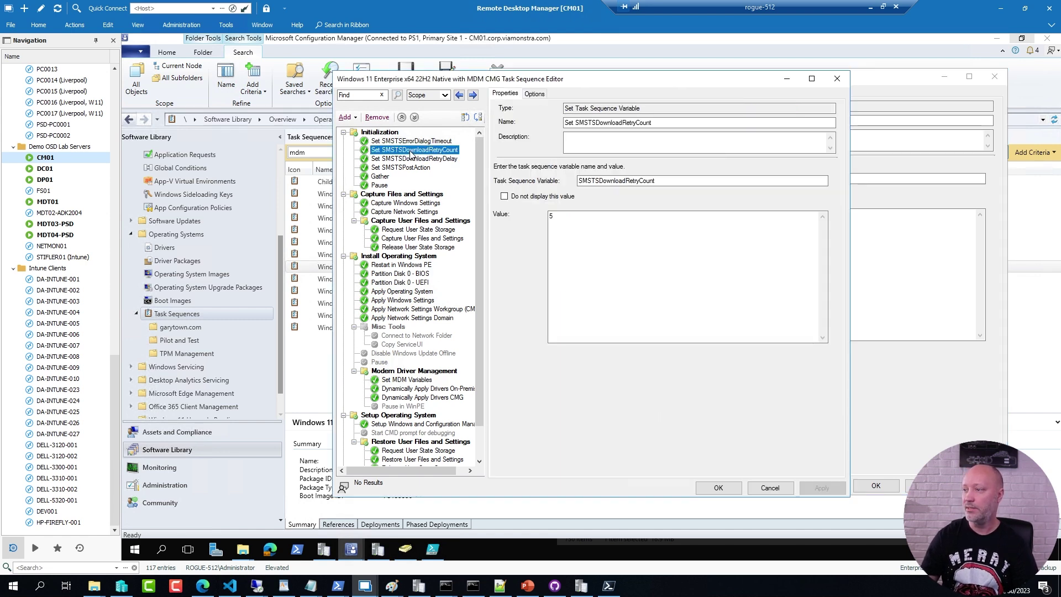
click(871, 197)
key(ctrl+v)
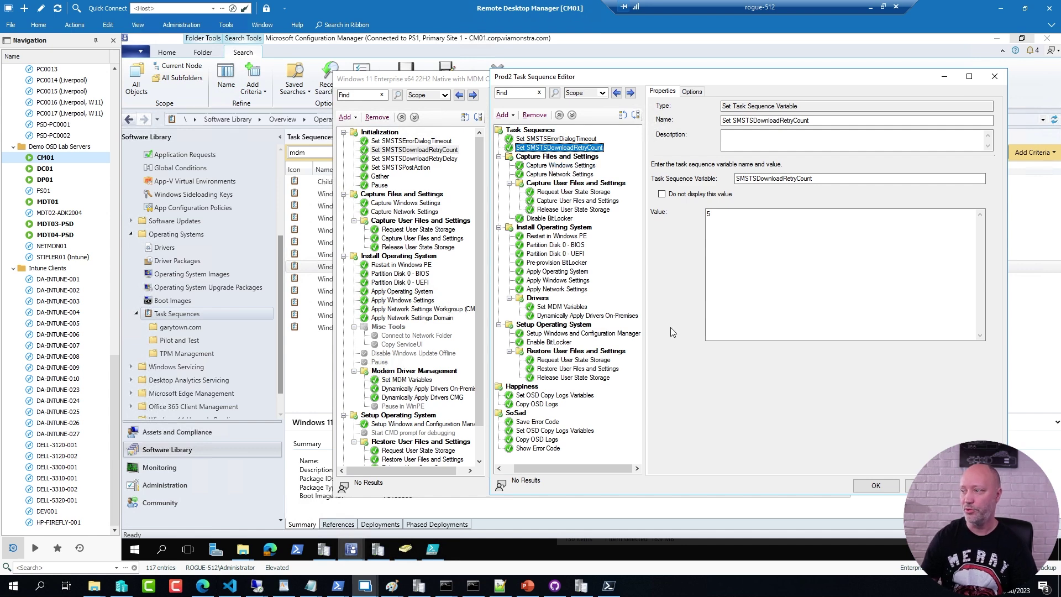
click(412, 158)
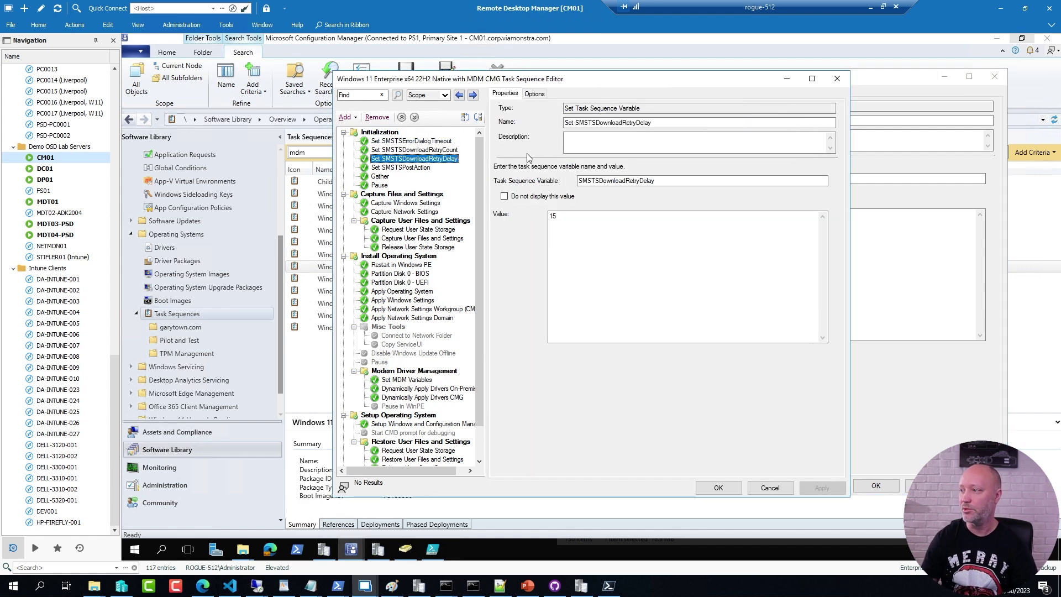
click(887, 105)
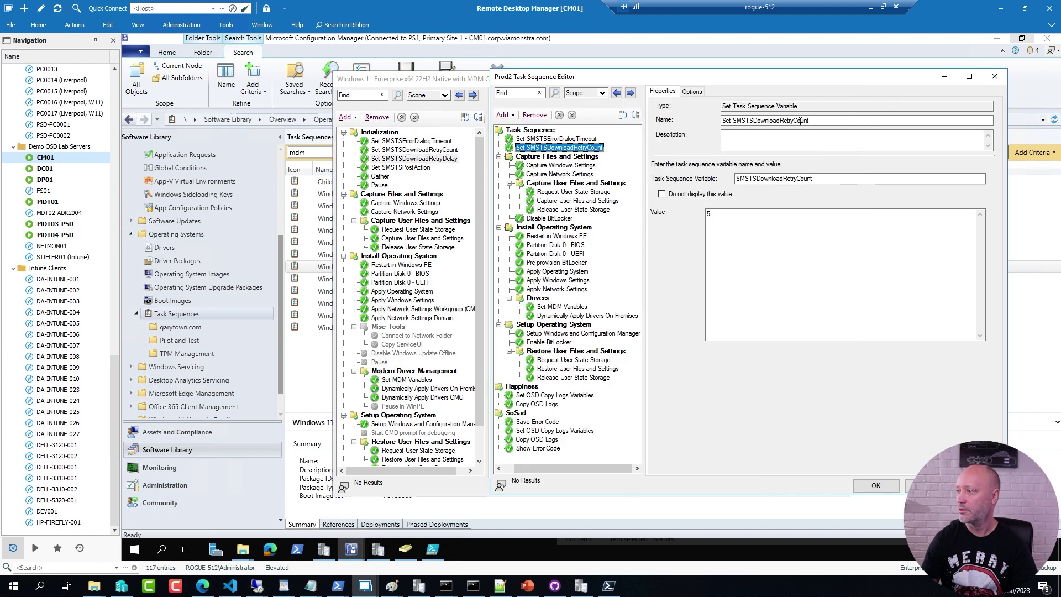
click(403, 175)
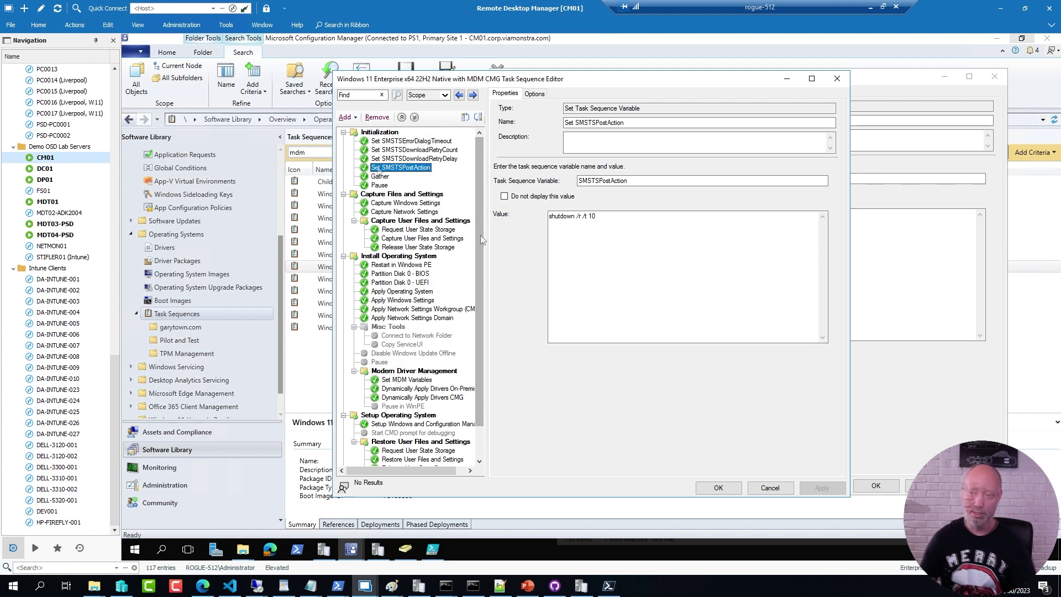
click(889, 380)
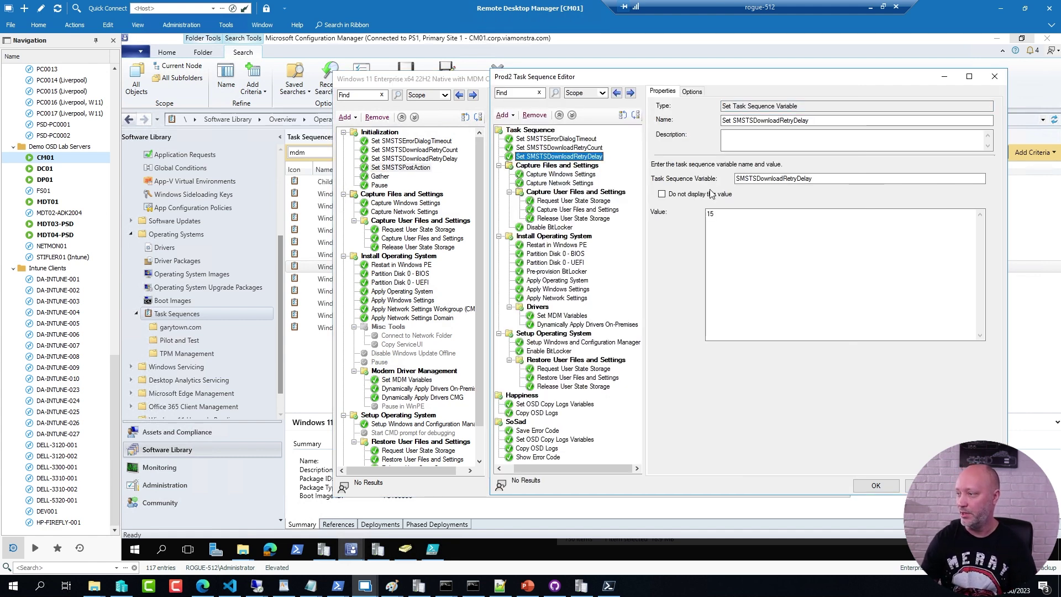
key(ctrl+v)
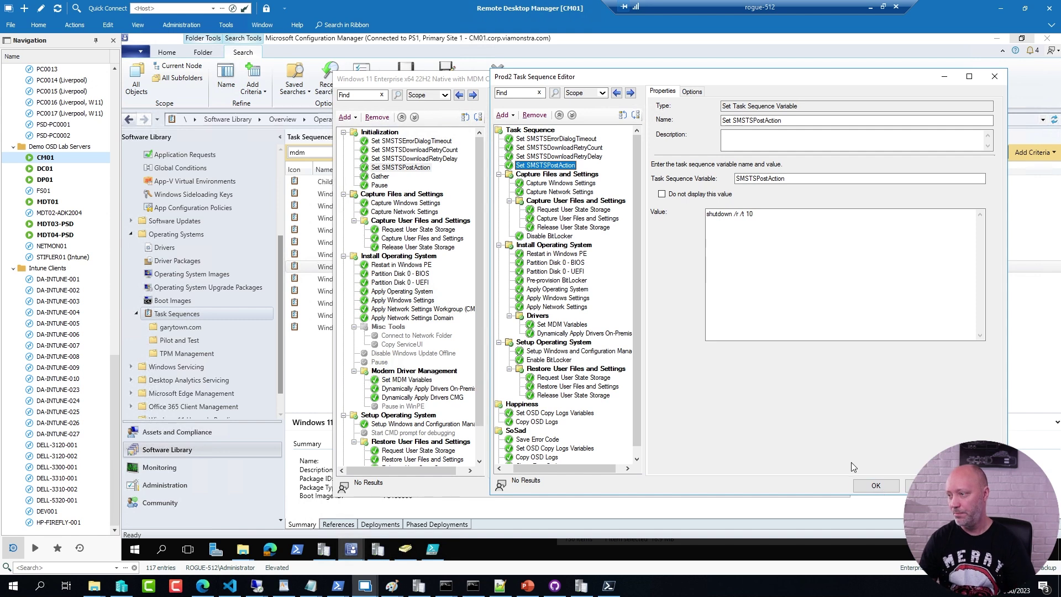
Step: Insert a Run Command Line step running foo.ps1 after Pre-provision BitLocker, save Prod2, and return to Task Sequences
click(555, 280)
click(513, 115)
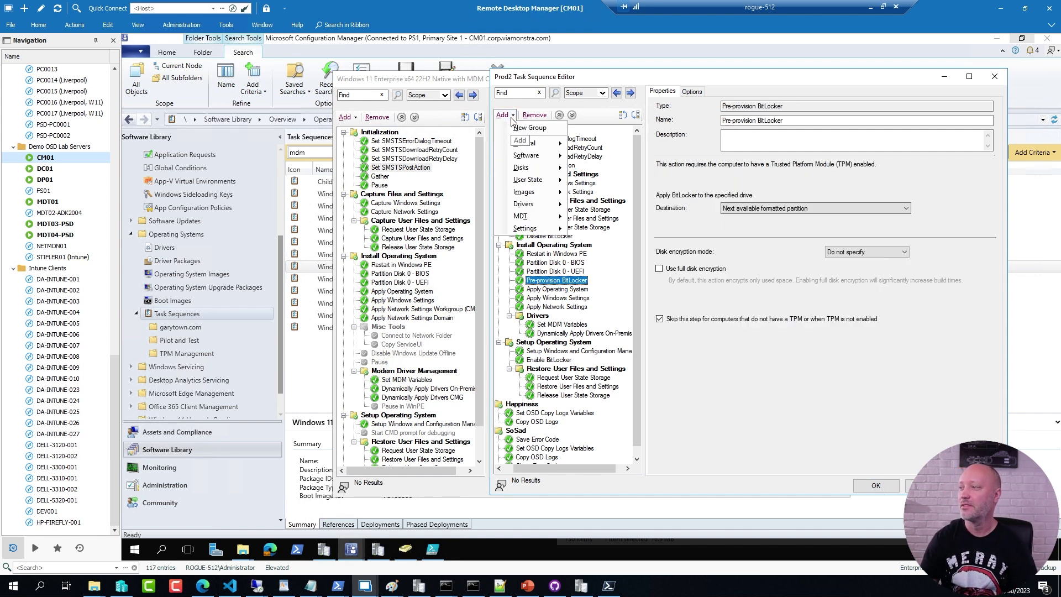
mouse_move(513, 147)
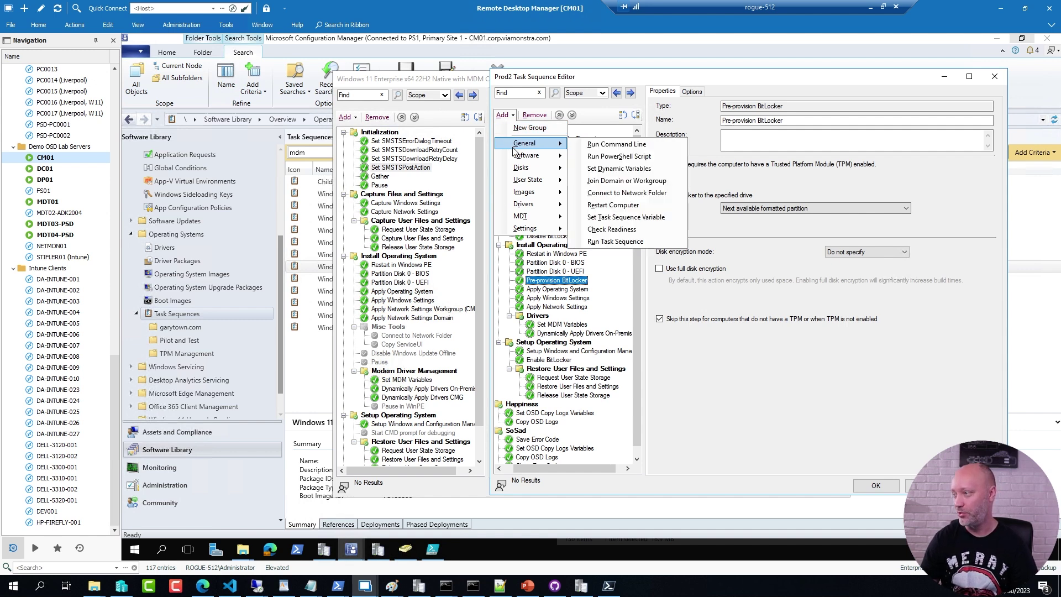
click(613, 145)
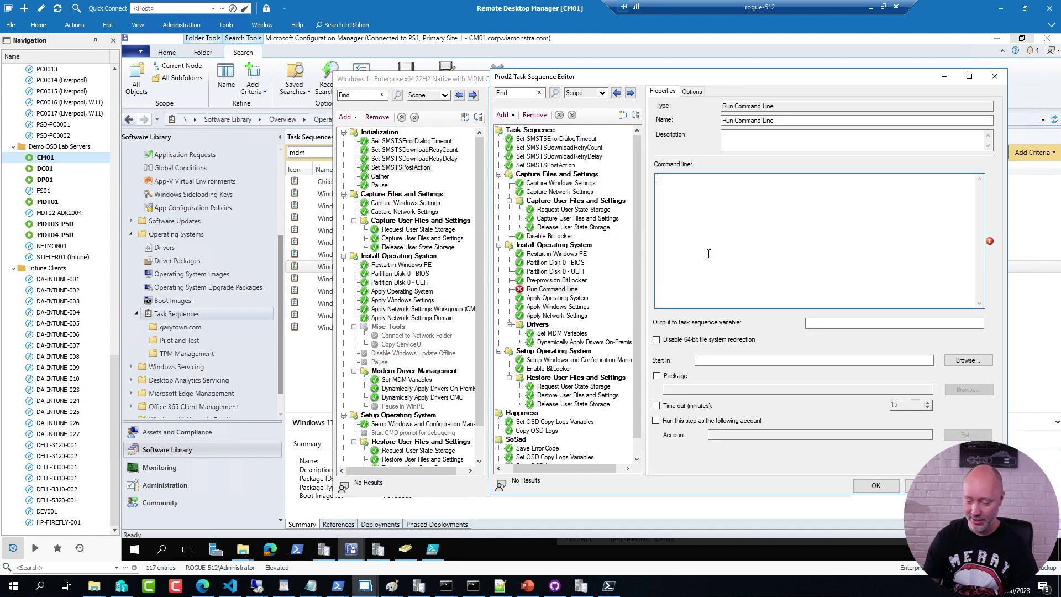
text(foo.ps1)
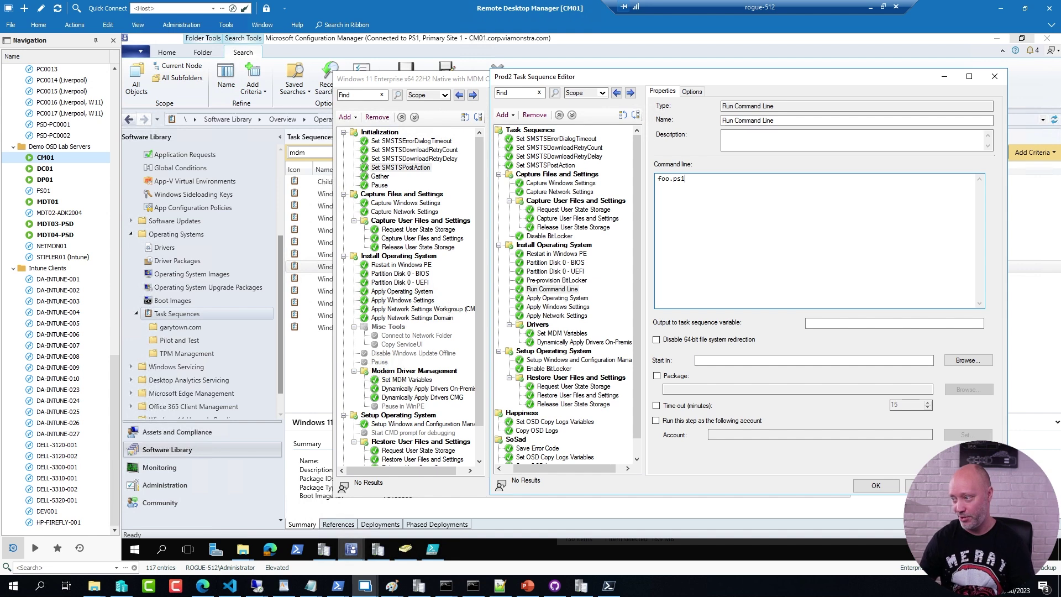
click(876, 485)
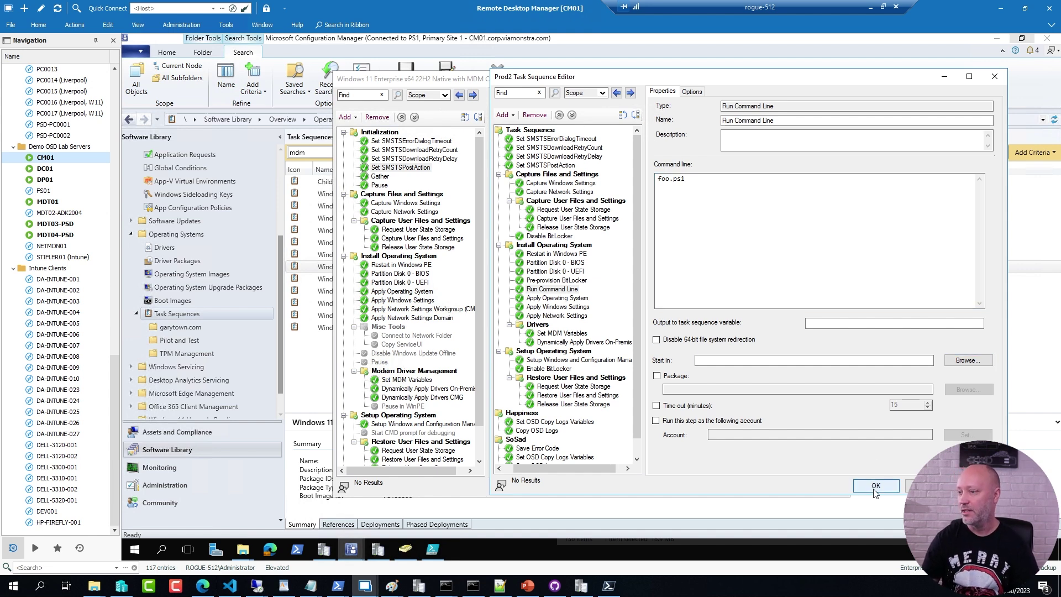
click(166, 314)
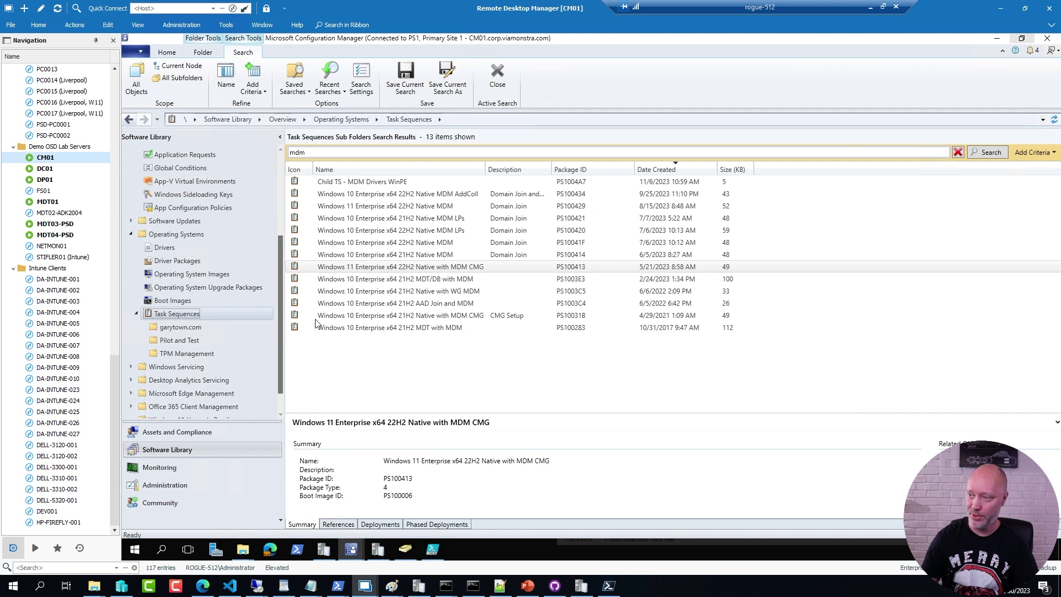
Step: Search task sequences for 'prod', then open Prod2 in the editor and close it unchanged
click(320, 152)
text(prod)
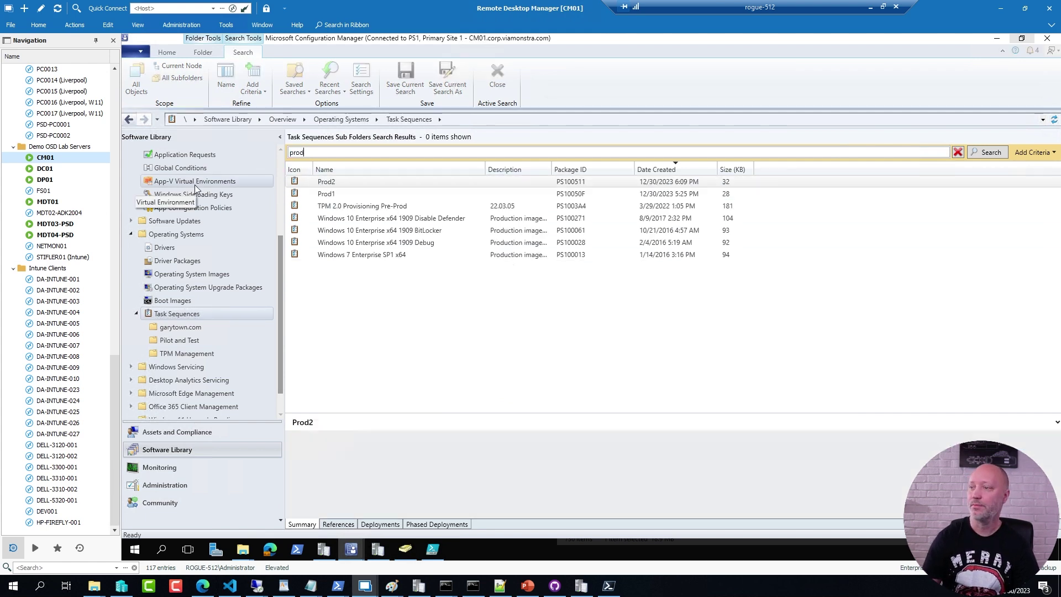
click(332, 182)
right_click(332, 183)
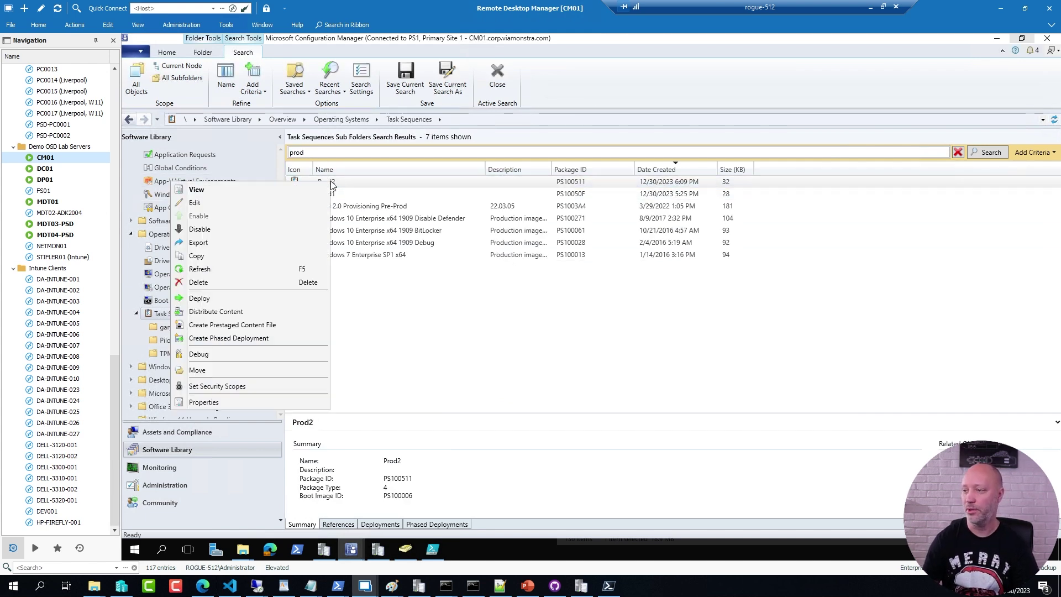
click(248, 204)
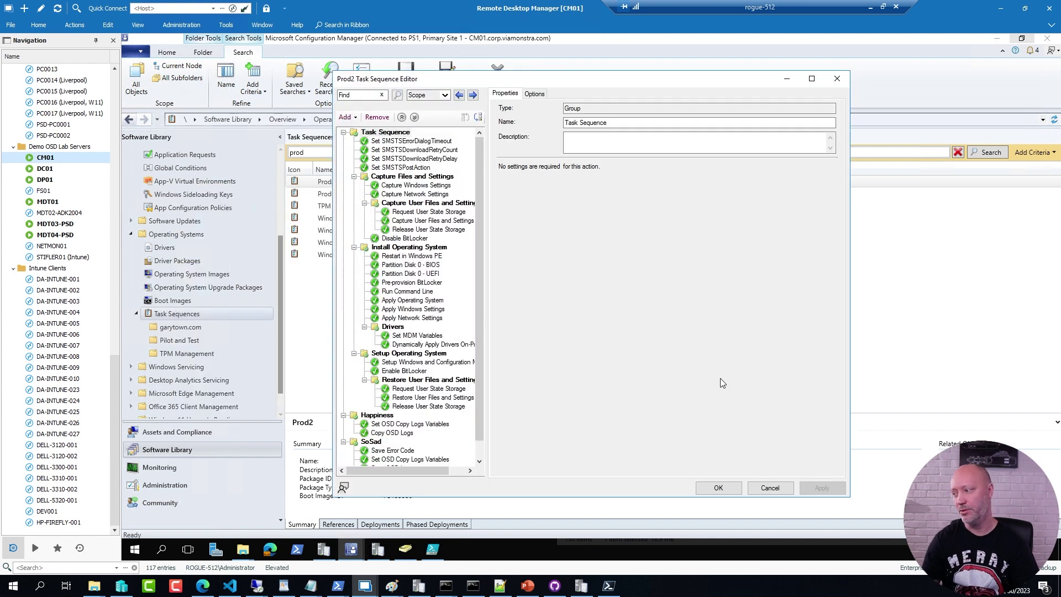
click(770, 488)
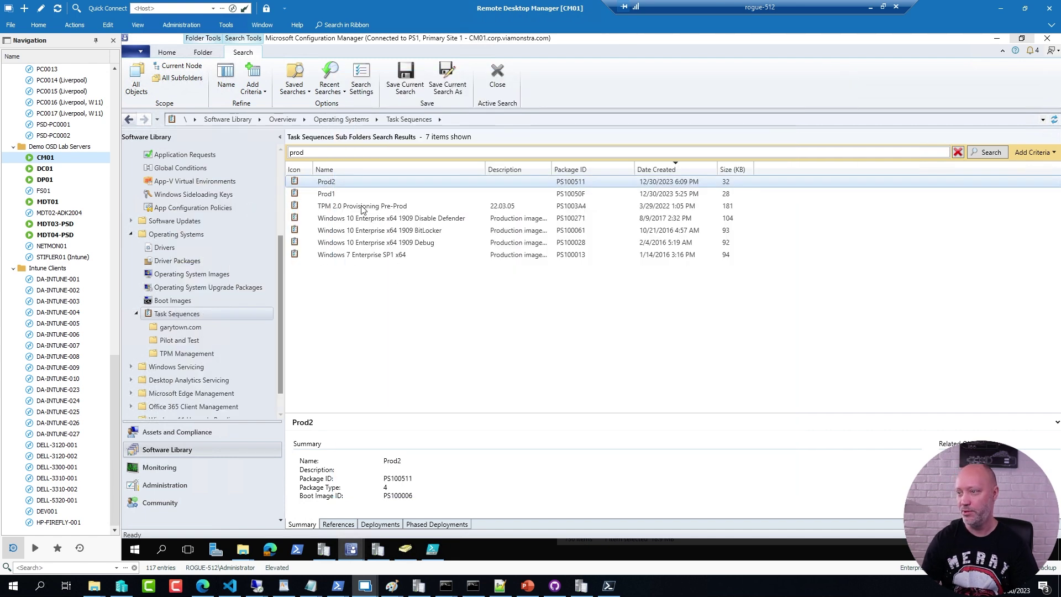
Step: Start deploying Prod2 and target the All Unknown Computers collection, accepting the high-risk warning
right_click(307, 184)
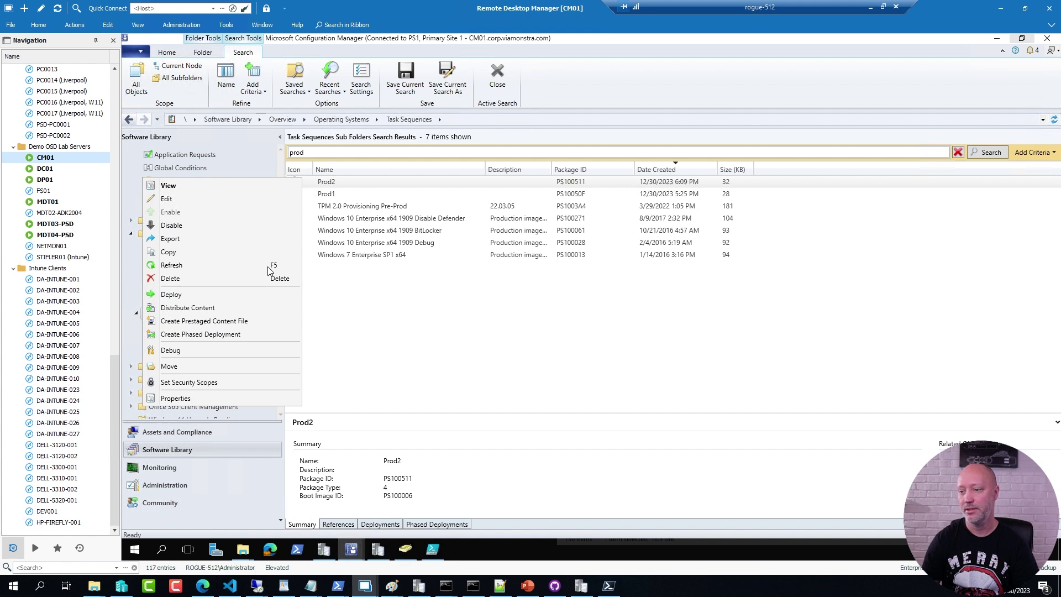
click(170, 296)
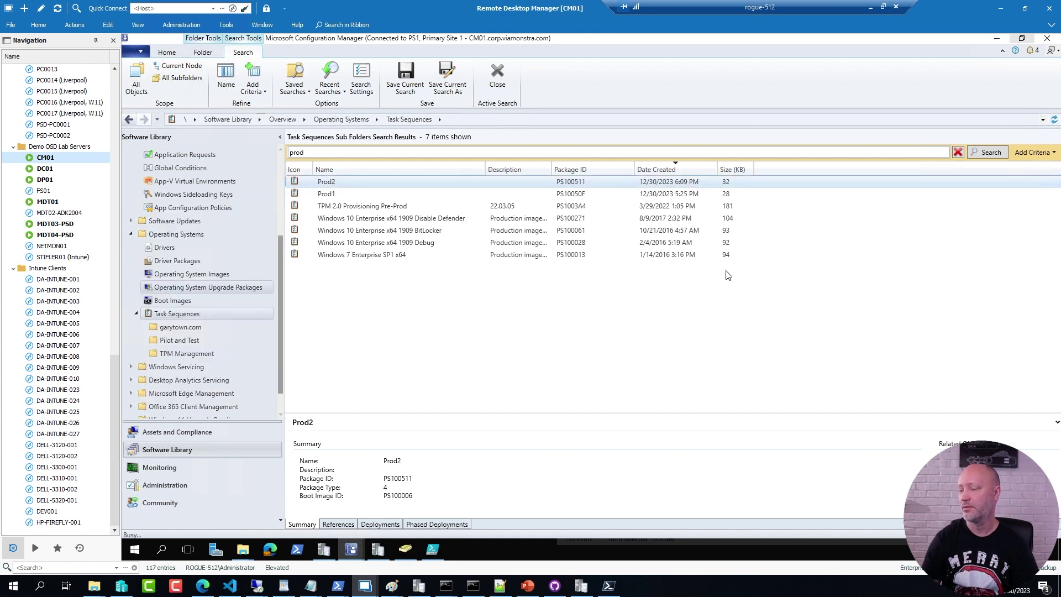
click(764, 234)
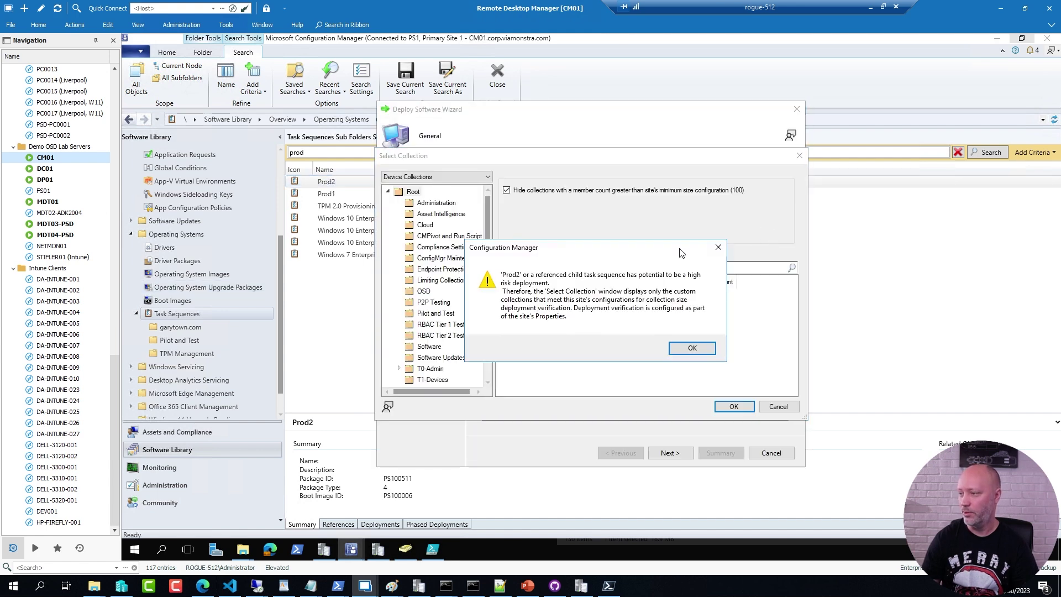
click(683, 347)
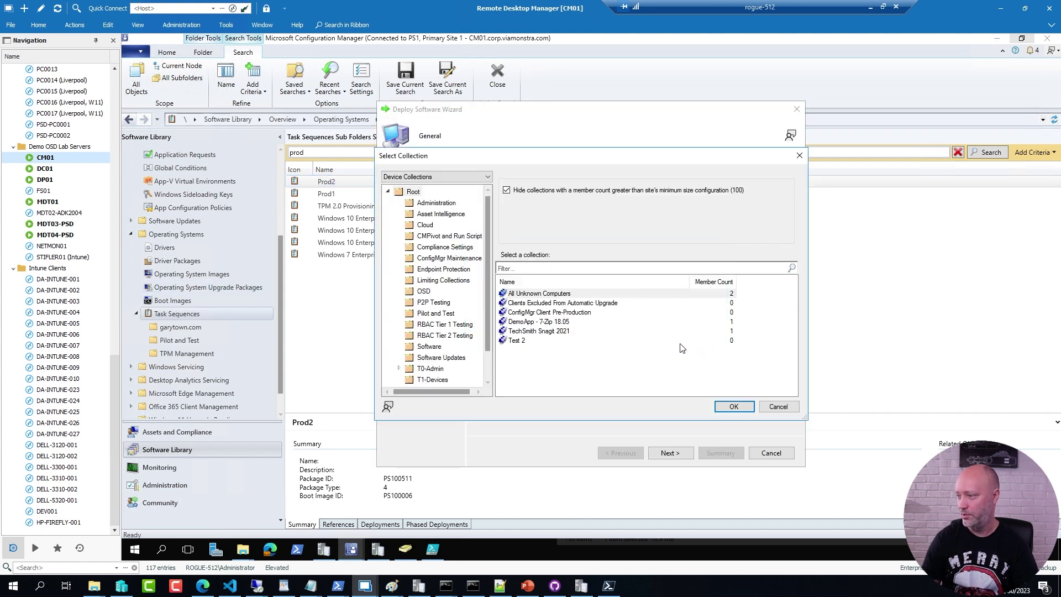
click(530, 293)
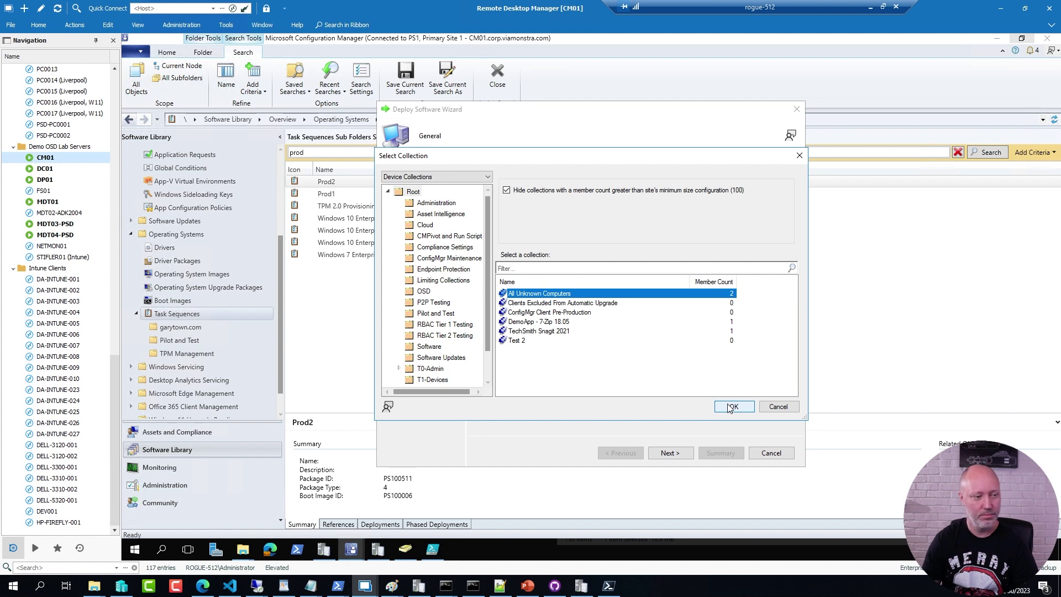
click(732, 407)
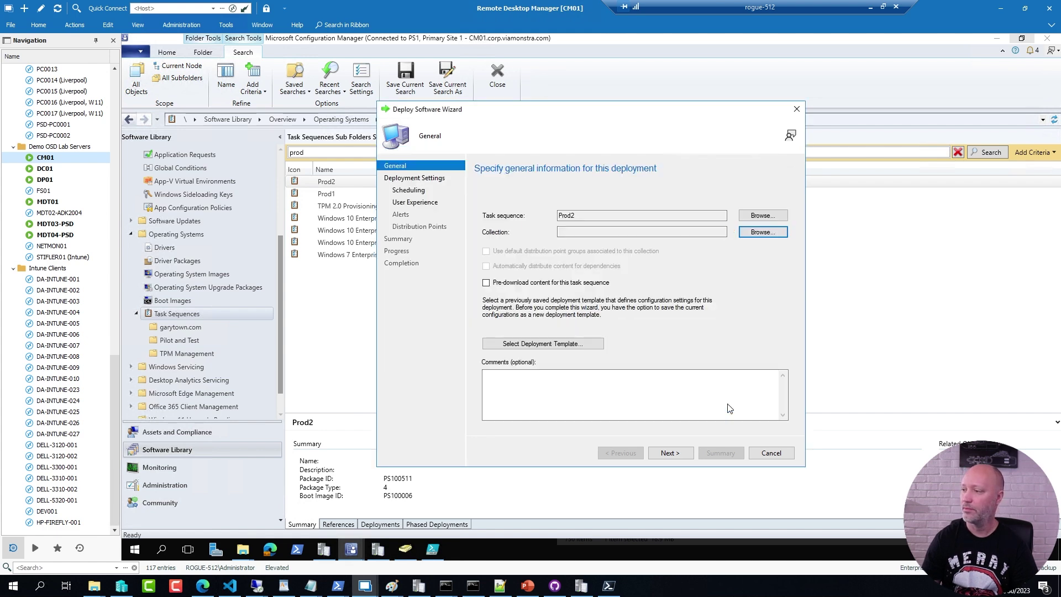
click(670, 454)
Step: Make the deployment available only to media and PXE, then finish the wizard with default settings
click(588, 299)
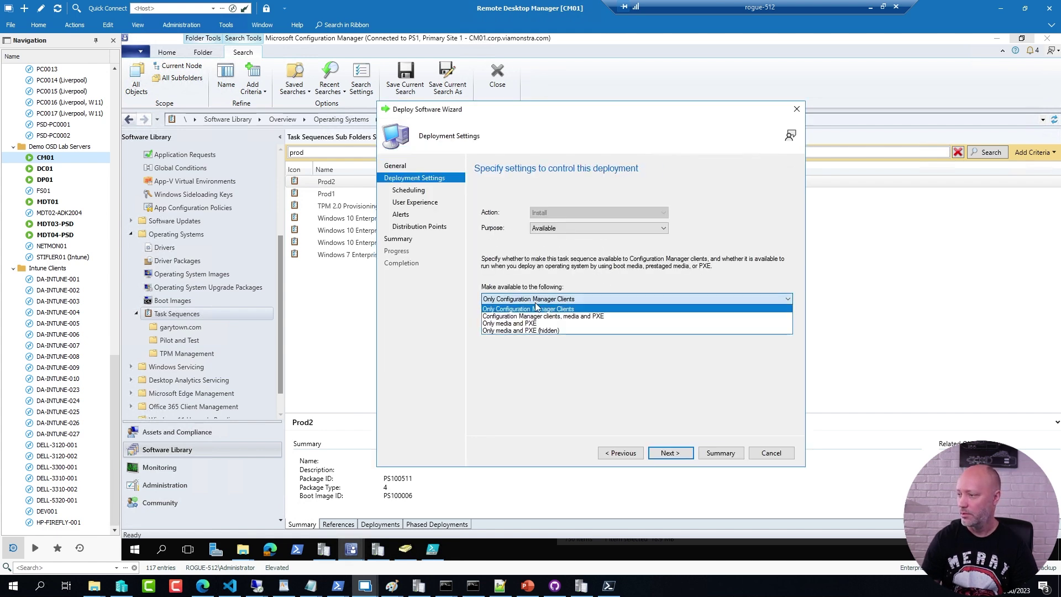
click(601, 320)
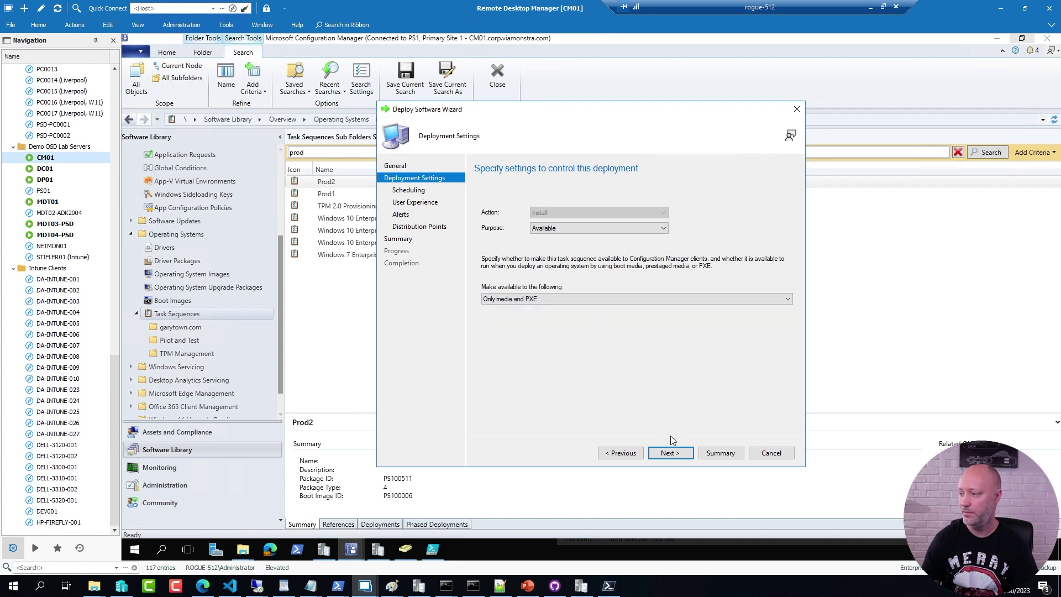
click(670, 453)
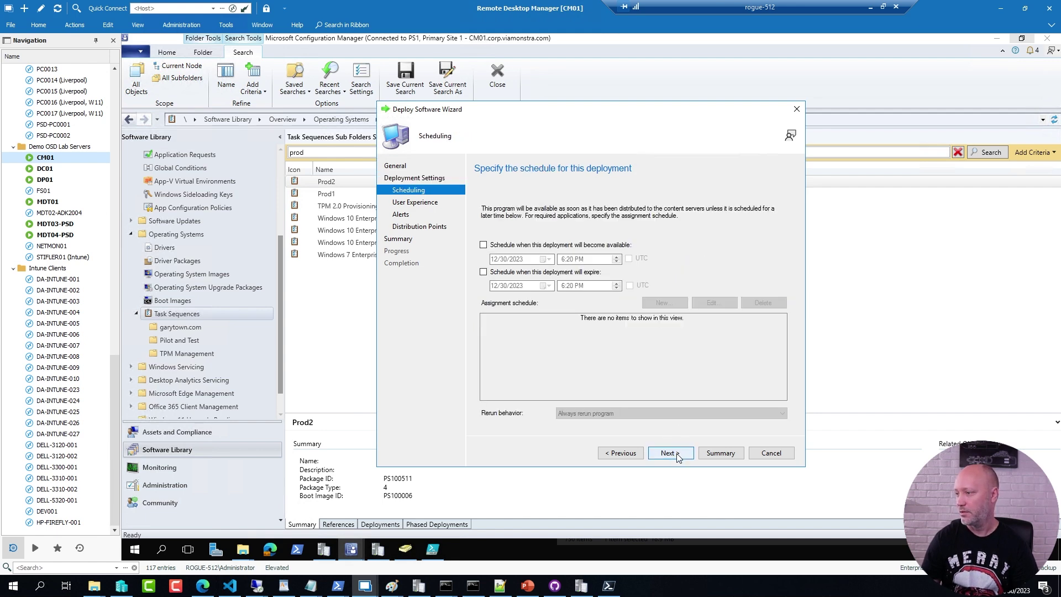
click(670, 453)
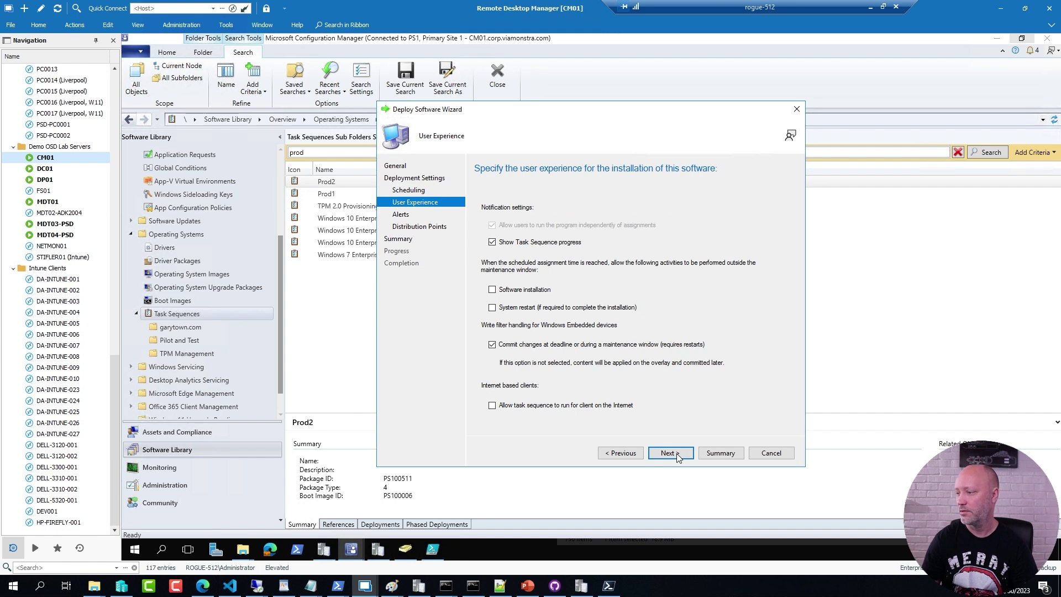
click(676, 453)
click(676, 453)
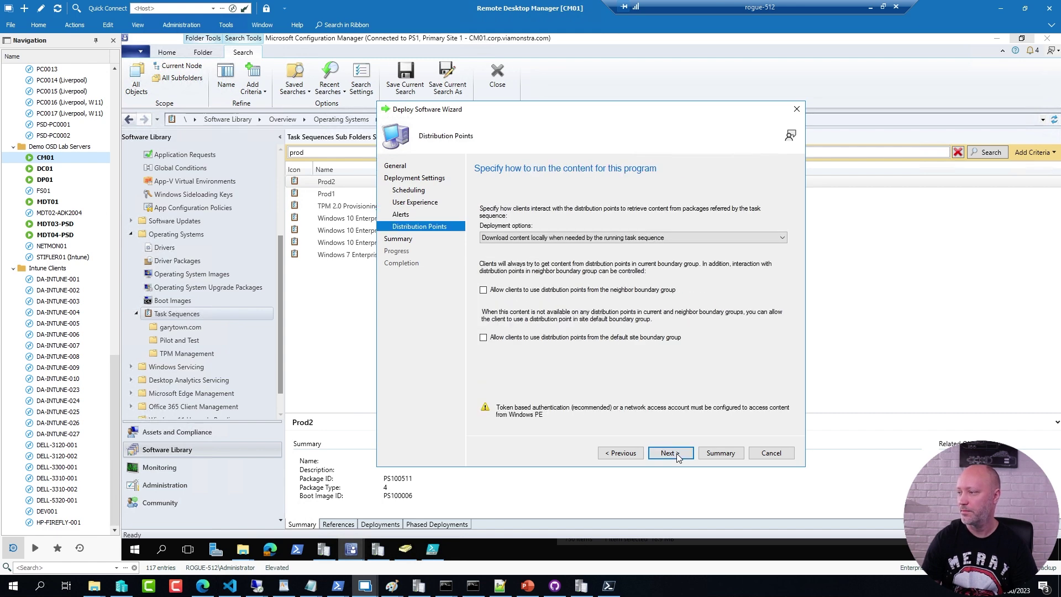
click(676, 453)
click(677, 454)
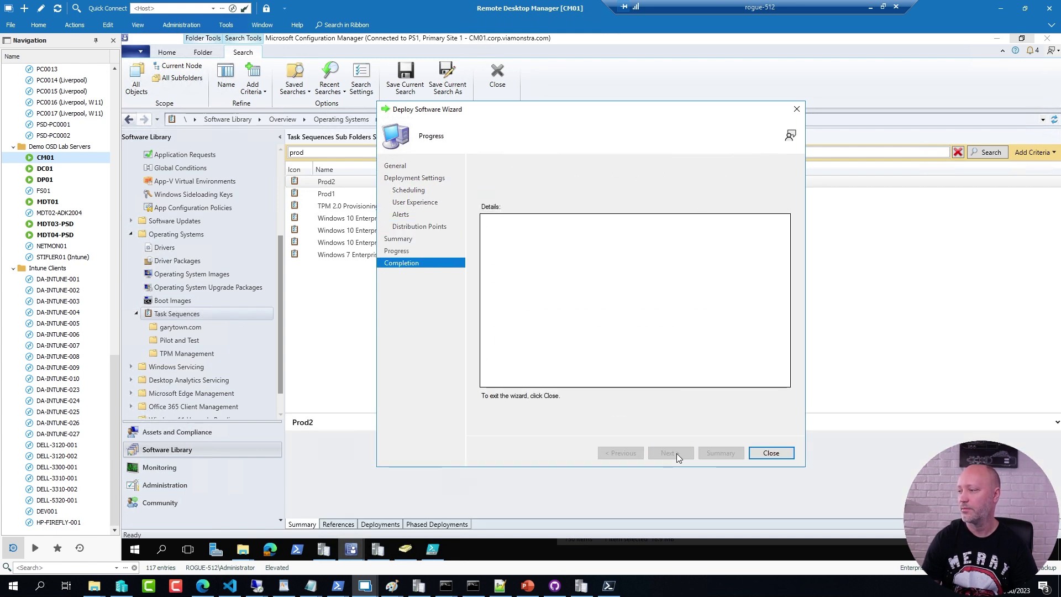
click(765, 455)
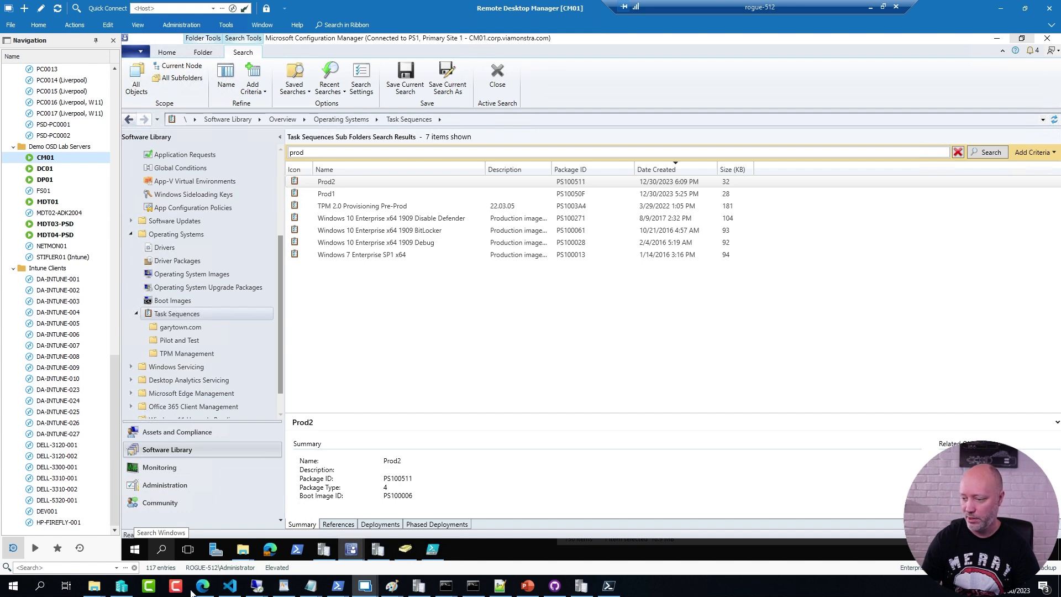
Step: Apply the clean checkpoint and open a console connection to TEST04-ISO
click(122, 586)
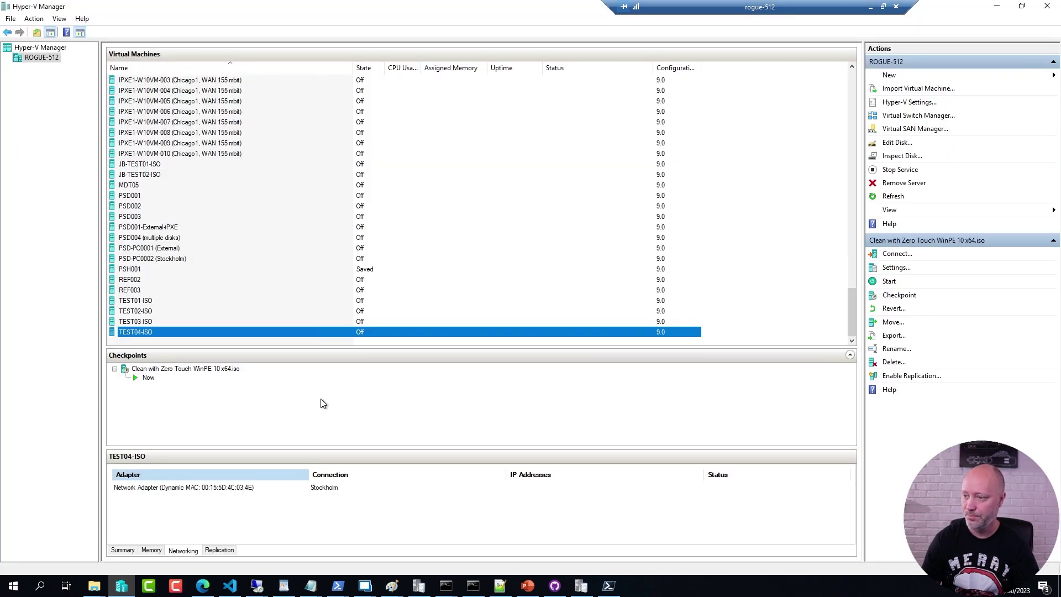
right_click(172, 368)
click(195, 391)
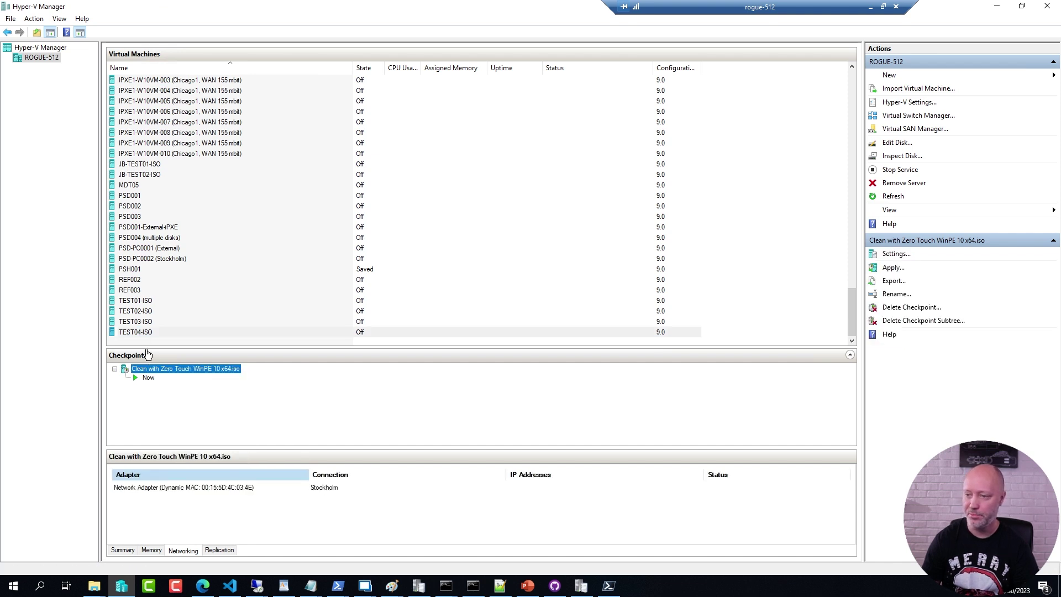
click(138, 332)
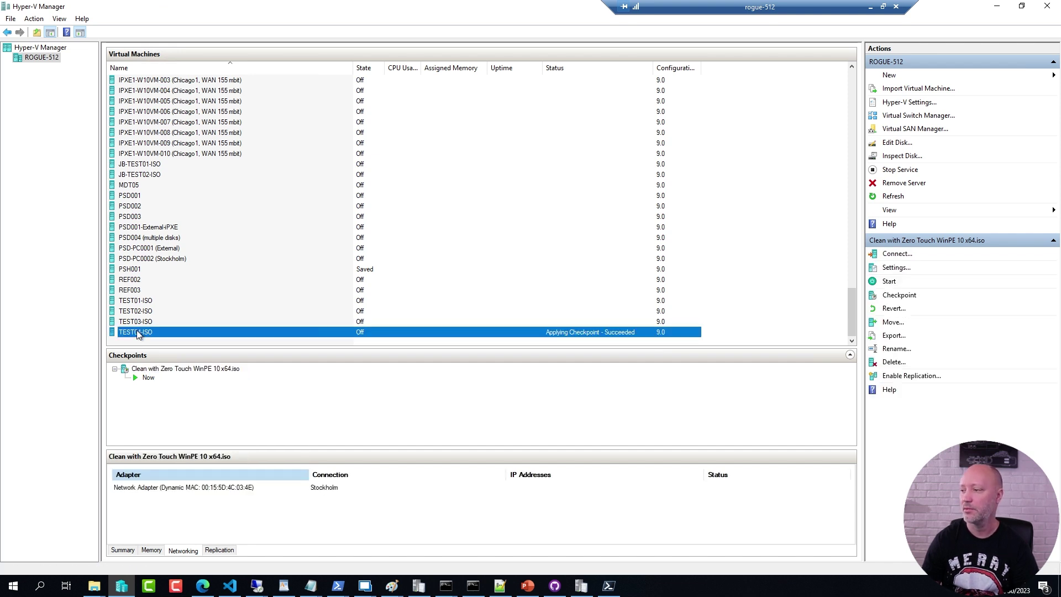
double_click(307, 331)
Step: Insert Bootimage.iso into the TEST04-ISO virtual DVD drive
click(378, 93)
mouse_move(392, 105)
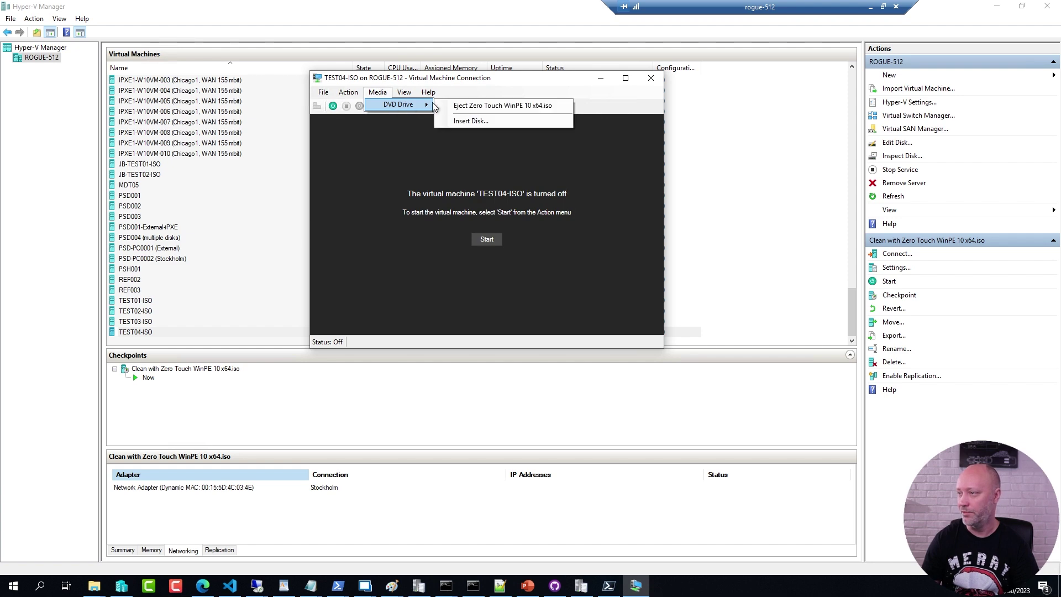
click(460, 118)
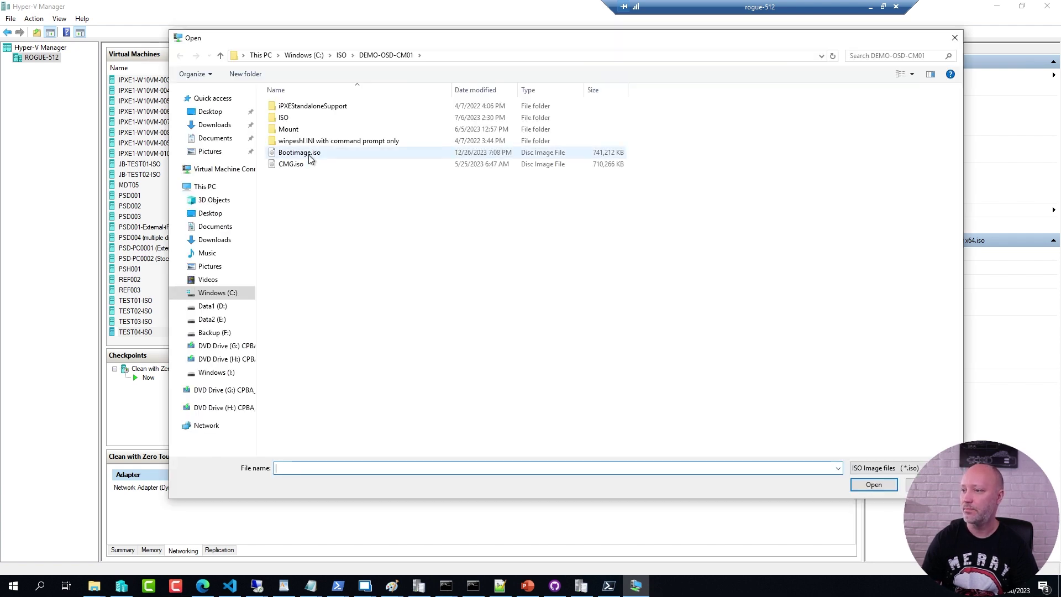
double_click(304, 154)
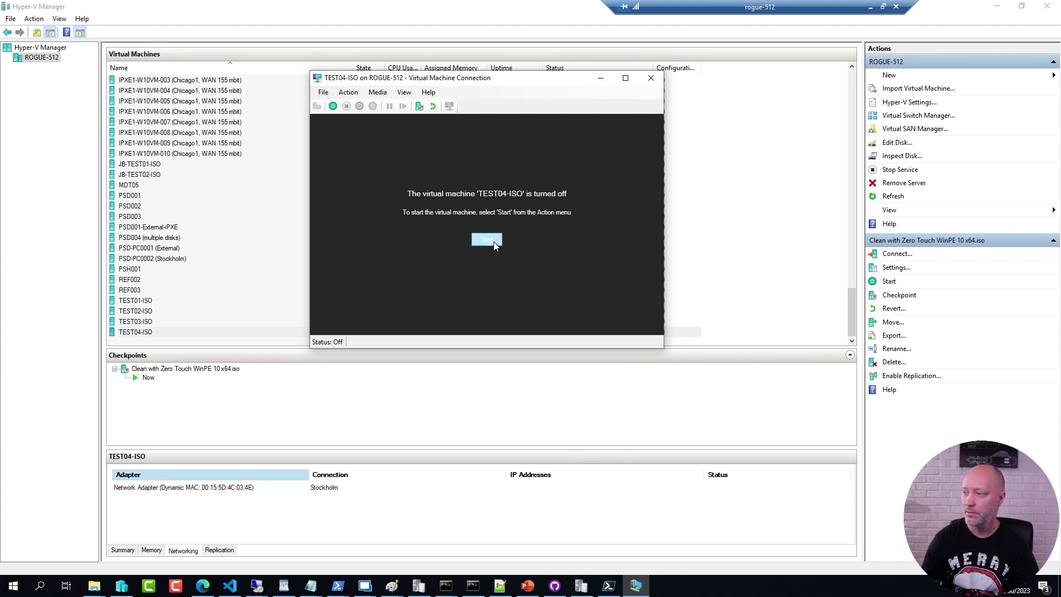
Step: Start TEST04-ISO, boot it from the DVD, and continue past the Task Sequence Wizard welcome
click(492, 241)
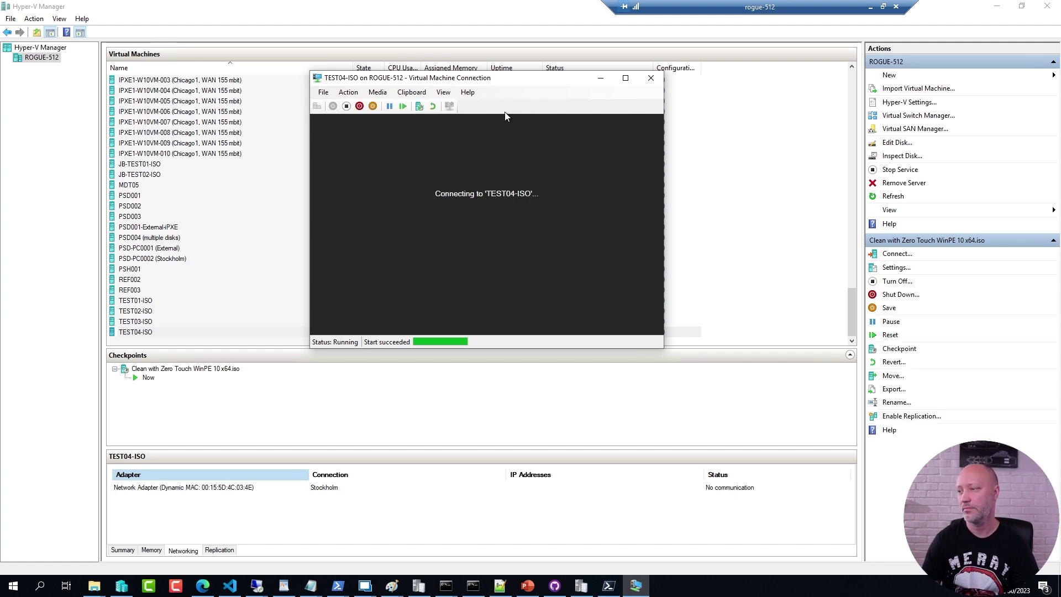
key(Return)
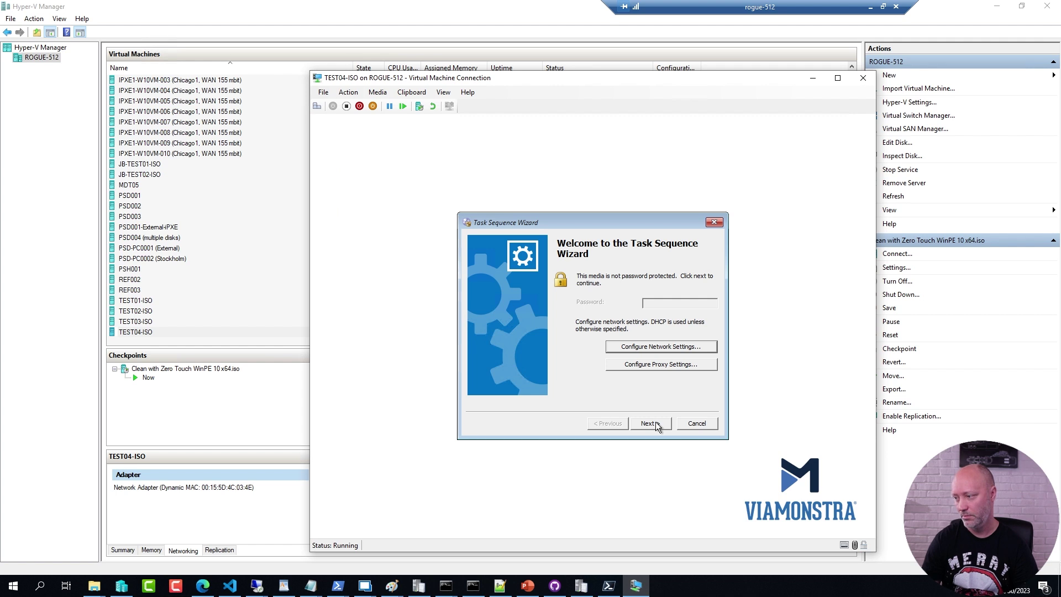
click(650, 423)
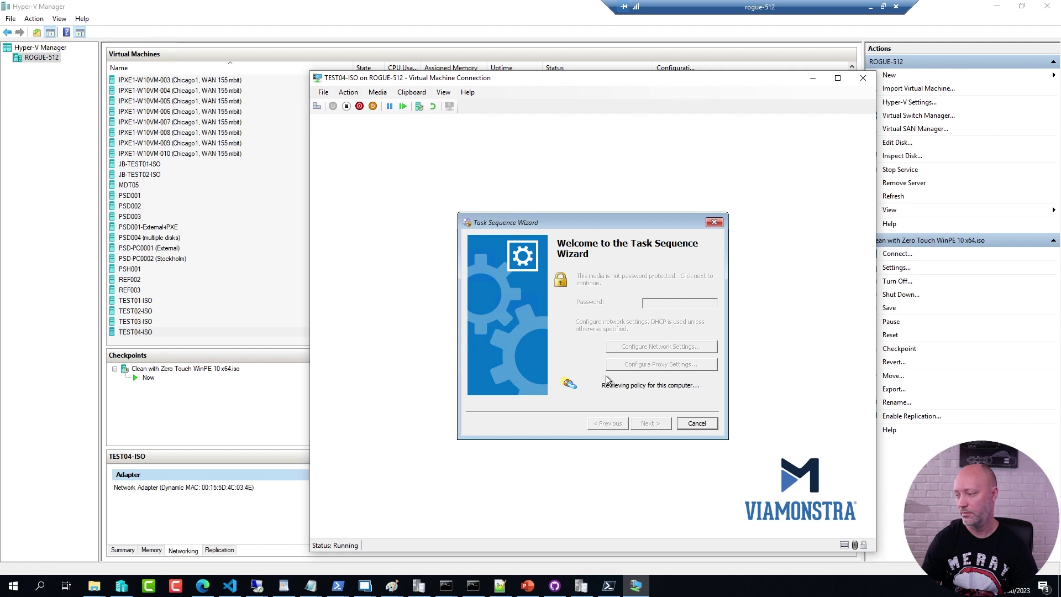
Step: Run Prod2 with the OSDComputerName variable set to TEST04
click(478, 322)
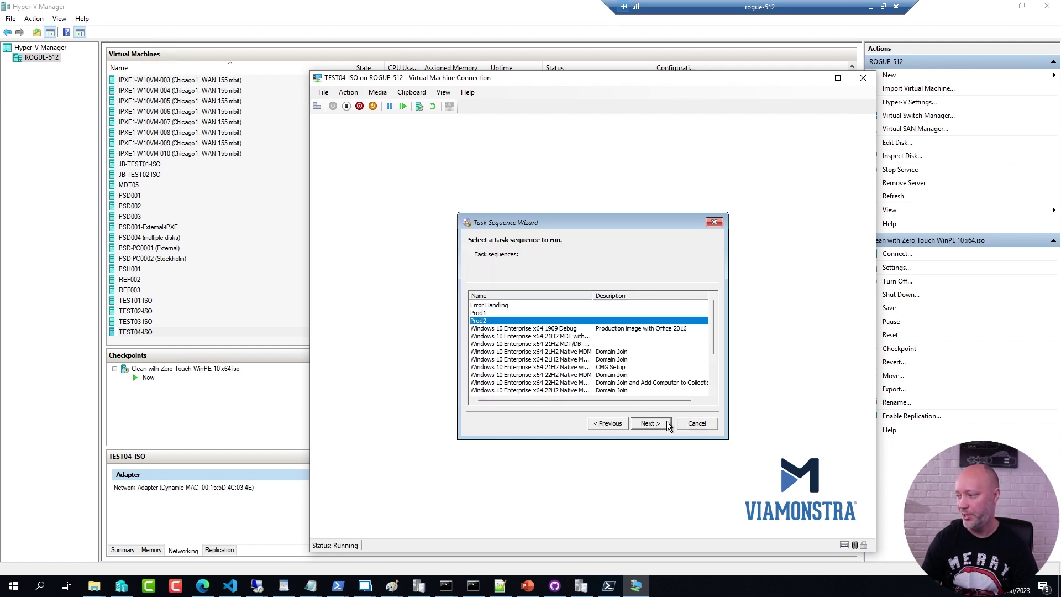
click(650, 424)
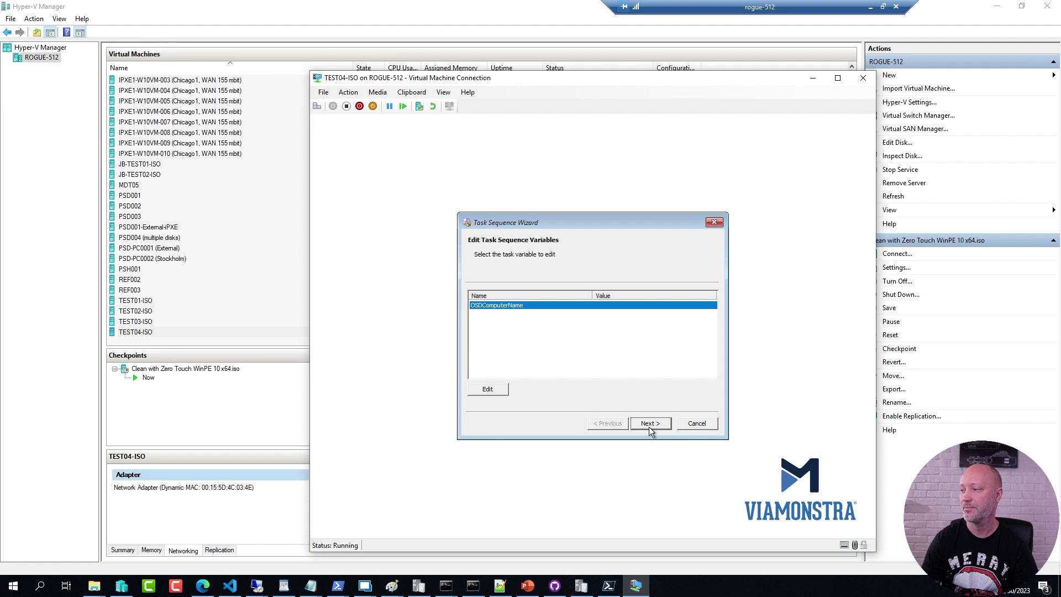
click(488, 389)
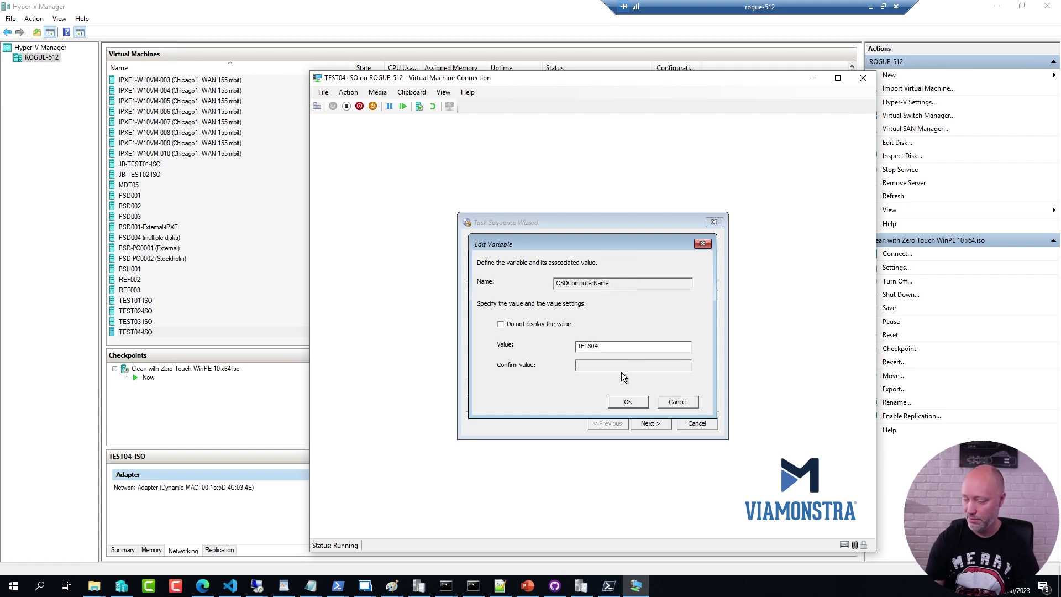
text(ST)
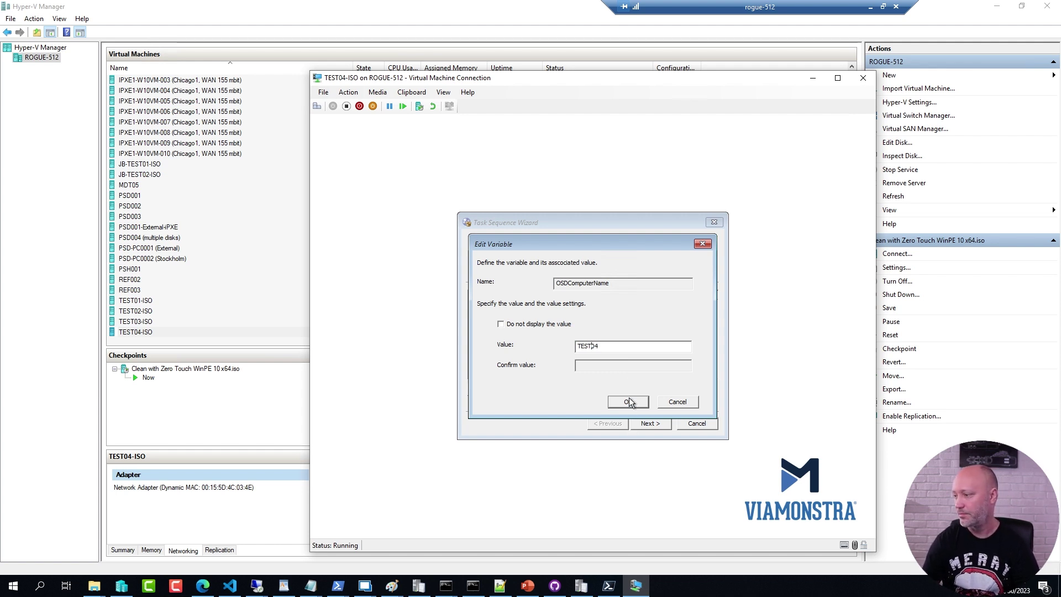
click(628, 403)
click(649, 424)
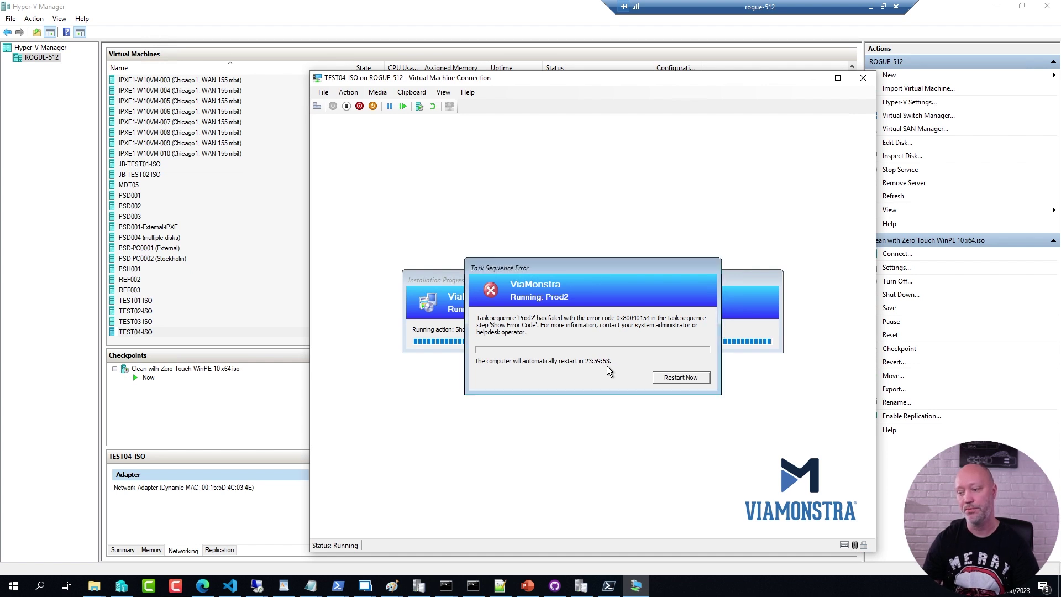
Step: After Prod2 fails with 0x80040154 at Show Error Code, show the remote desktop window previews
click(366, 584)
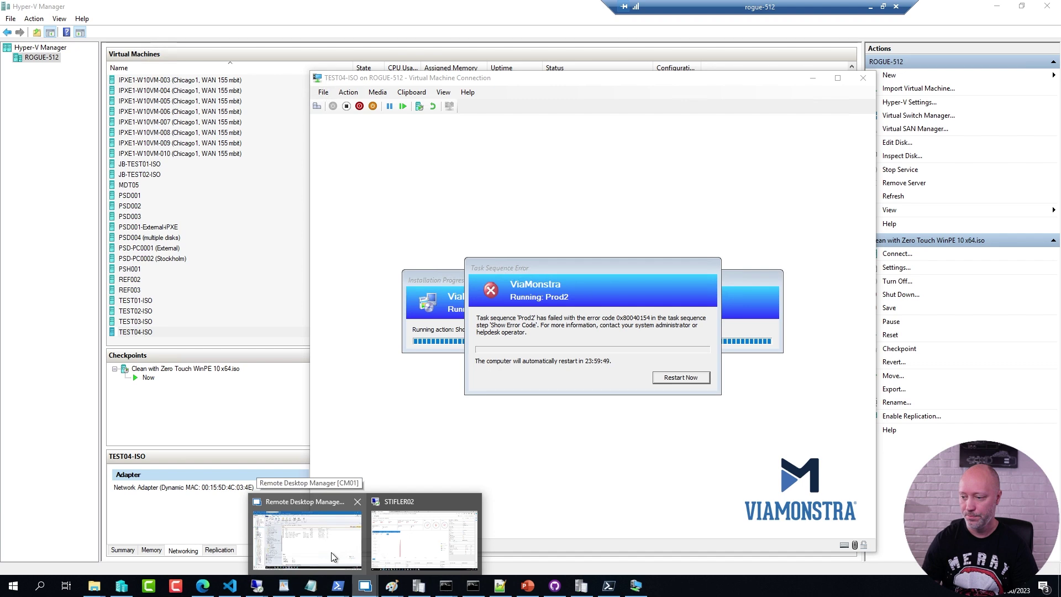
Step: Switch to the CM01 session and bring up the E:\Logs File Explorer window
click(331, 552)
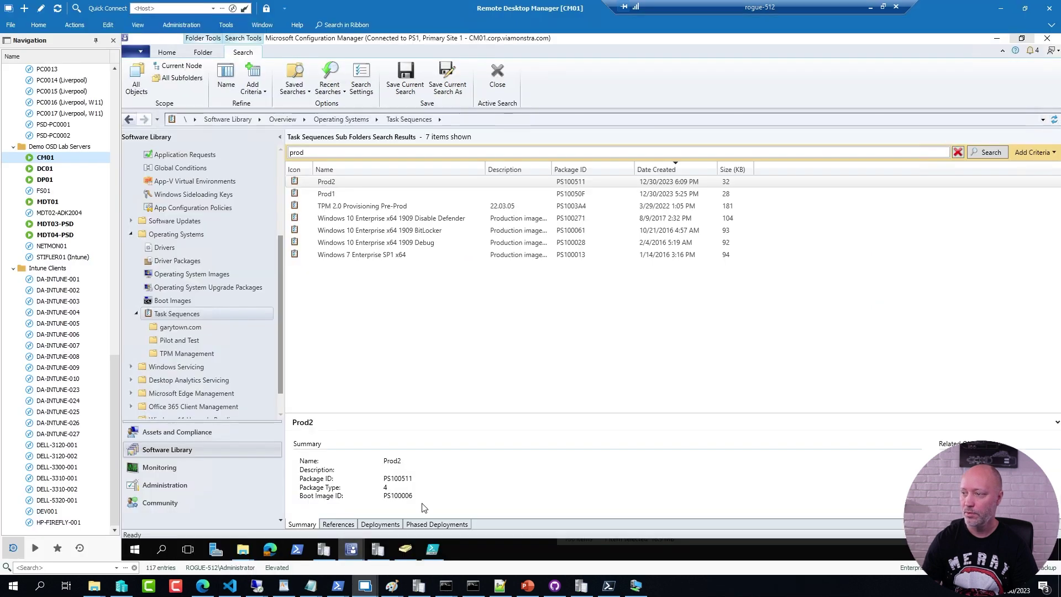
click(243, 553)
click(172, 533)
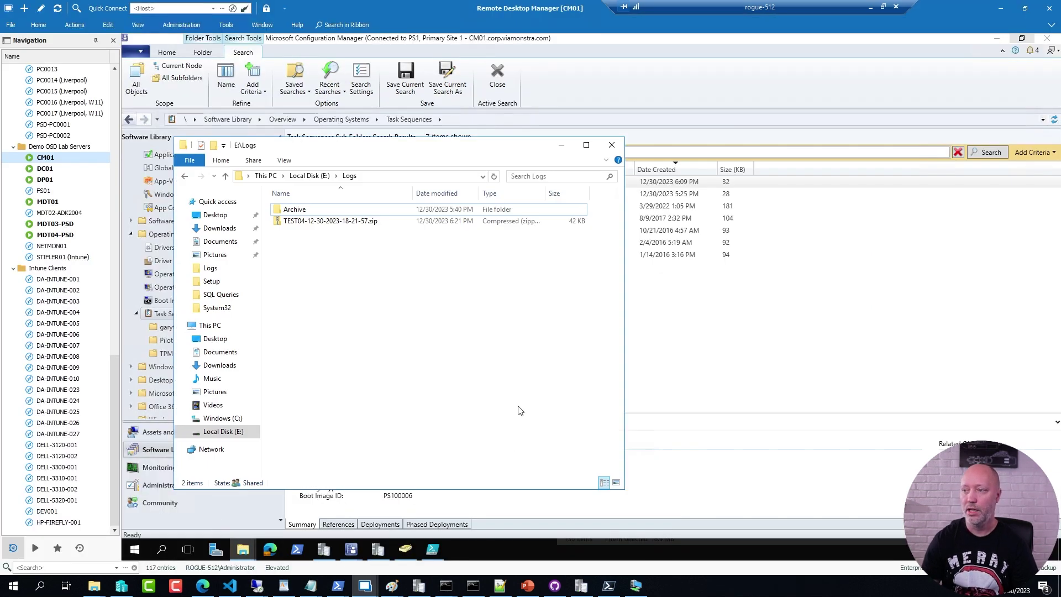